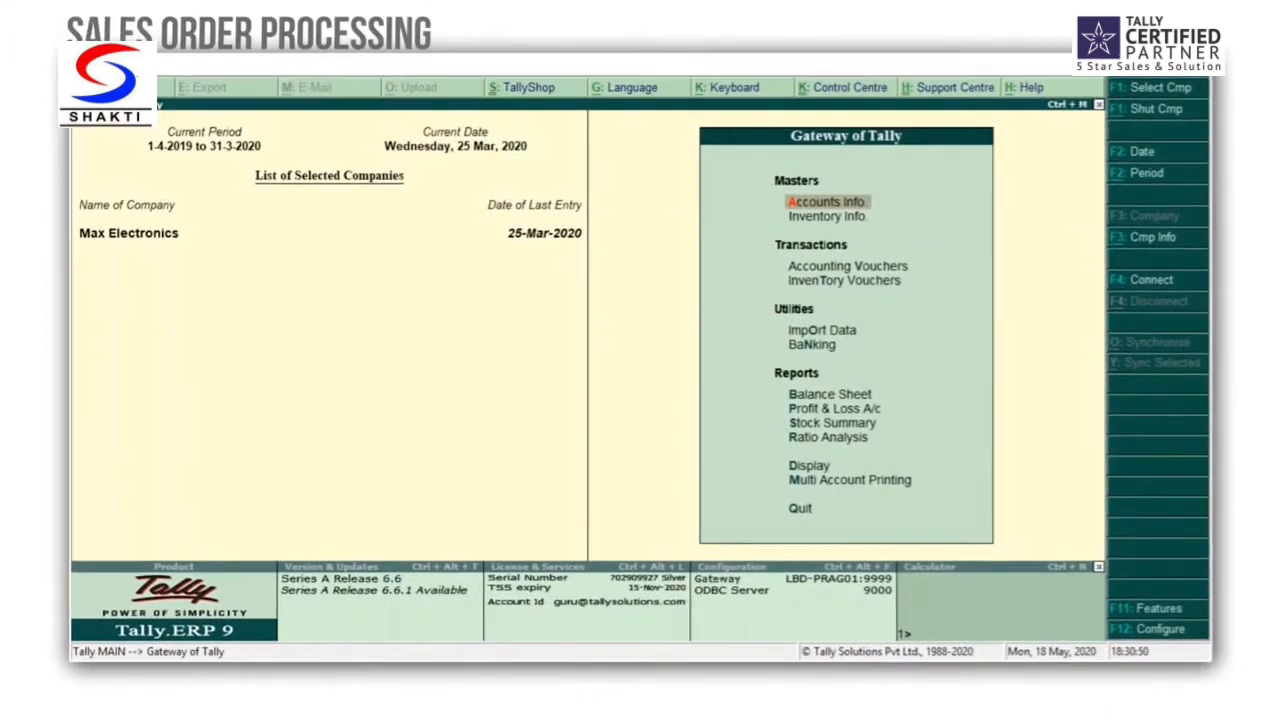
Step: Enable sales order processing in the company's inventory features and save the settings
{"action": "key", "text": "F11"}
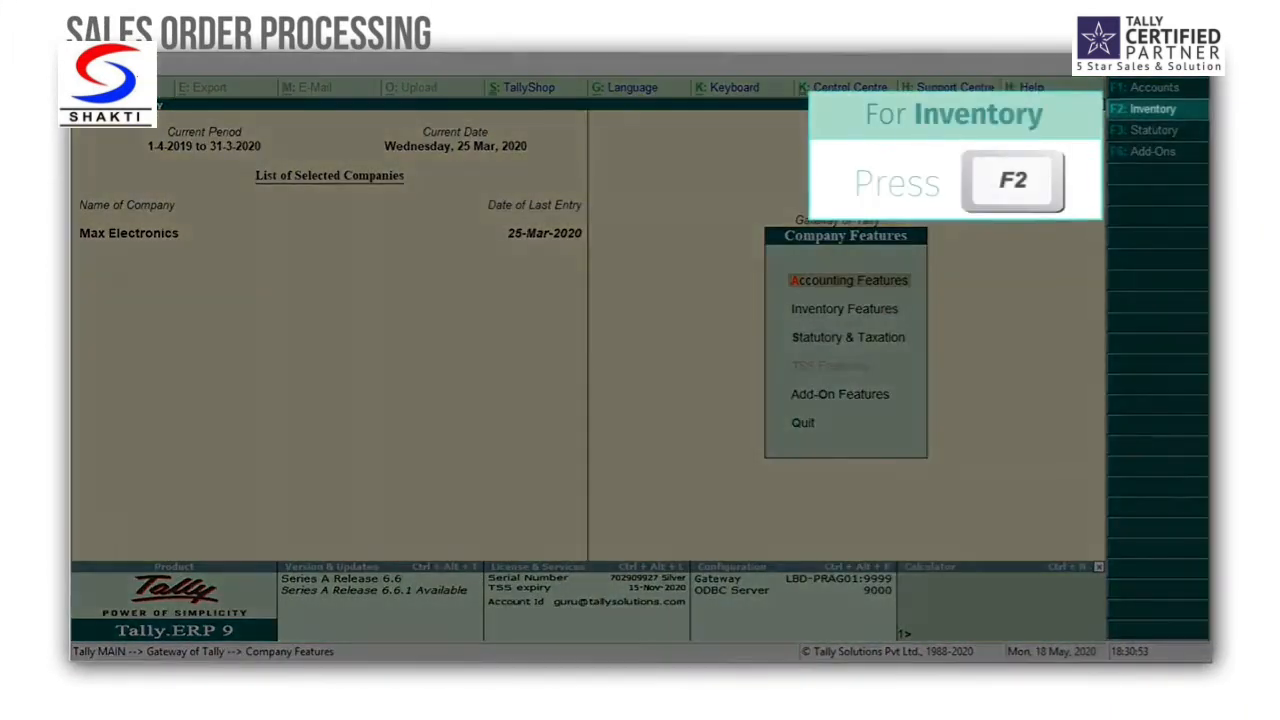
{"action": "key", "text": "F2"}
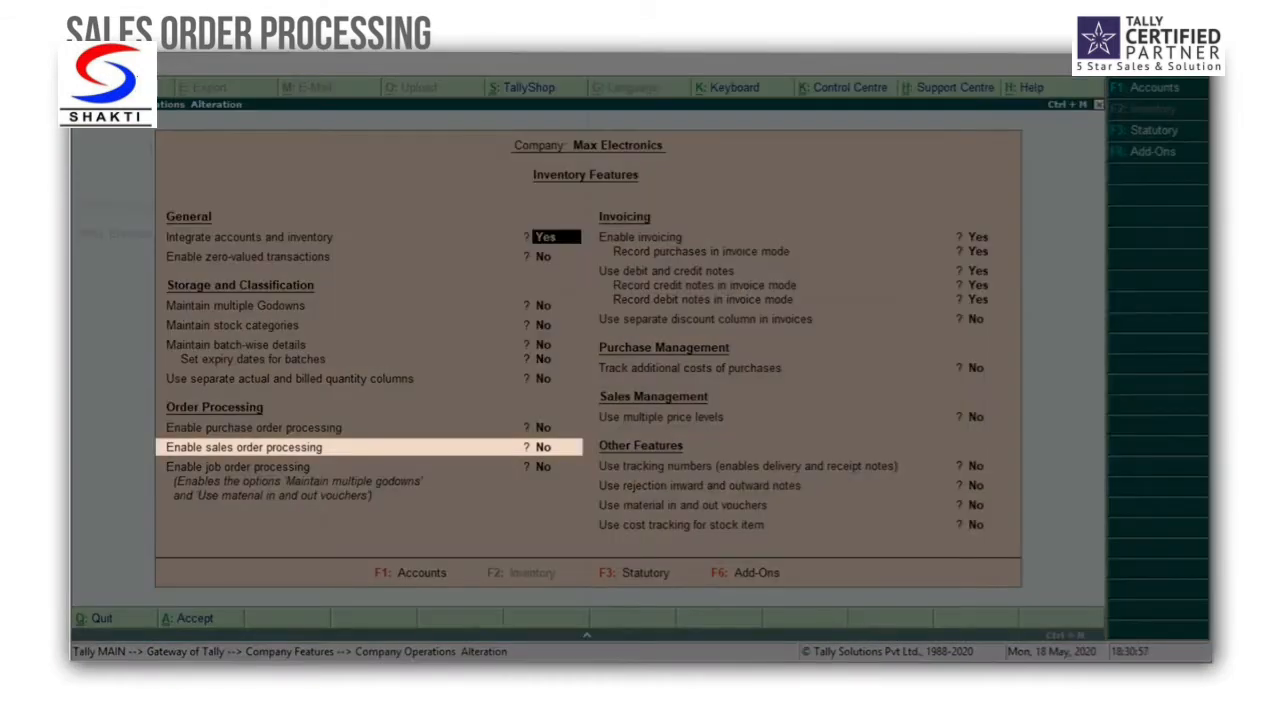
{"action": "key", "text": "Down"}
{"action": "key", "text": "Down"}
{"action": "key", "text": "Down"}
{"action": "key", "text": "Down"}
{"action": "key", "text": "Down"}
{"action": "key", "text": "Down"}
{"action": "key", "text": "Down"}
{"action": "key", "text": "Down"}
{"action": "key", "text": "y"}
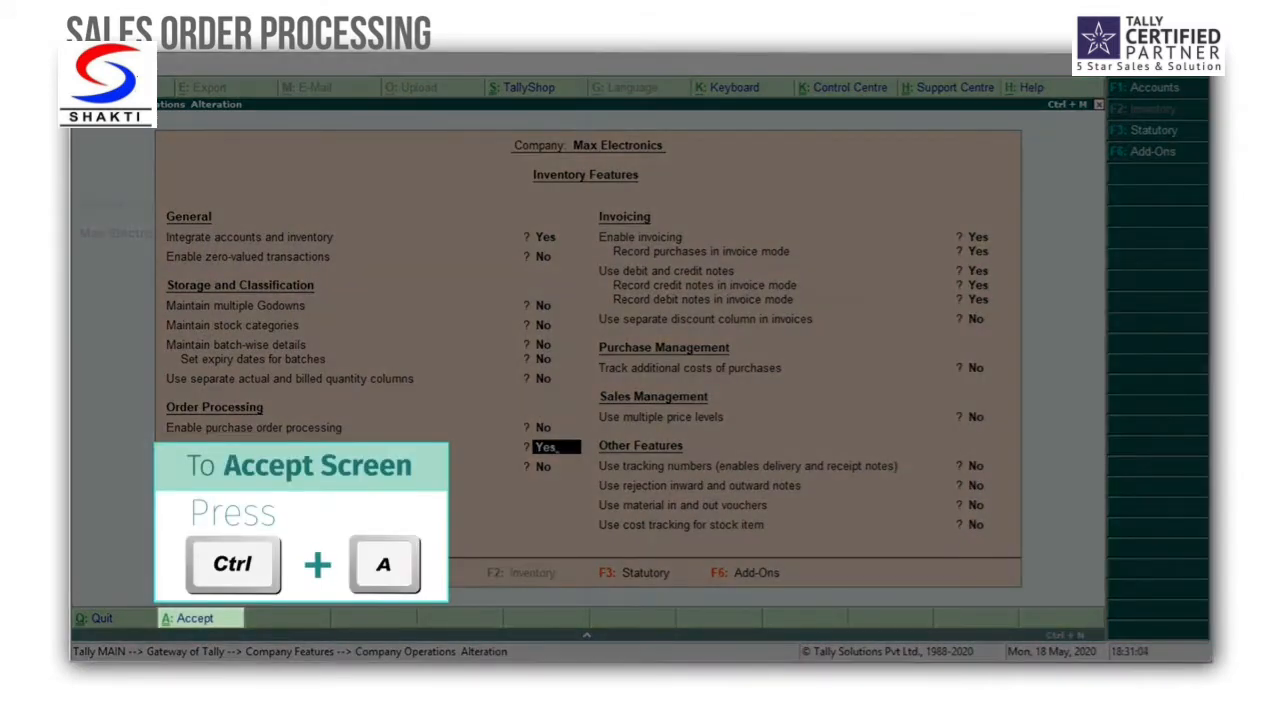
{"action": "key", "text": "ctrl+a"}
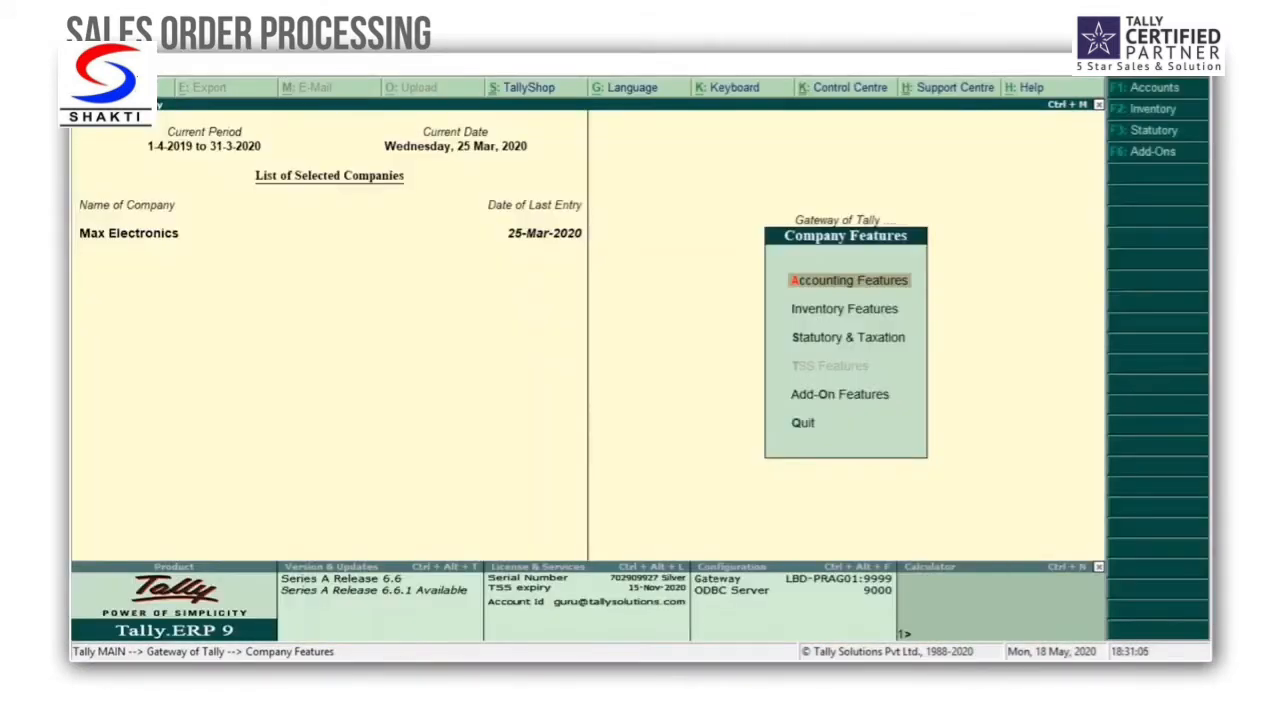
{"action": "key", "text": "Escape"}
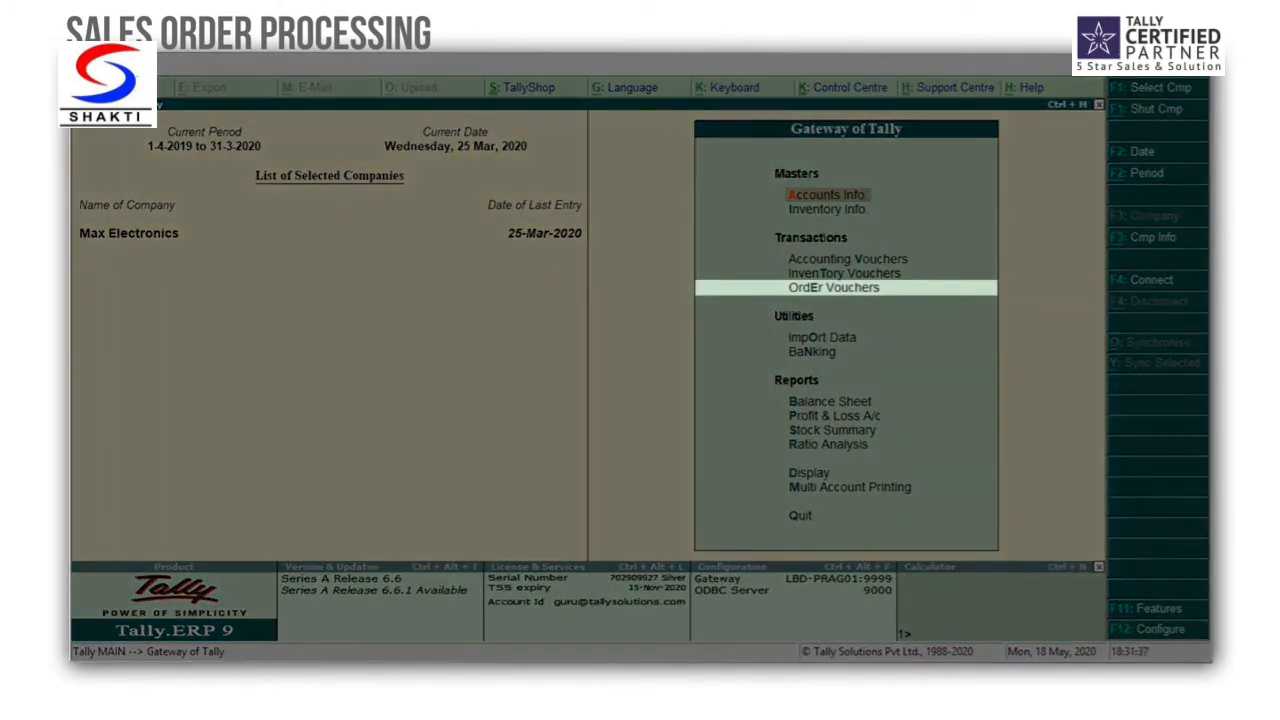
Step: Start a sales order voucher for Hi-Tech Computer World, accepting the party details and default order number, with Sales as the sales ledger
{"action": "key", "text": "Down"}
{"action": "key", "text": "Down"}
{"action": "key", "text": "Down"}
{"action": "key", "text": "Down"}
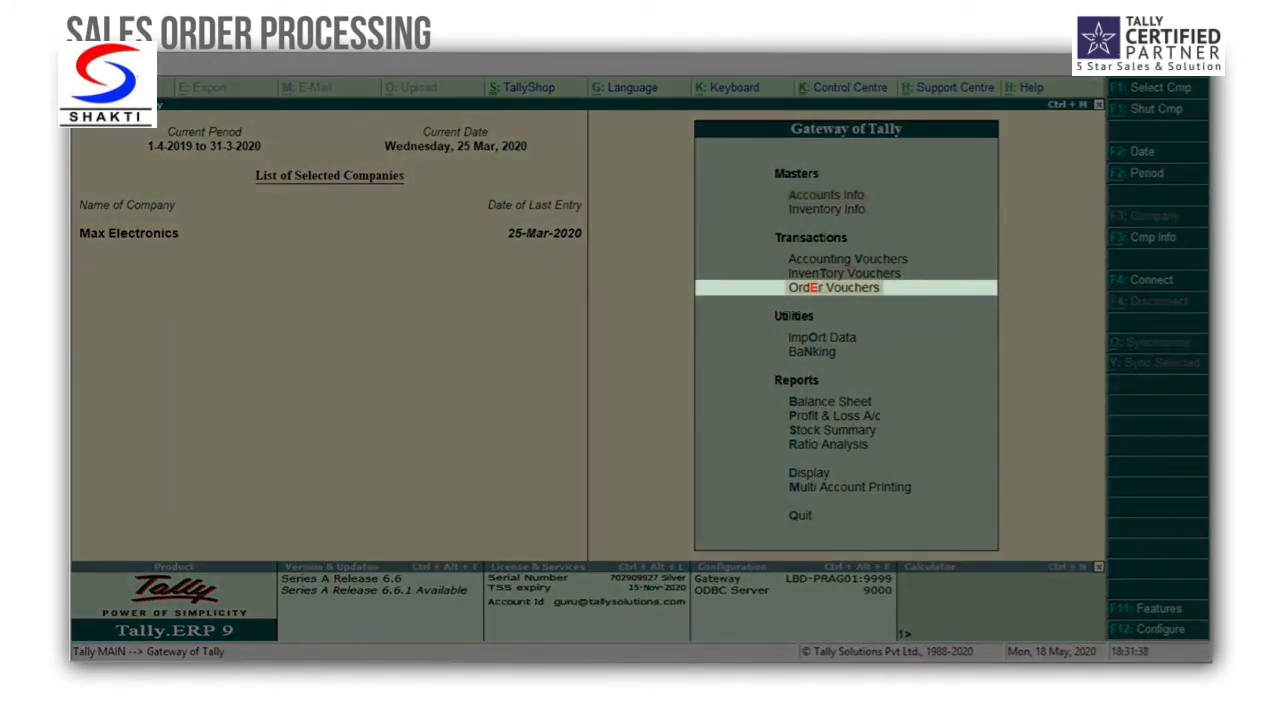
{"action": "key", "text": "Return"}
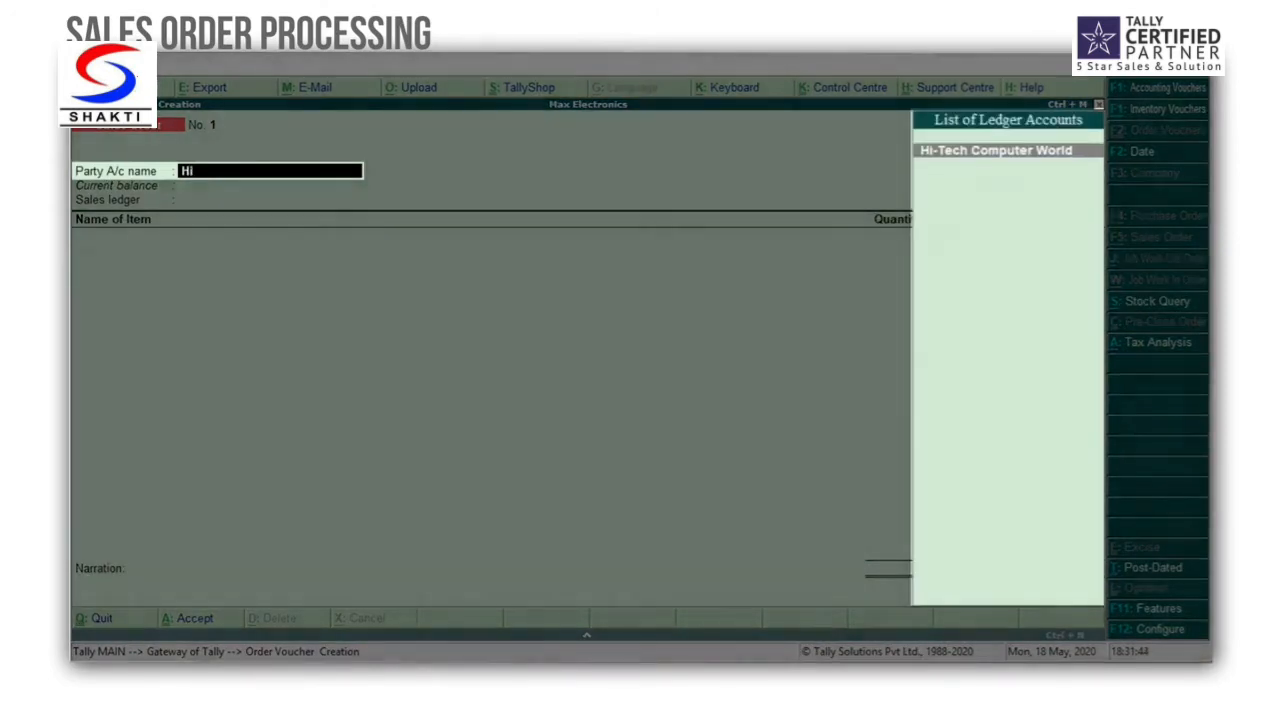
{"action": "key", "text": "Return"}
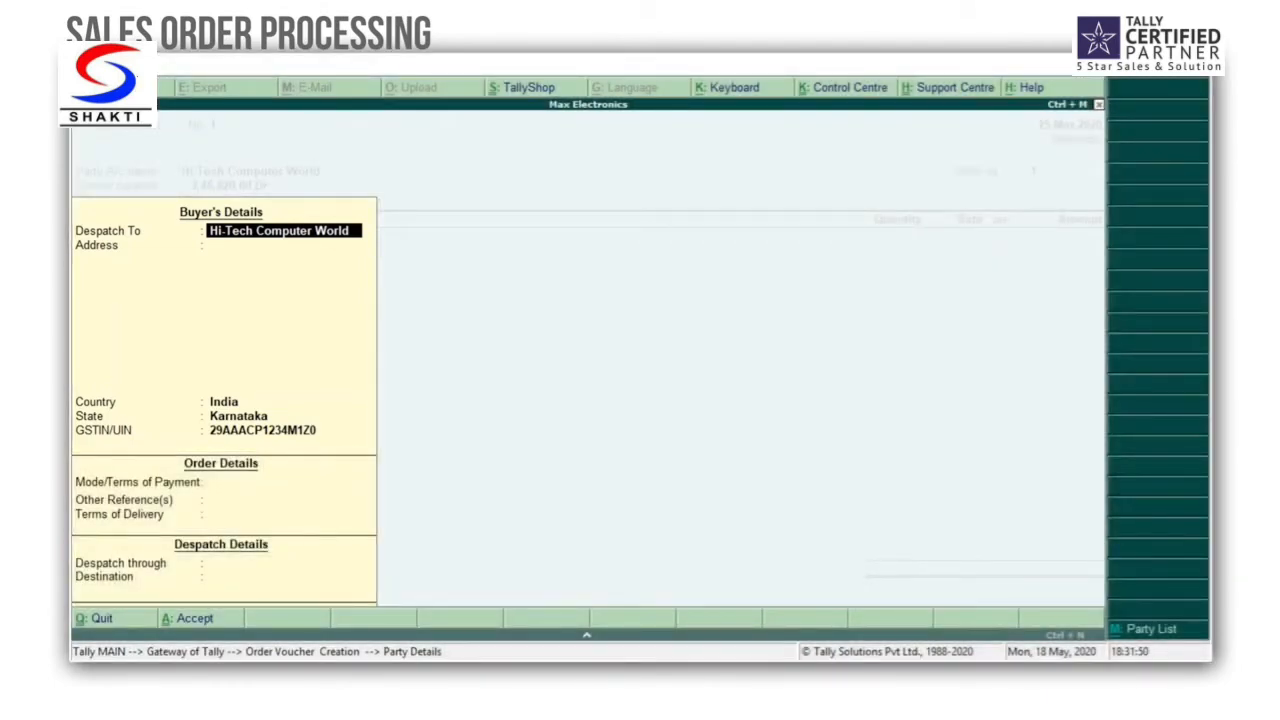
{"action": "key", "text": "ctrl+a"}
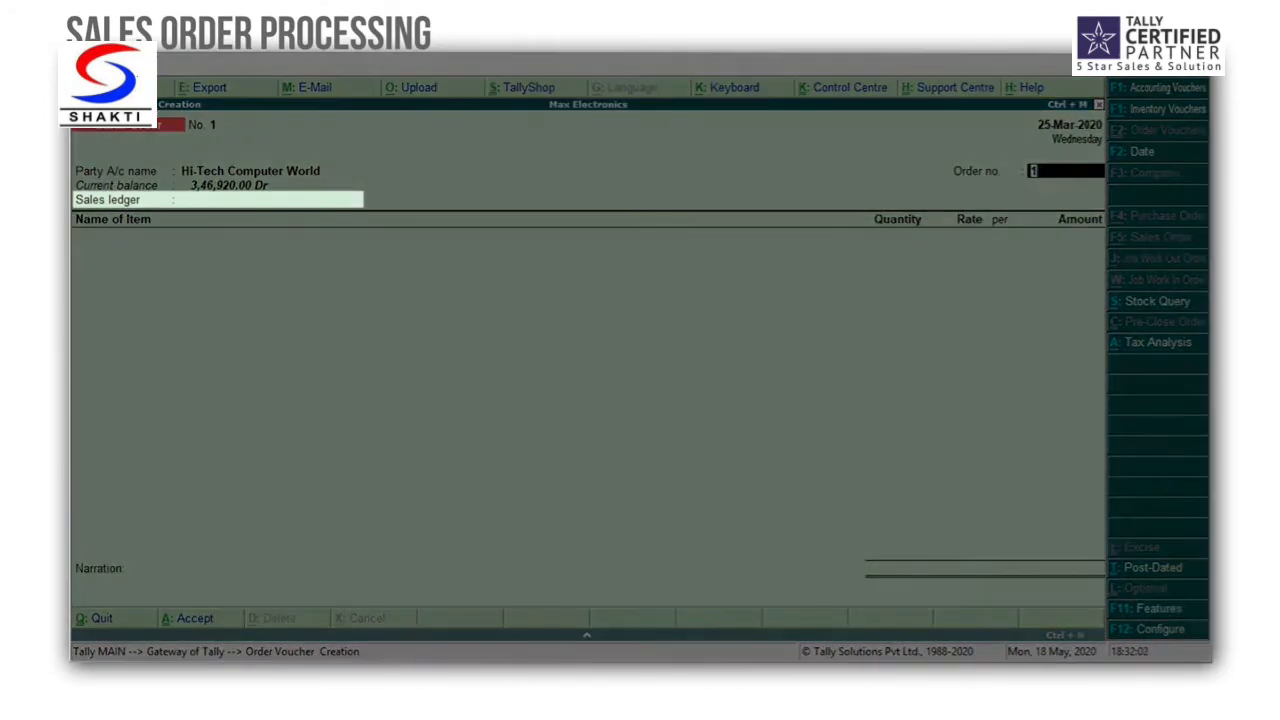
{"action": "key", "text": "Return"}
{"action": "key", "text": "Return"}
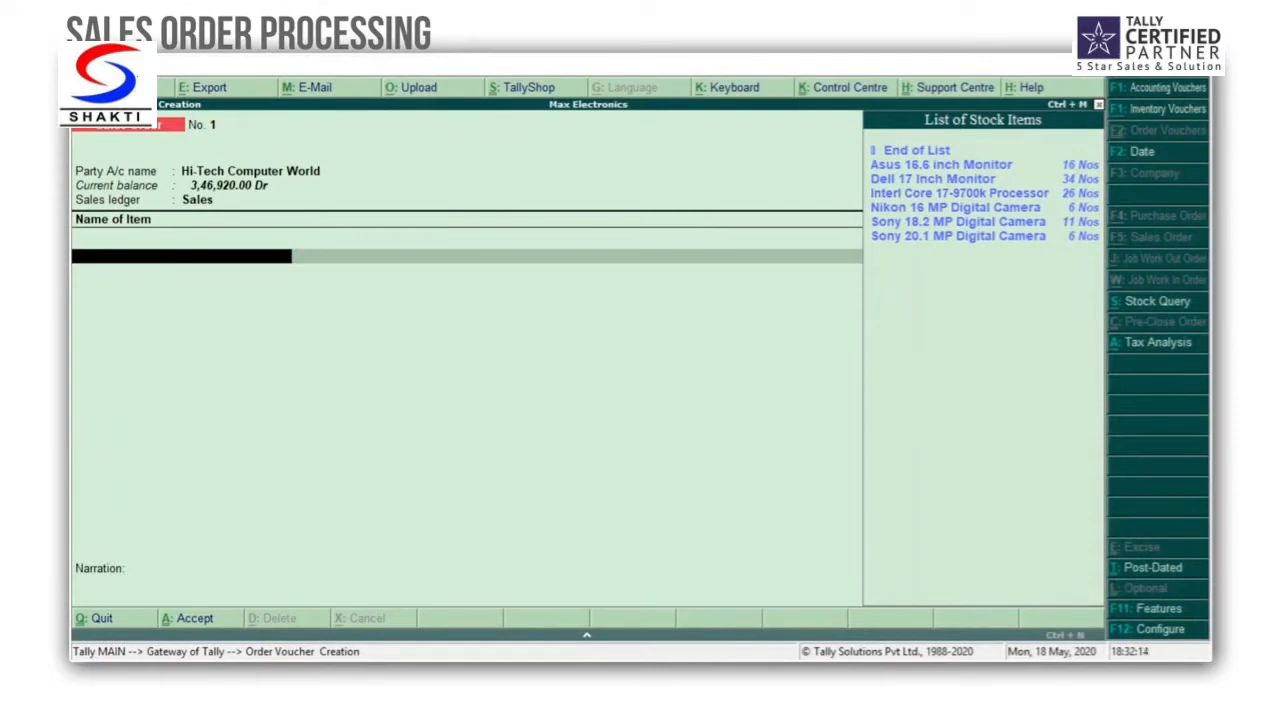
Step: Add 10 Nos of the Asus 16.6 inch Monitor to the order, due in 3 days, at the prefilled rate
{"action": "key", "text": "Down"}
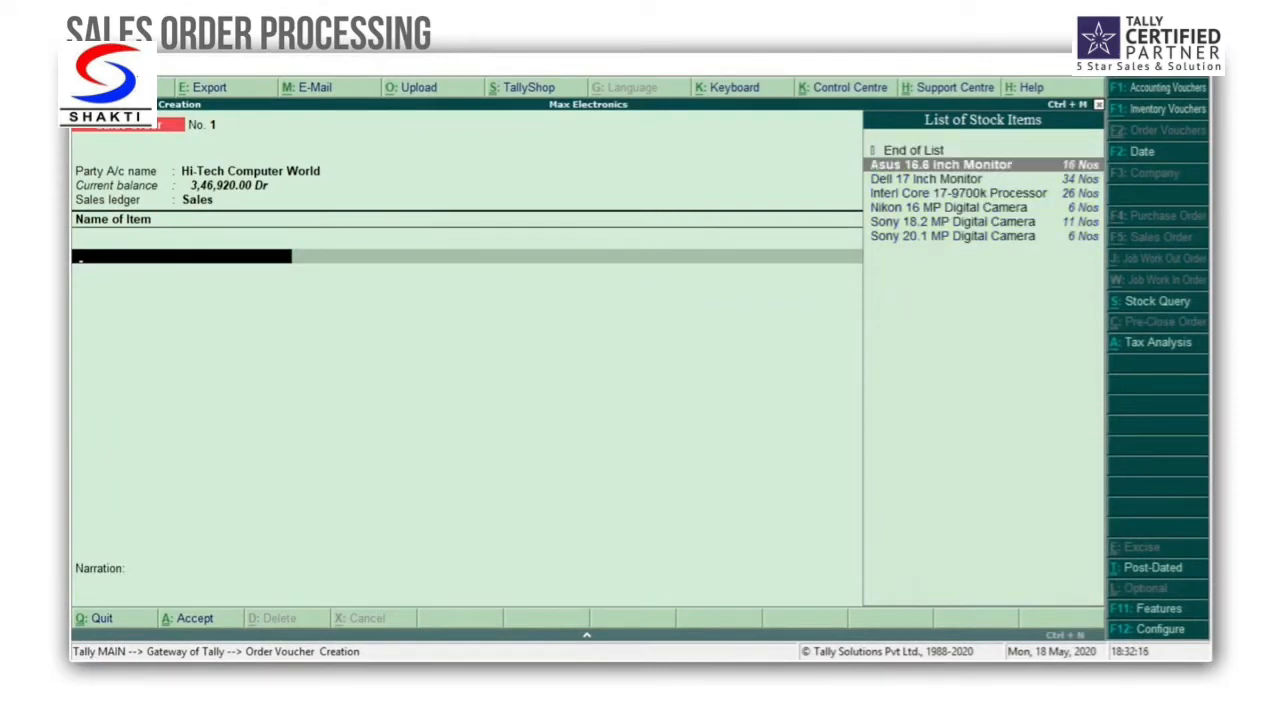
{"action": "key", "text": "Return"}
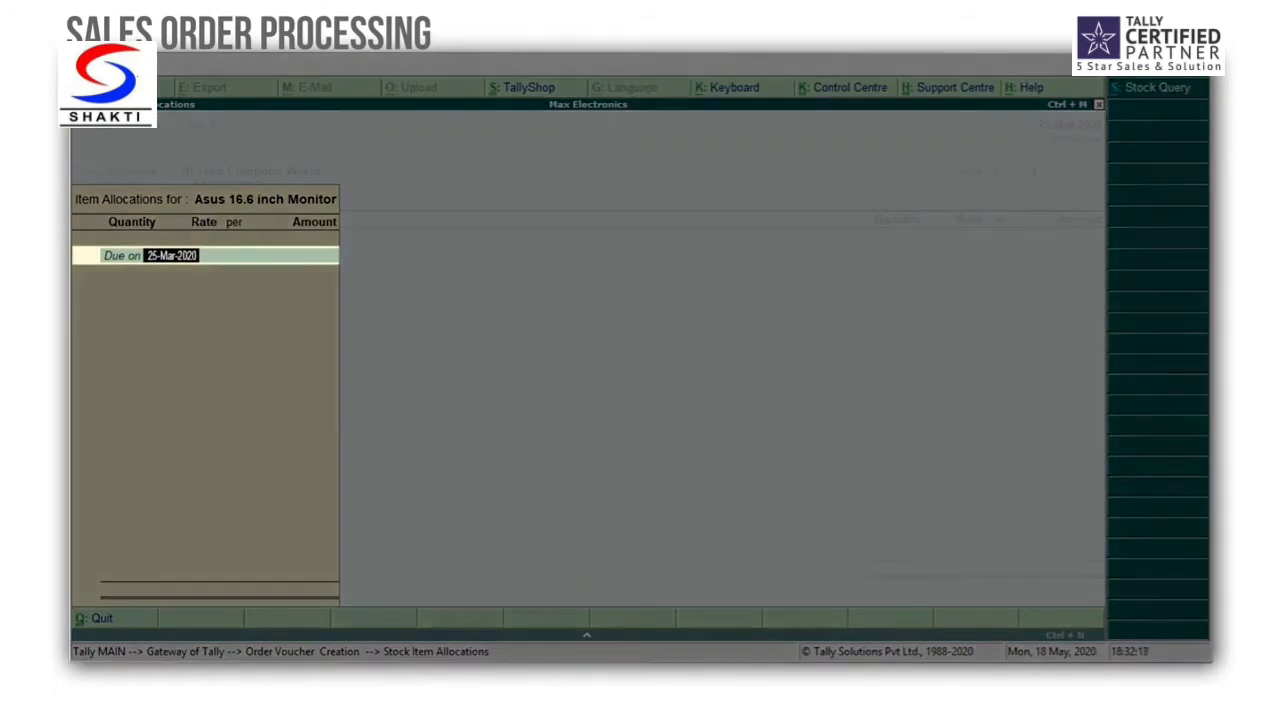
{"action": "type", "text": "3 days"}
{"action": "key", "text": "Return"}
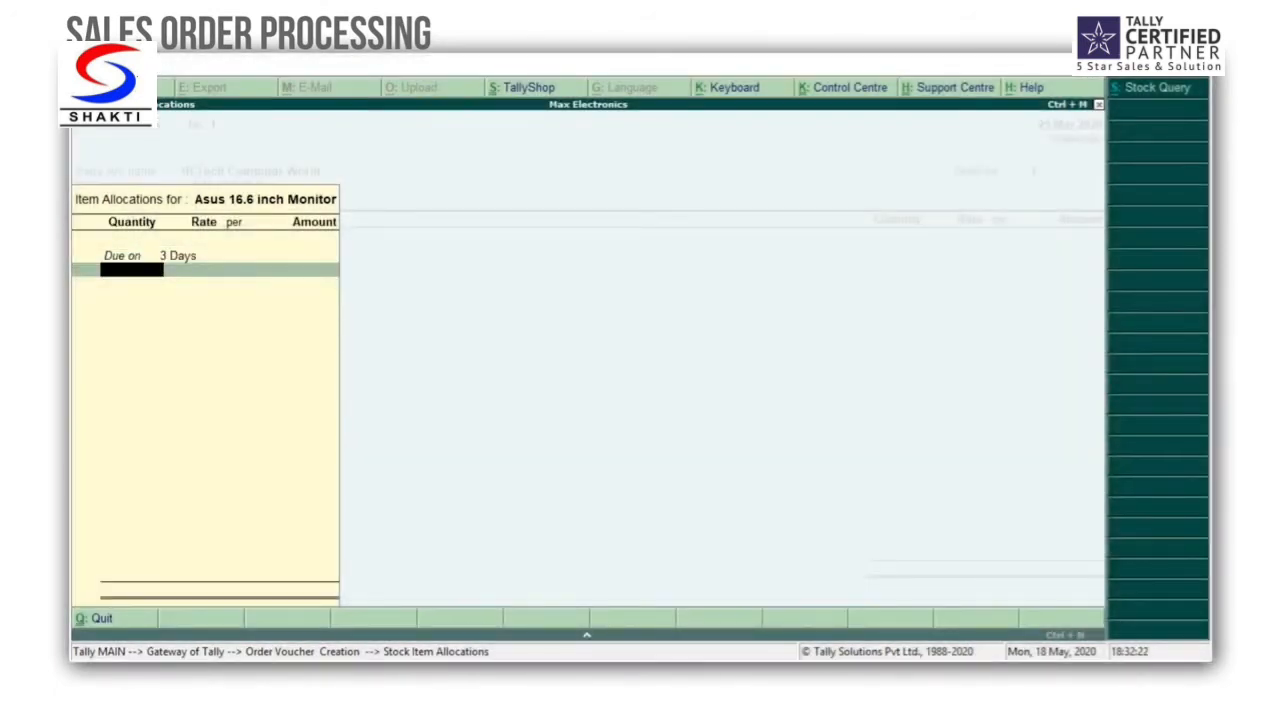
{"action": "type", "text": "10"}
{"action": "key", "text": "Return"}
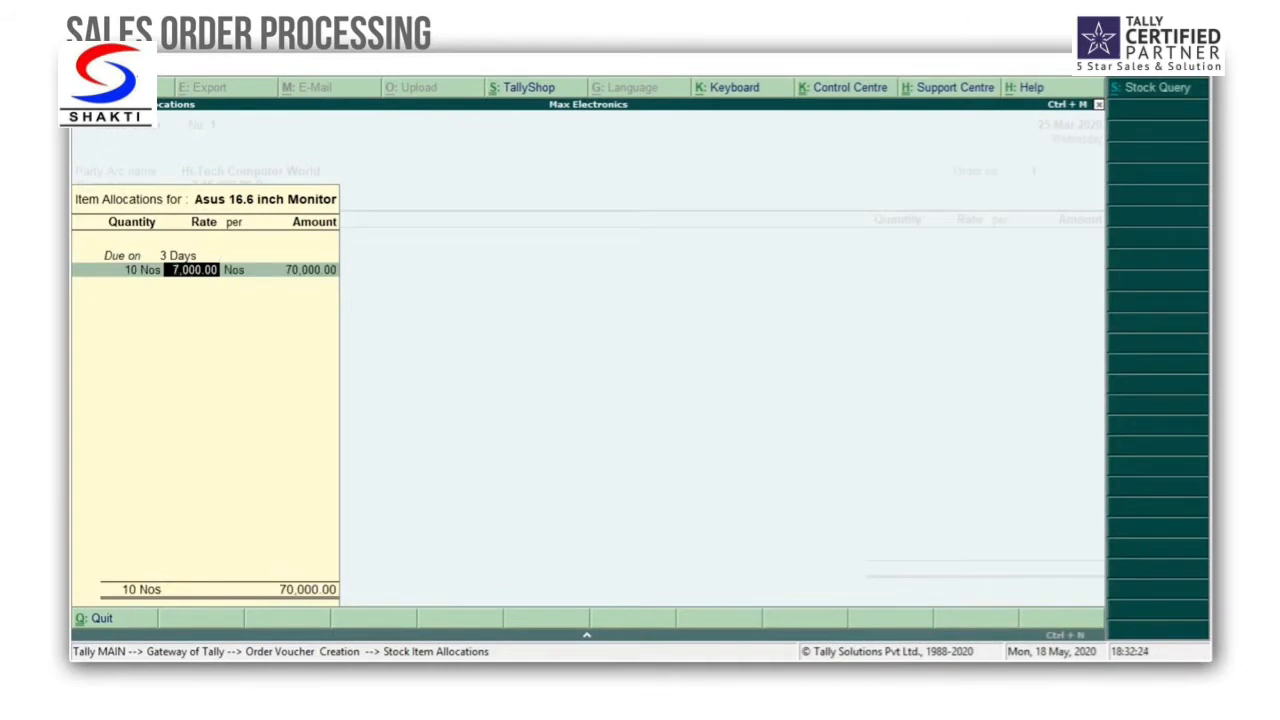
{"action": "key", "text": "Return"}
{"action": "key", "text": "Return"}
{"action": "key", "text": "Return"}
{"action": "key", "text": "Return"}
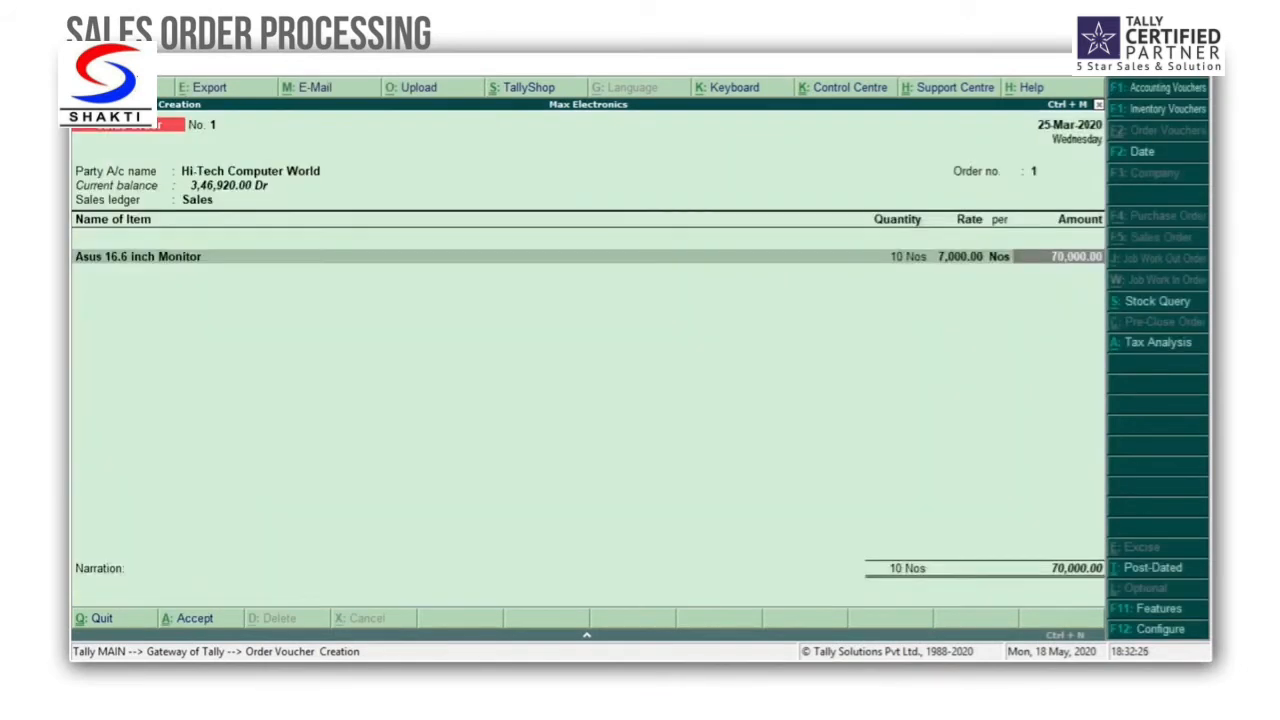
{"action": "key", "text": "Return"}
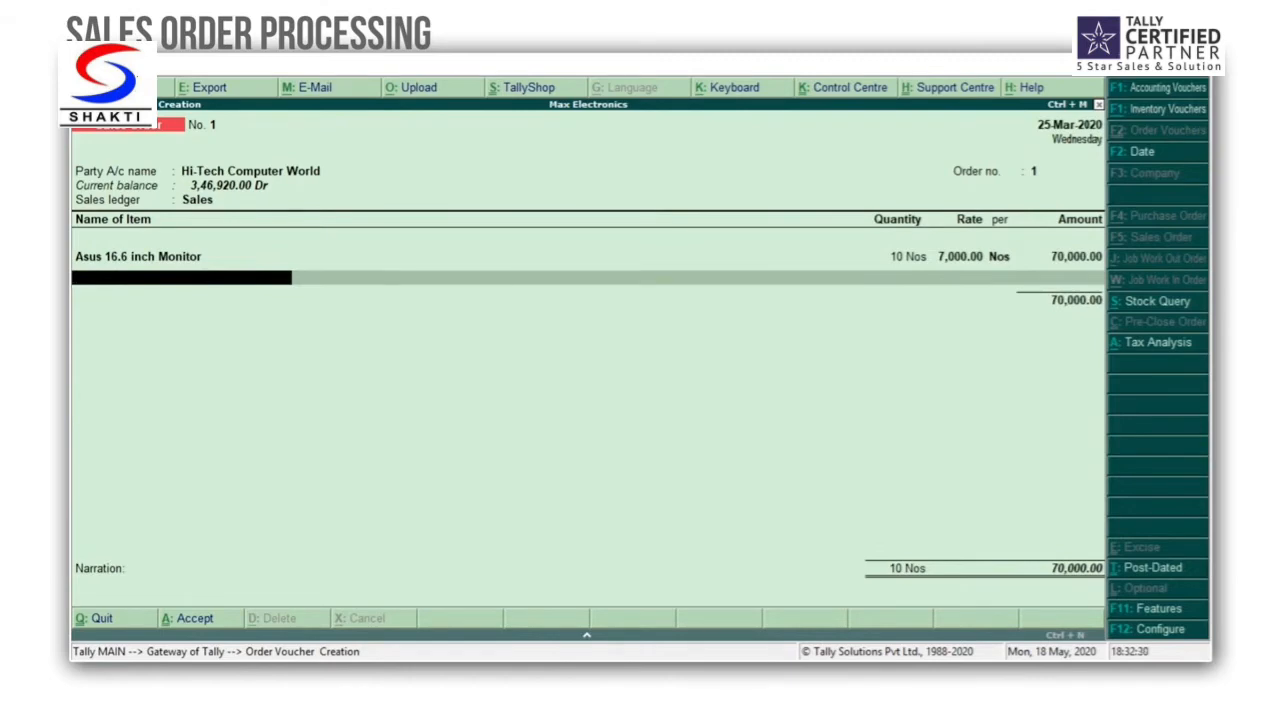
Step: Add 10 Nos of the Dell 17 Inch Monitor to the order, due in 3 days, at the prefilled rate
{"action": "key", "text": "Down"}
{"action": "key", "text": "Down"}
{"action": "key", "text": "Return"}
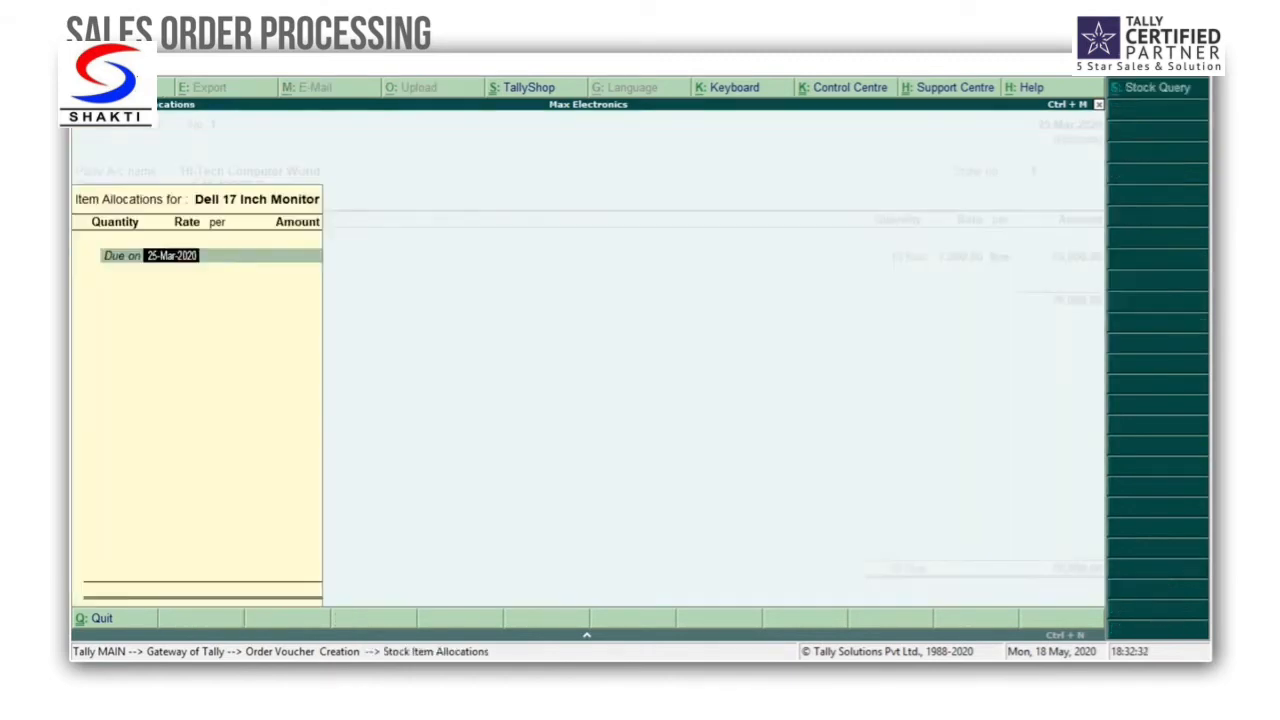
{"action": "type", "text": "3 days"}
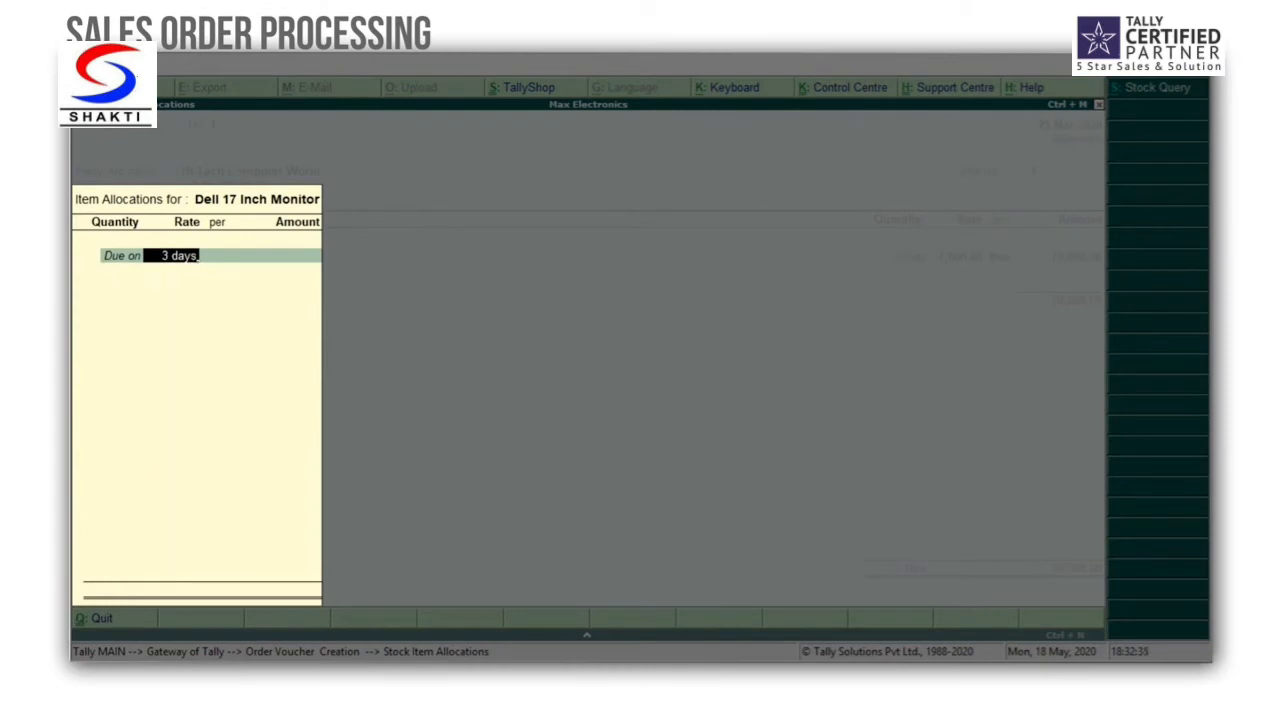
{"action": "key", "text": "Return"}
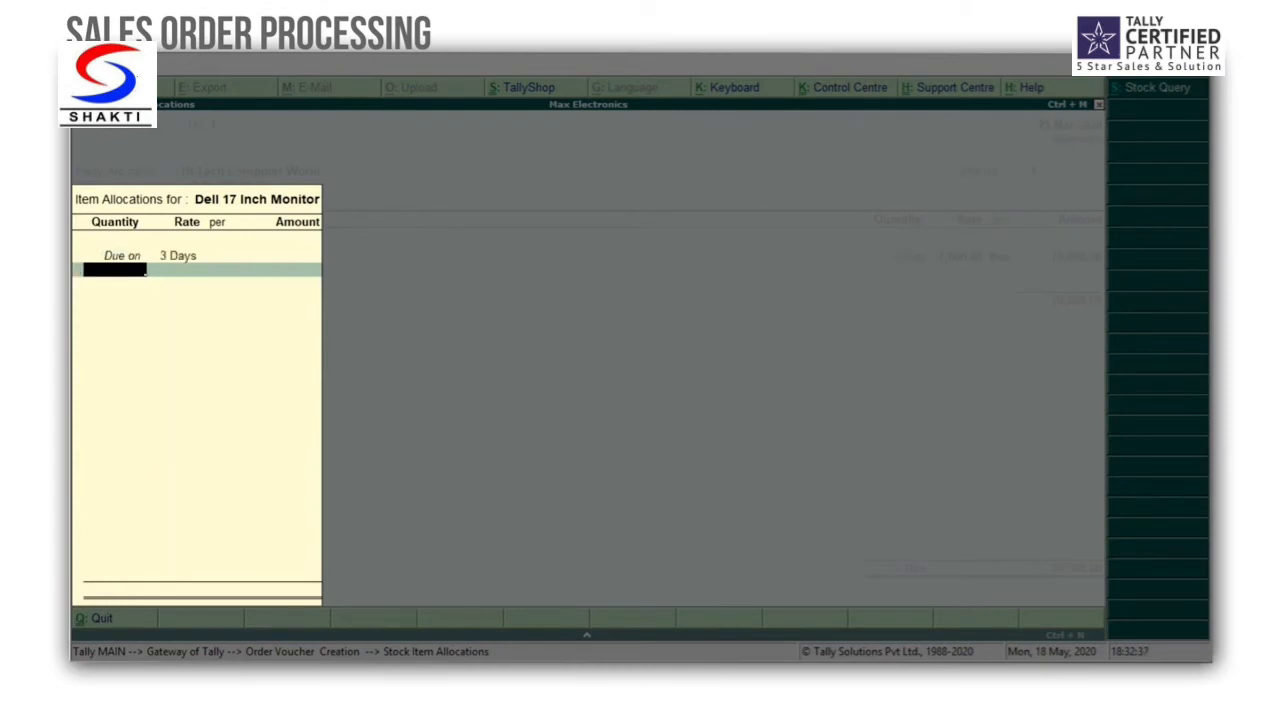
{"action": "type", "text": "10"}
{"action": "key", "text": "Return"}
{"action": "key", "text": "Return"}
{"action": "key", "text": "Return"}
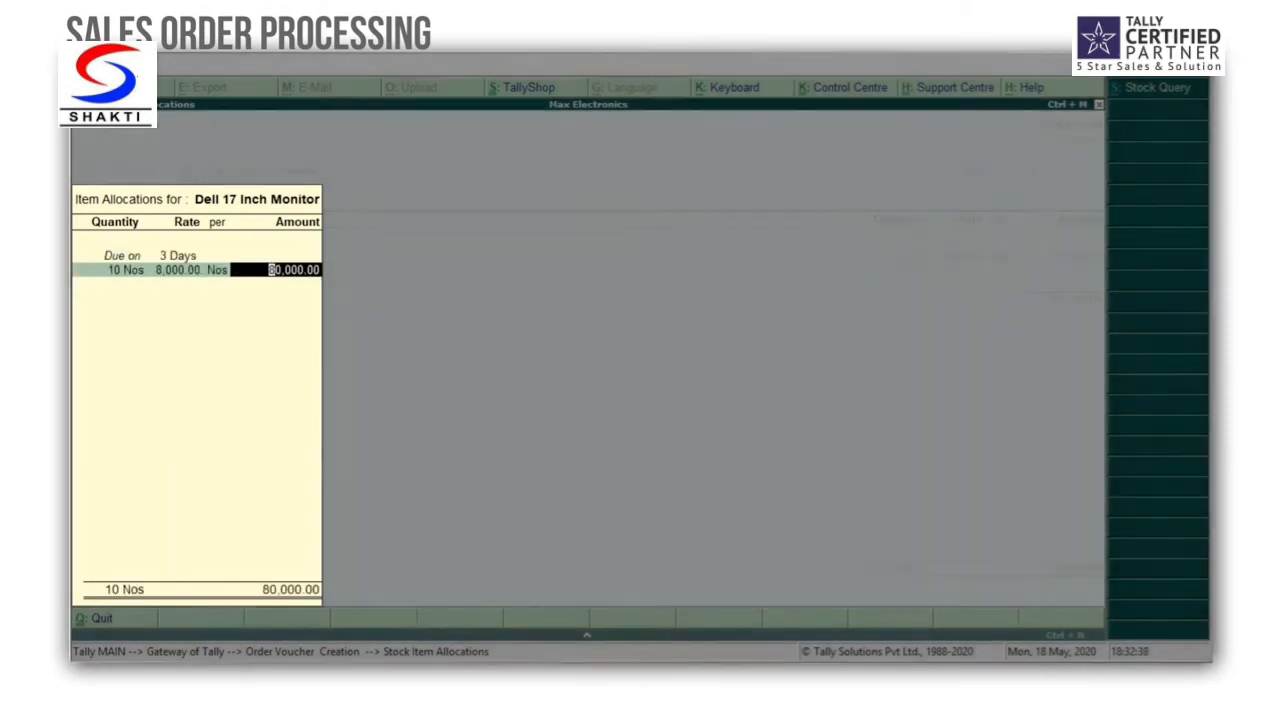
{"action": "key", "text": "Return"}
Step: End the item list, save the sales order without a narration, and quit order voucher creation
{"action": "key", "text": "Return"}
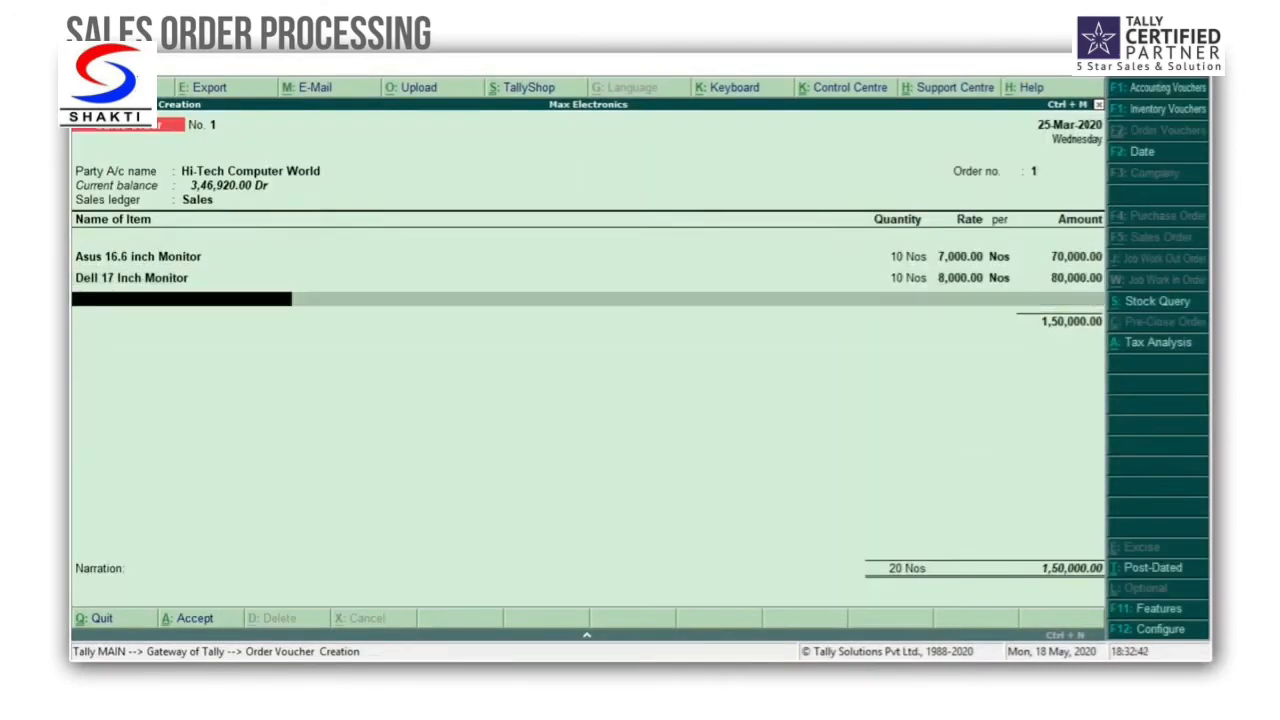
{"action": "key", "text": "Return"}
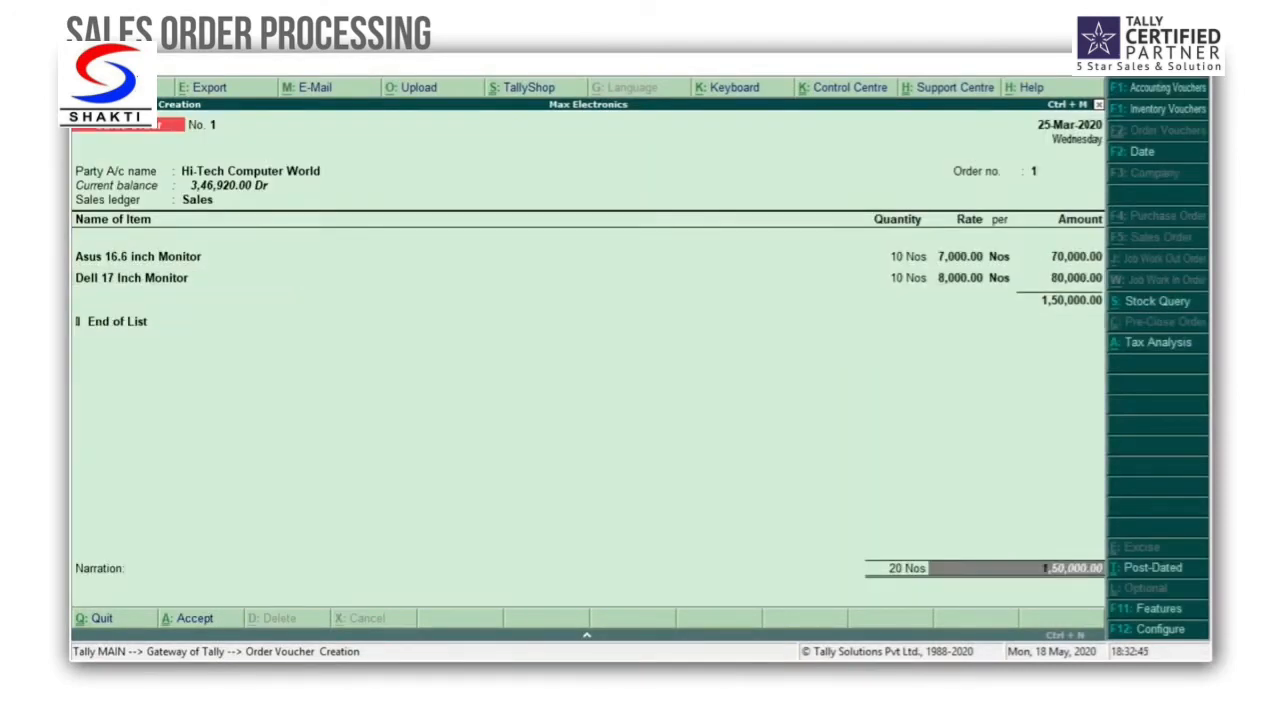
{"action": "key", "text": "Return"}
{"action": "key", "text": "Return"}
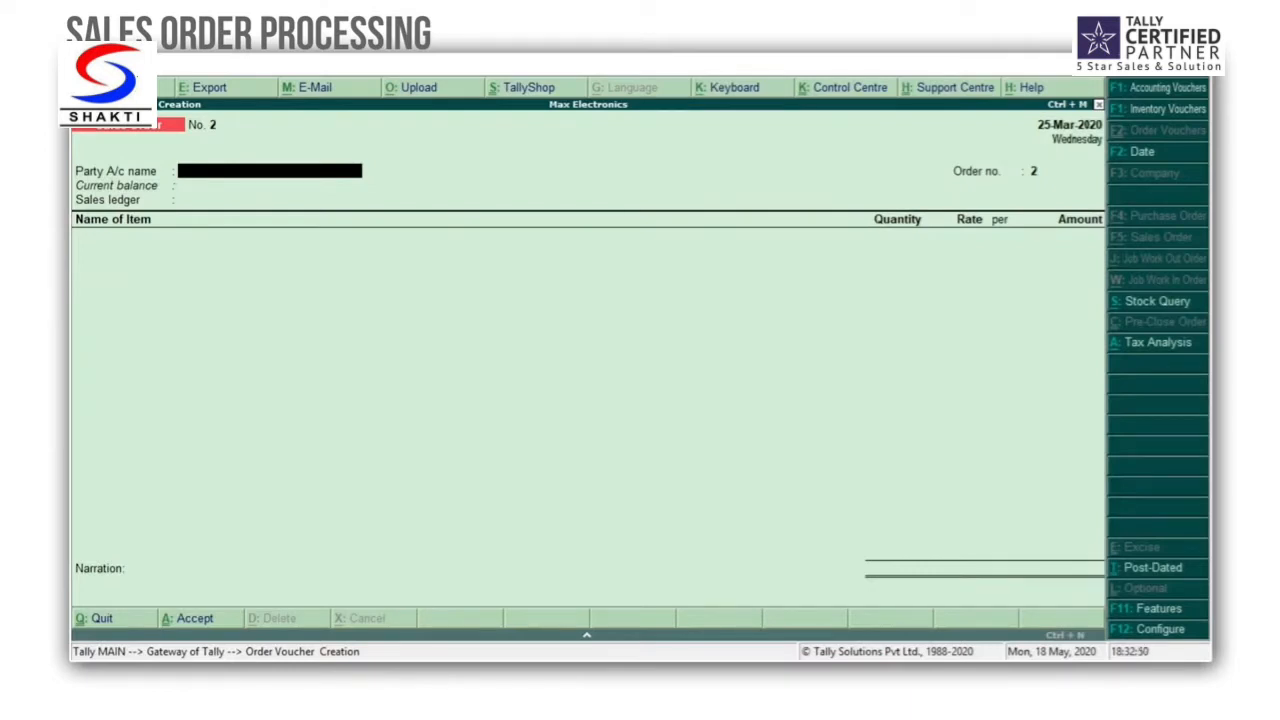
{"action": "key", "text": "Escape"}
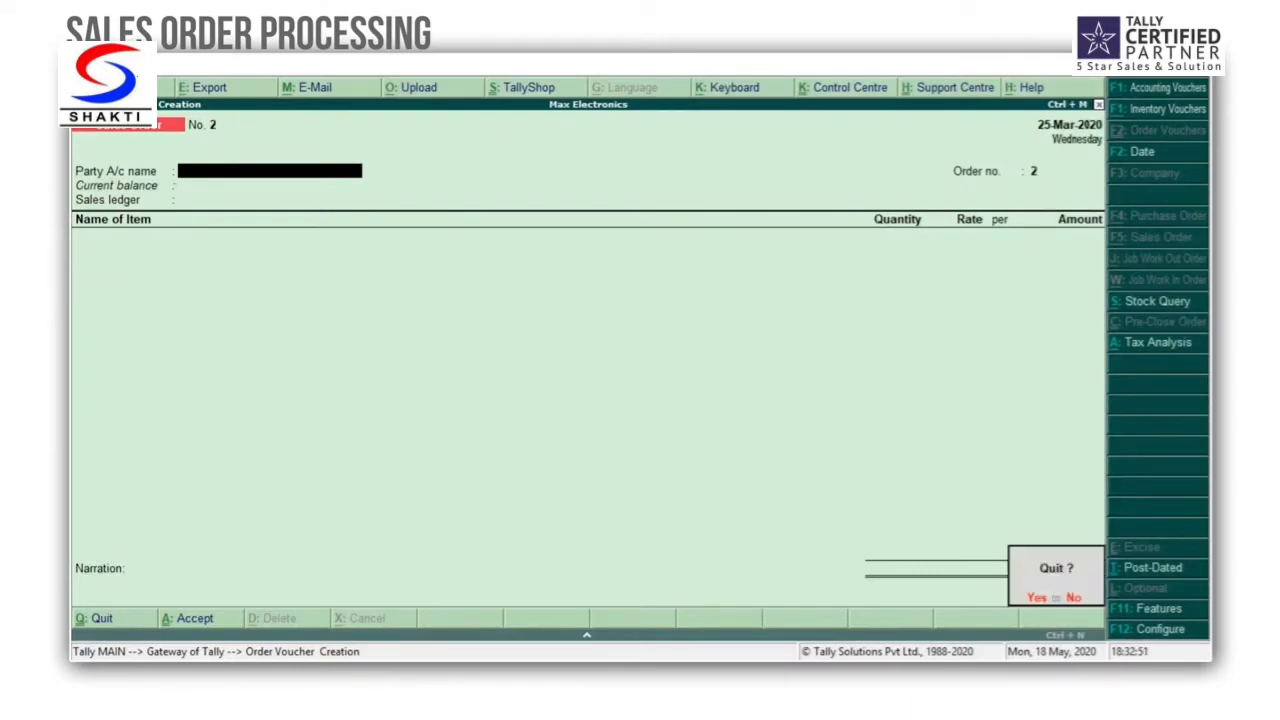
{"action": "key", "text": "y"}
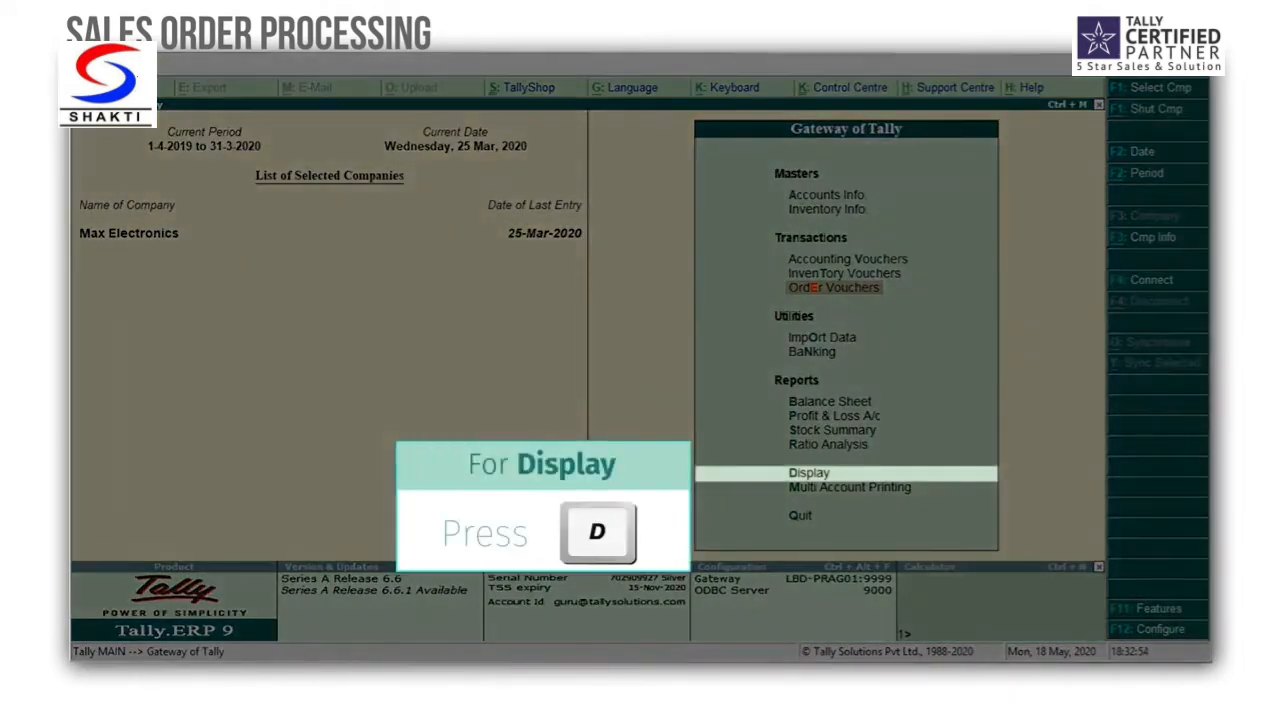
Step: Display the sales order outstandings report for the Monitors stock group
{"action": "key", "text": "d"}
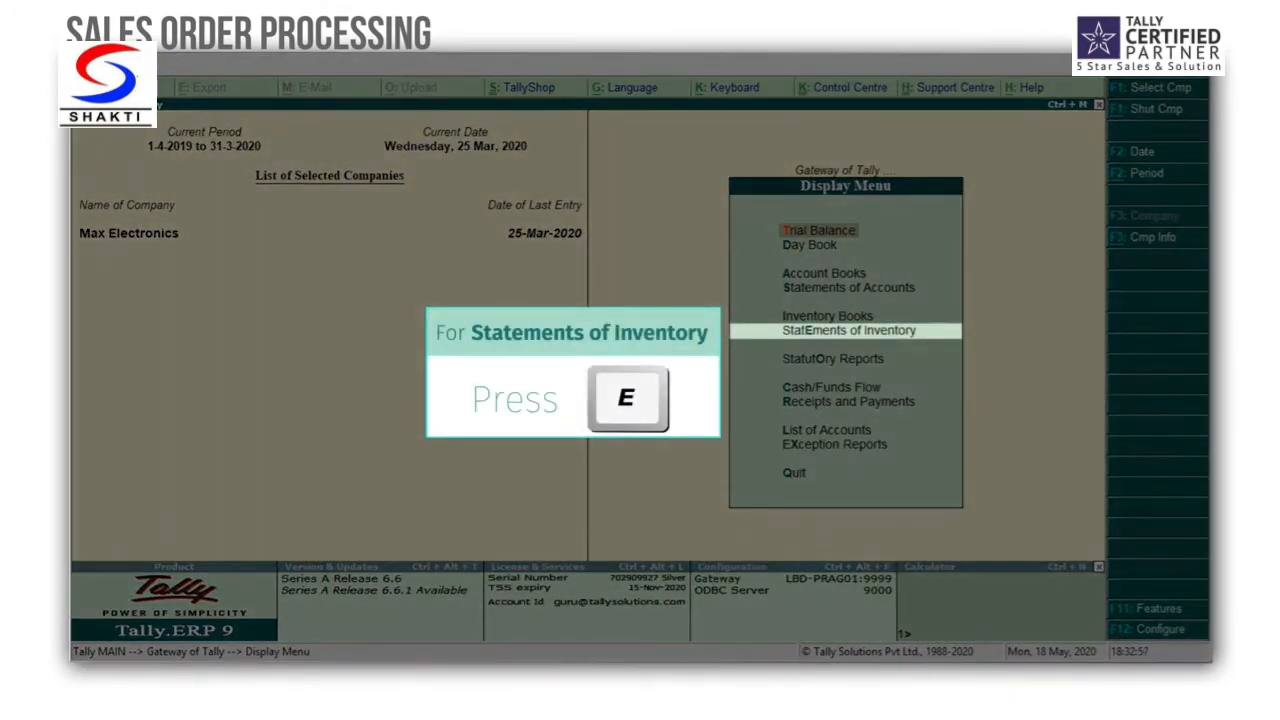
{"action": "key", "text": "e"}
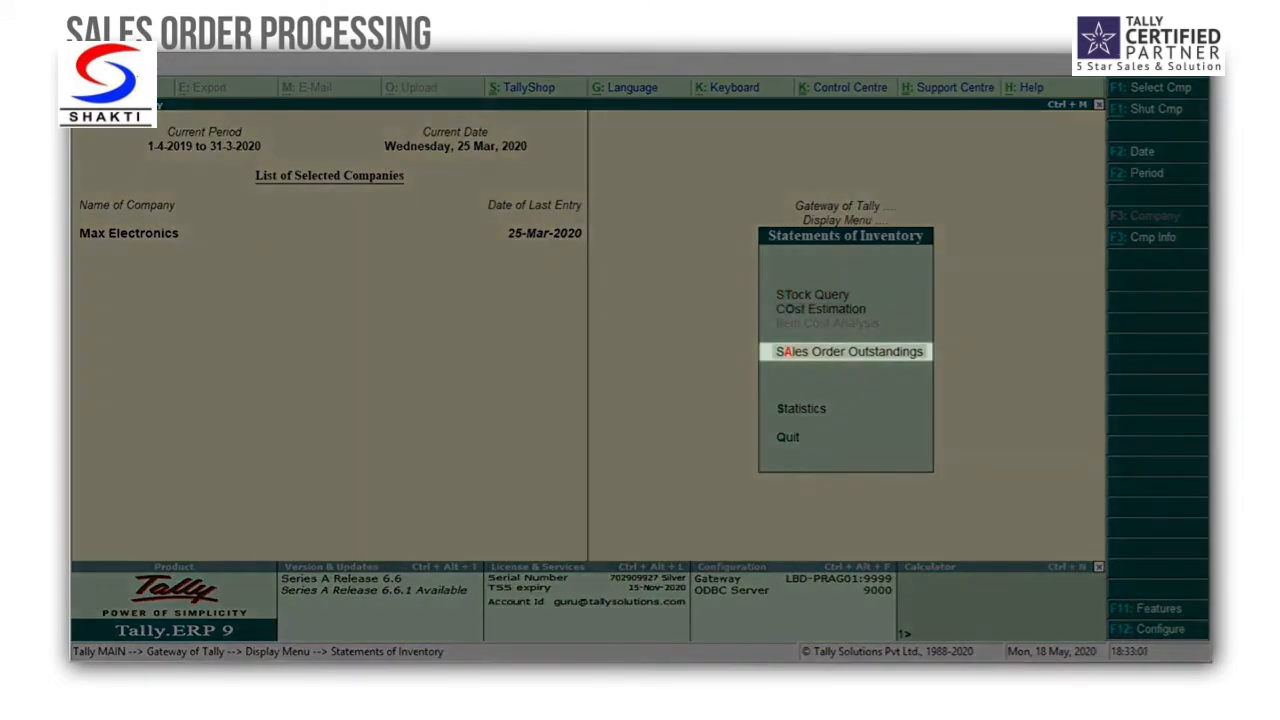
{"action": "key", "text": "a"}
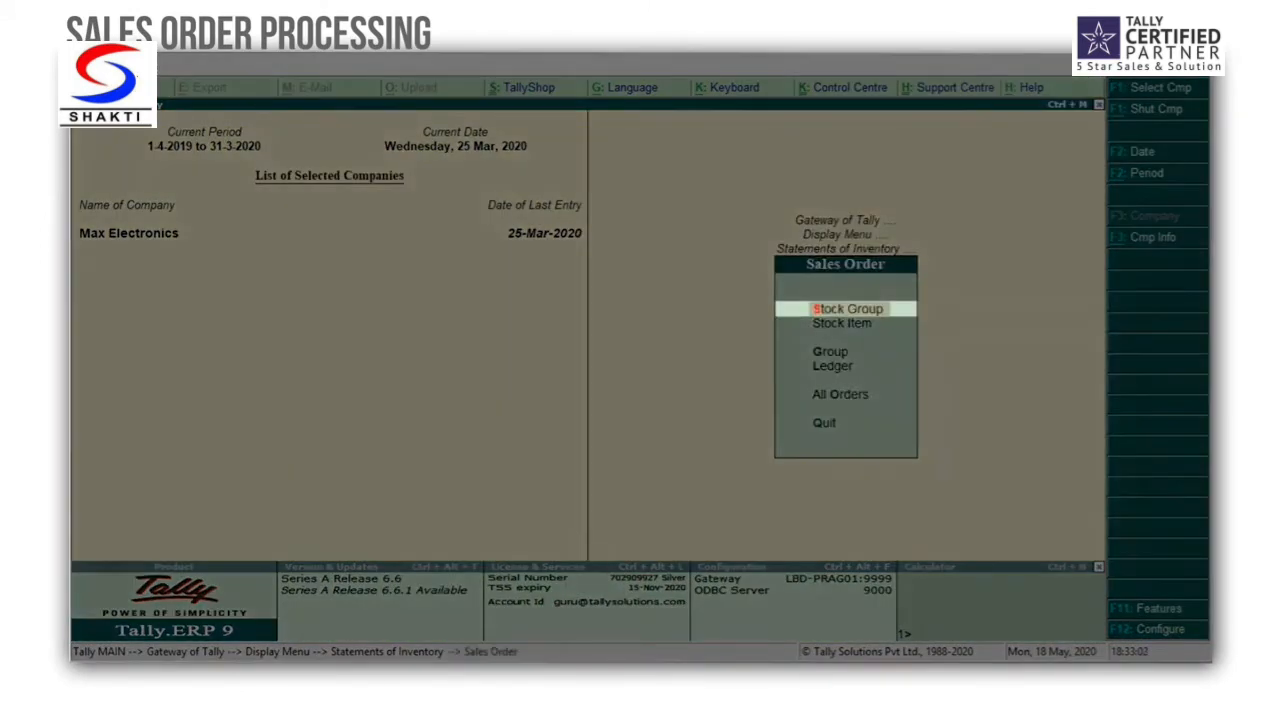
{"action": "key", "text": "Return"}
{"action": "key", "text": "Down"}
{"action": "key", "text": "Down"}
{"action": "key", "text": "Down"}
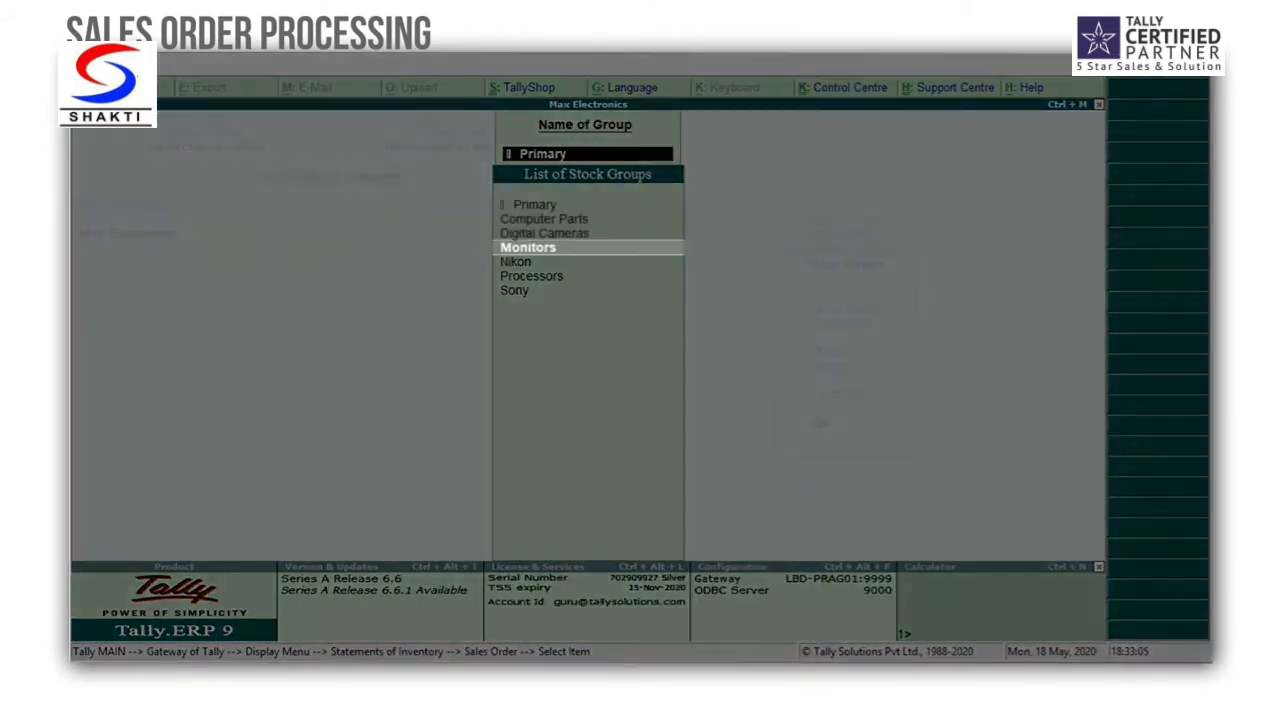
{"action": "key", "text": "Return"}
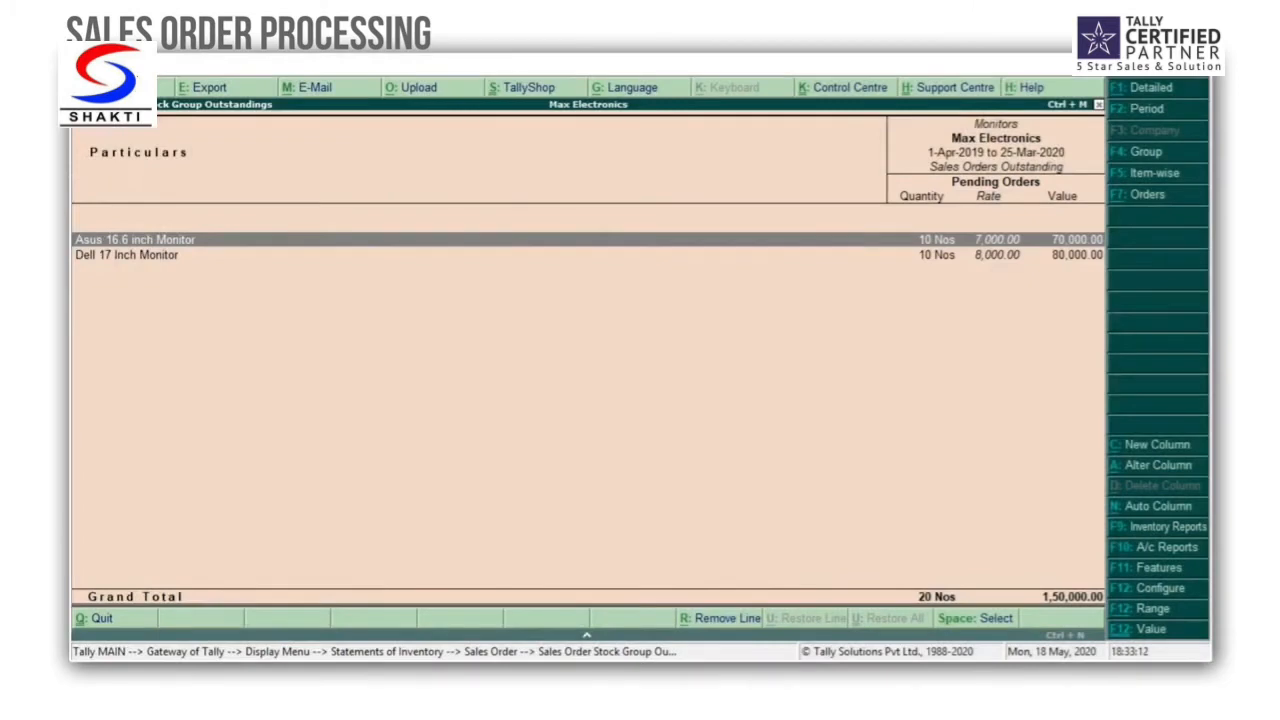
Step: View the outstanding orders for the Asus 16.6 inch Monitor, and return to the Gateway of Tally
{"action": "key", "text": "Return"}
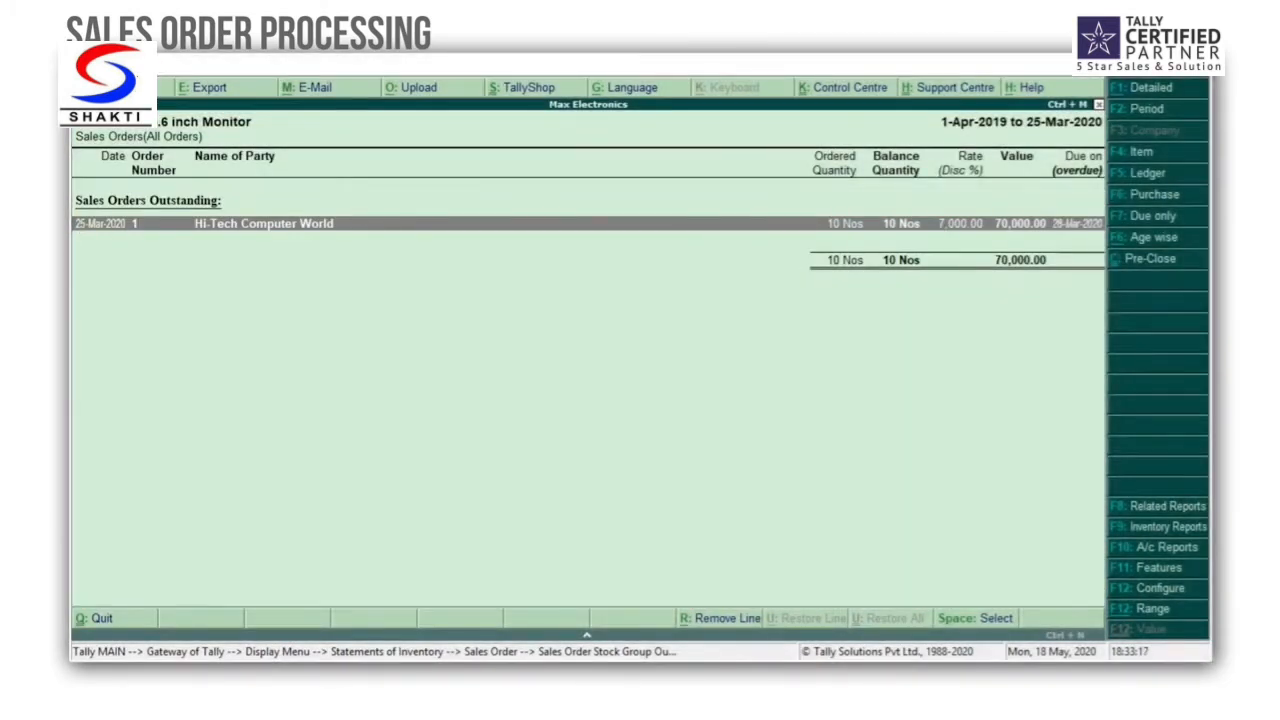
{"action": "key", "text": "Escape"}
{"action": "key", "text": "Escape"}
{"action": "key", "text": "Escape"}
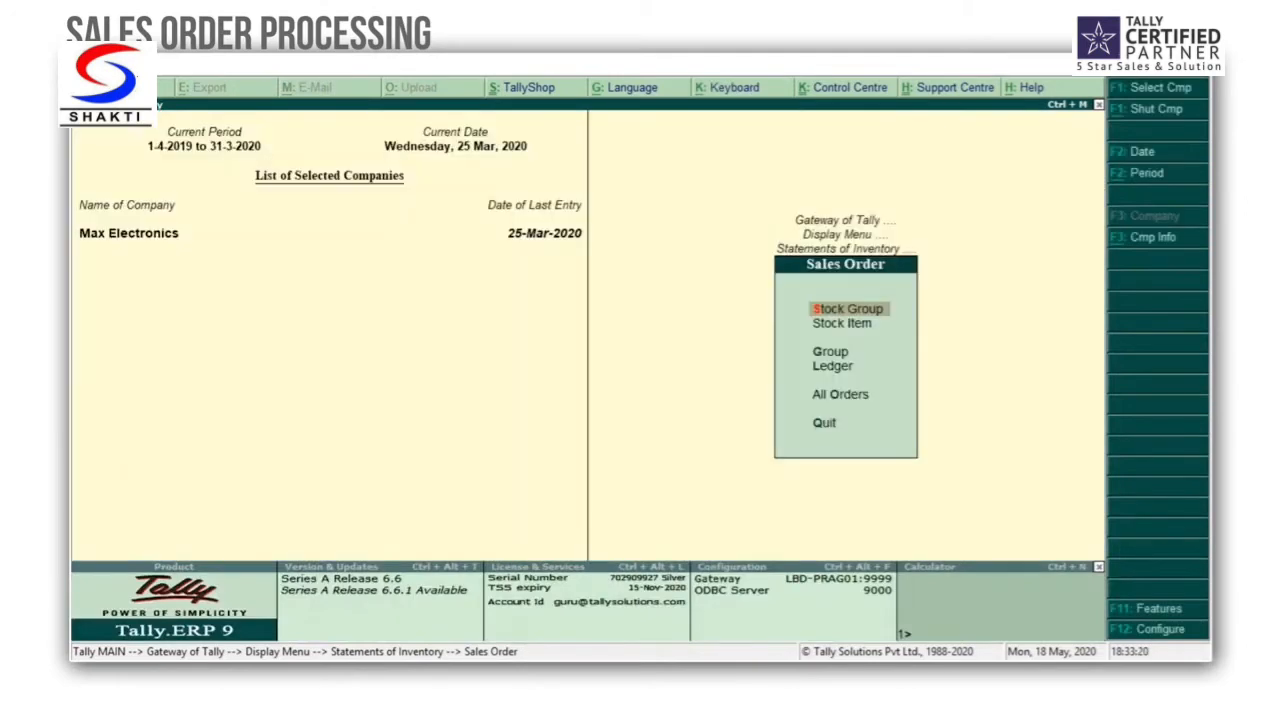
{"action": "key", "text": "Escape"}
{"action": "key", "text": "Escape"}
{"action": "key", "text": "Escape"}
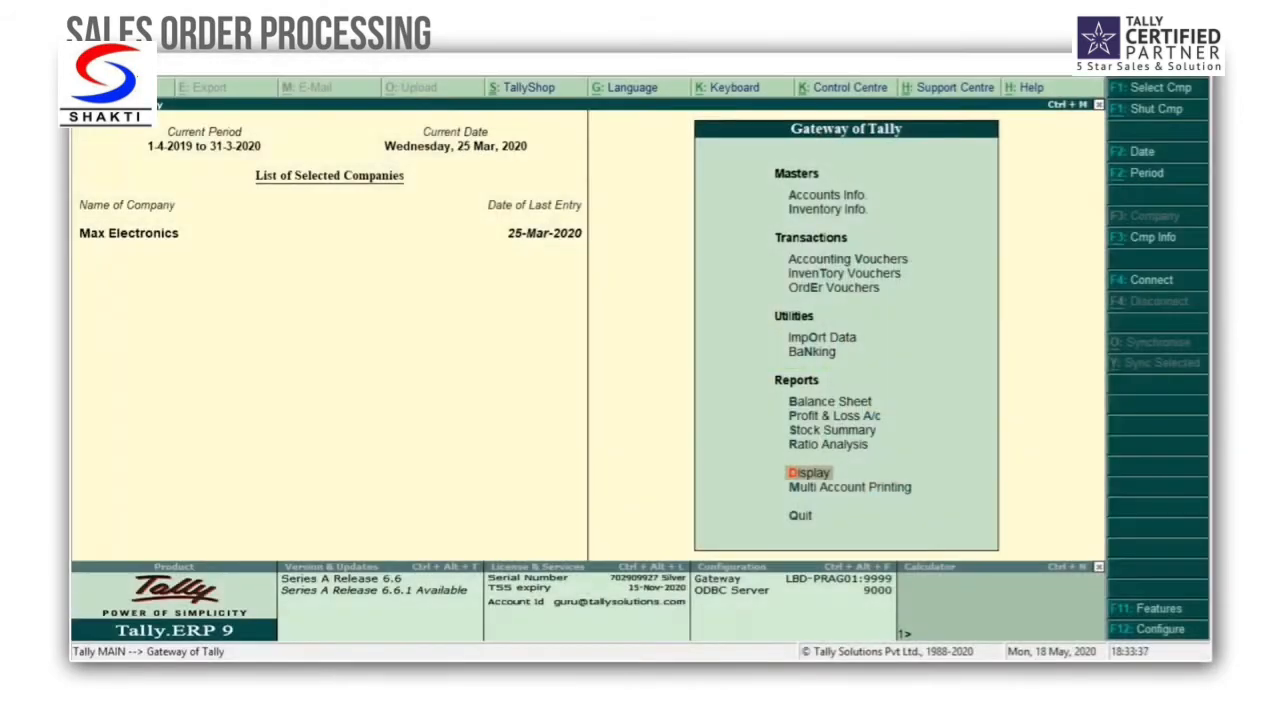
Step: Enable tracking numbers for delivery and receipt notes in the company's inventory features, save, and return to the Gateway of Tally
{"action": "key", "text": "F11"}
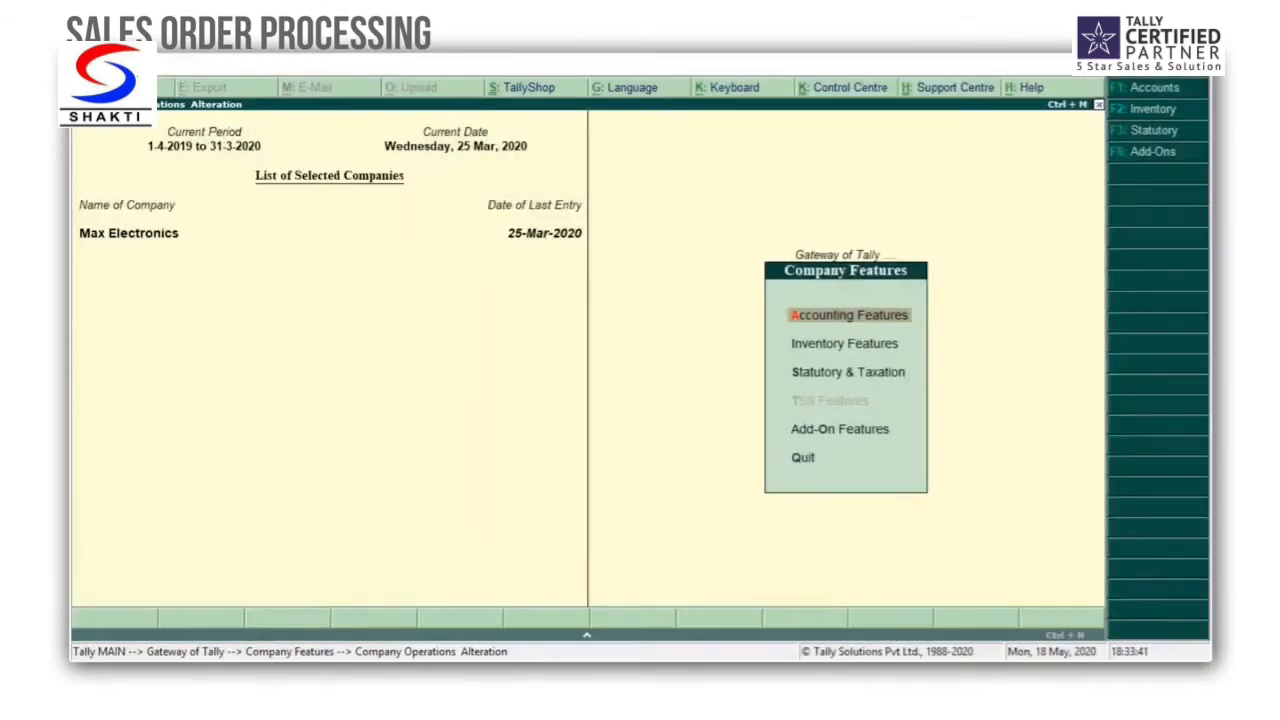
{"action": "key", "text": "F2"}
{"action": "key", "text": "Down"}
{"action": "key", "text": "Down"}
{"action": "key", "text": "Down"}
{"action": "key", "text": "Down"}
{"action": "key", "text": "Down"}
{"action": "key", "text": "Down"}
{"action": "key", "text": "Down"}
{"action": "key", "text": "Down"}
{"action": "key", "text": "Down"}
{"action": "key", "text": "Down"}
{"action": "key", "text": "Down"}
{"action": "key", "text": "Down"}
{"action": "key", "text": "Down"}
{"action": "key", "text": "Down"}
{"action": "key", "text": "Down"}
{"action": "key", "text": "Down"}
{"action": "key", "text": "Down"}
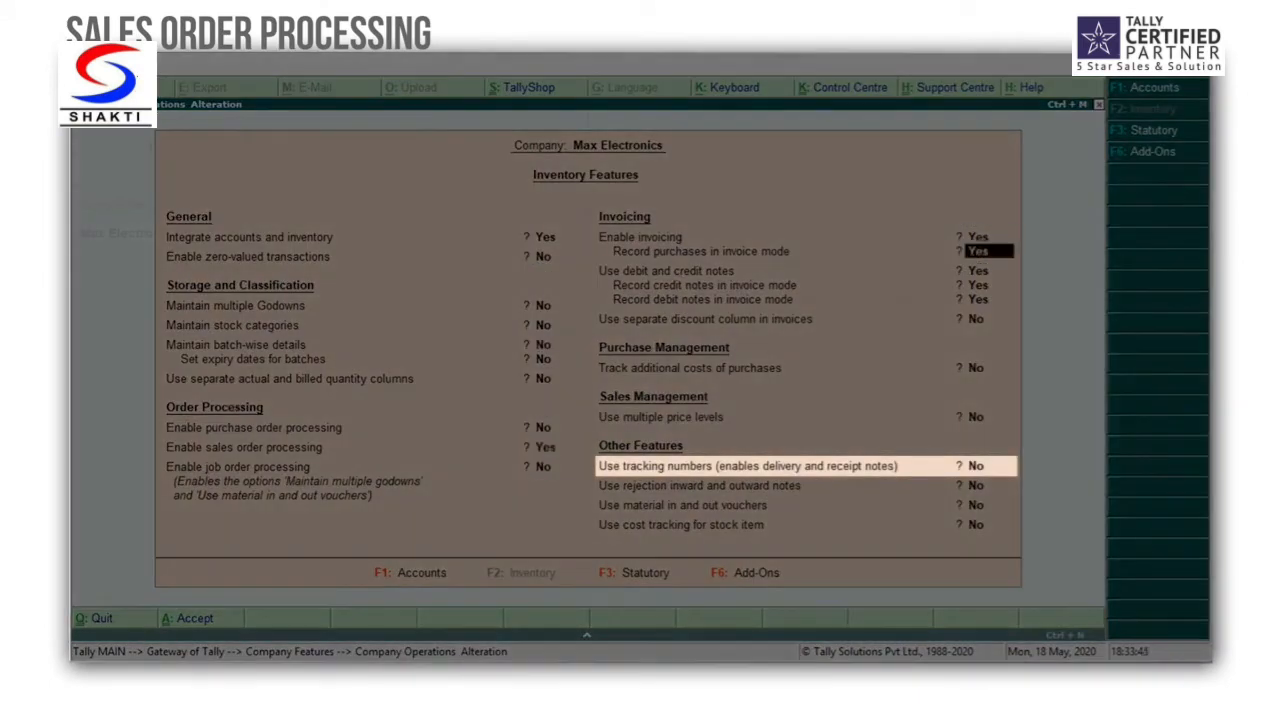
{"action": "type", "text": "y"}
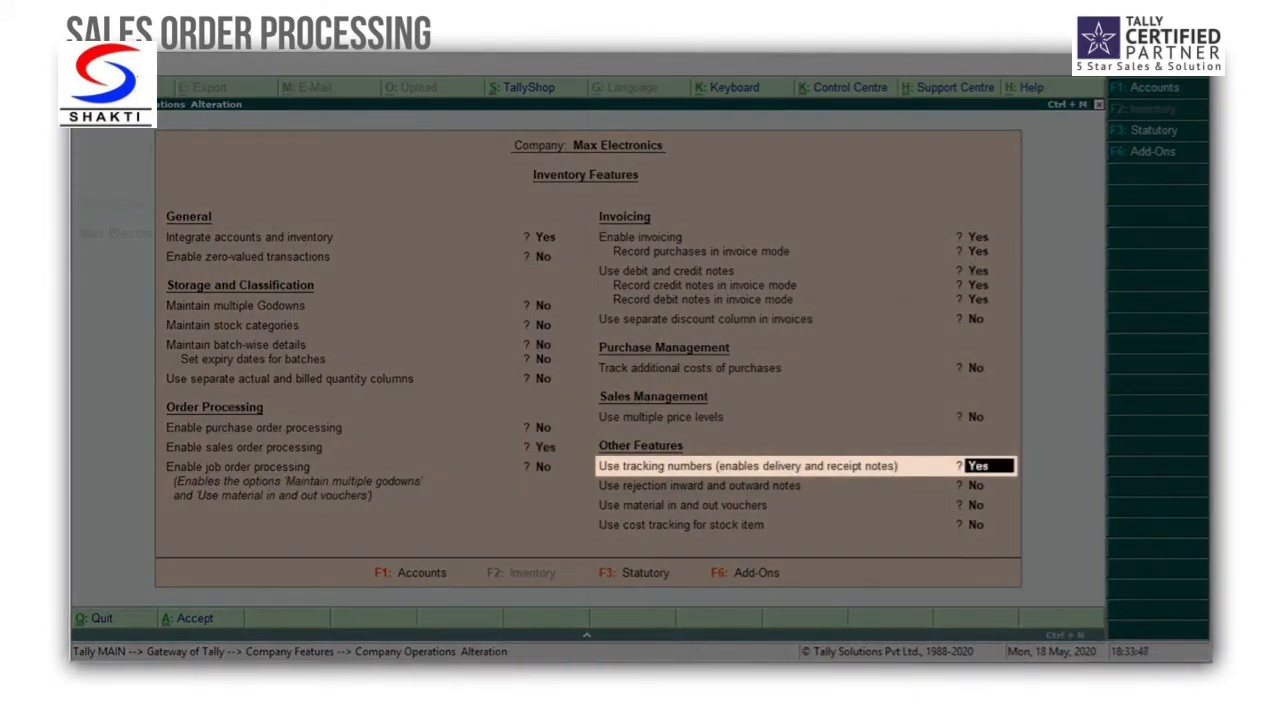
{"action": "key", "text": "Return"}
{"action": "key", "text": "ctrl+a"}
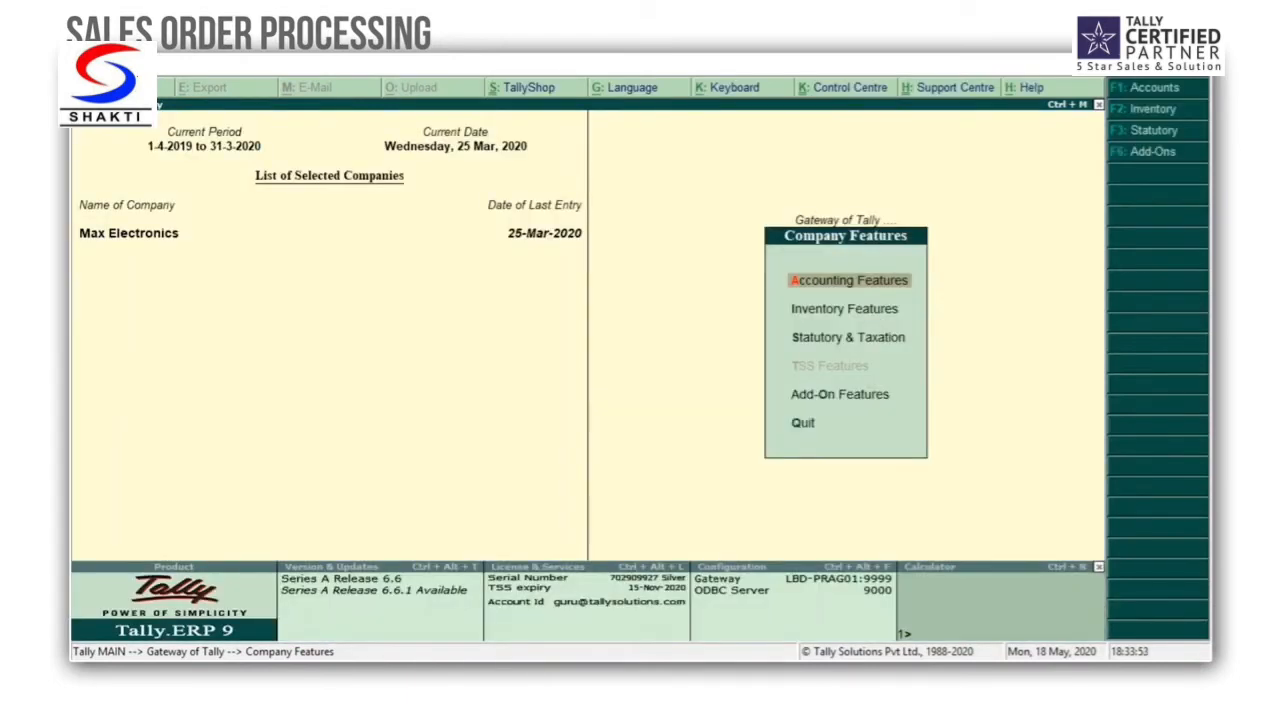
{"action": "key", "text": "Escape"}
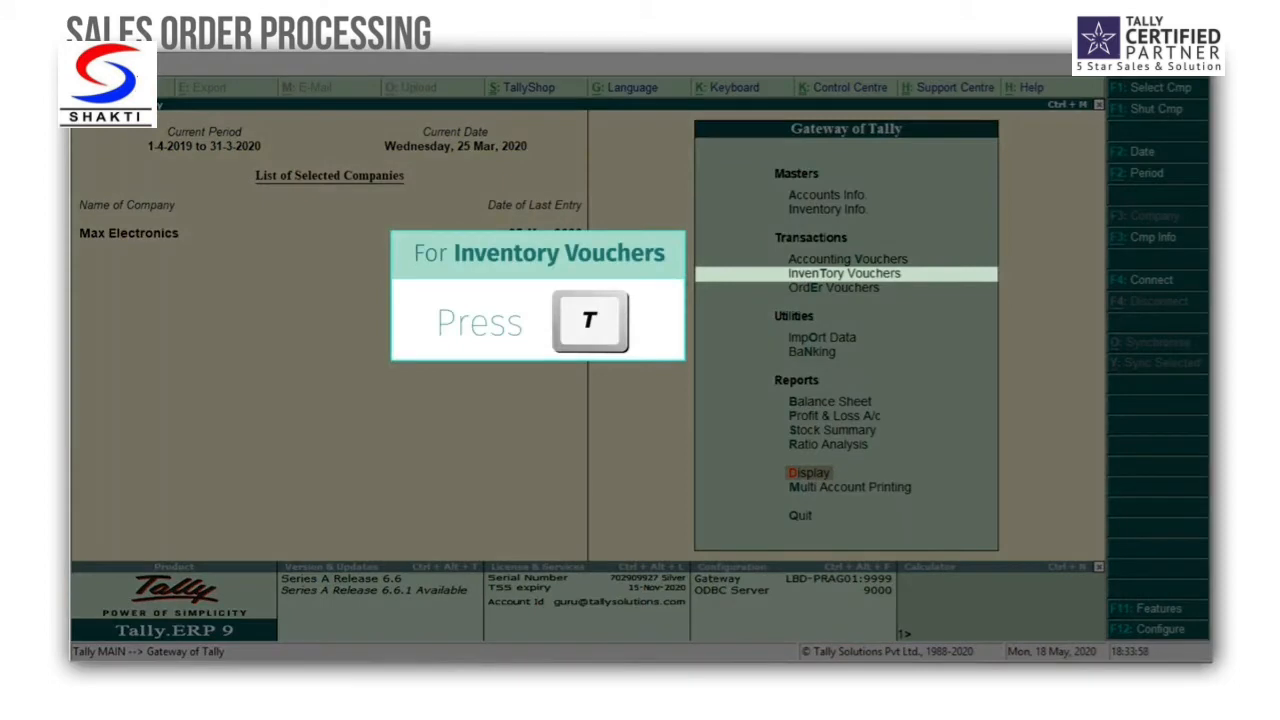
Step: Start a new delivery note inventory voucher dated 26-3-2020
{"action": "key", "text": "t"}
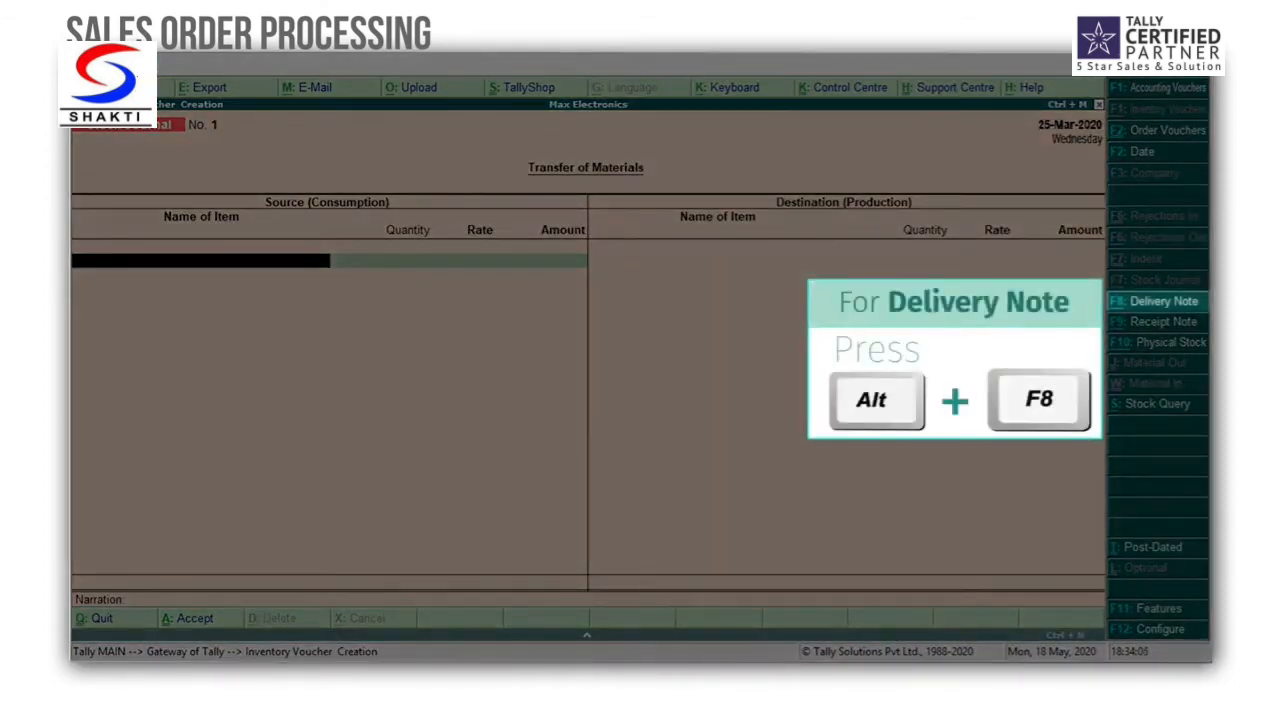
{"action": "key", "text": "alt+F8"}
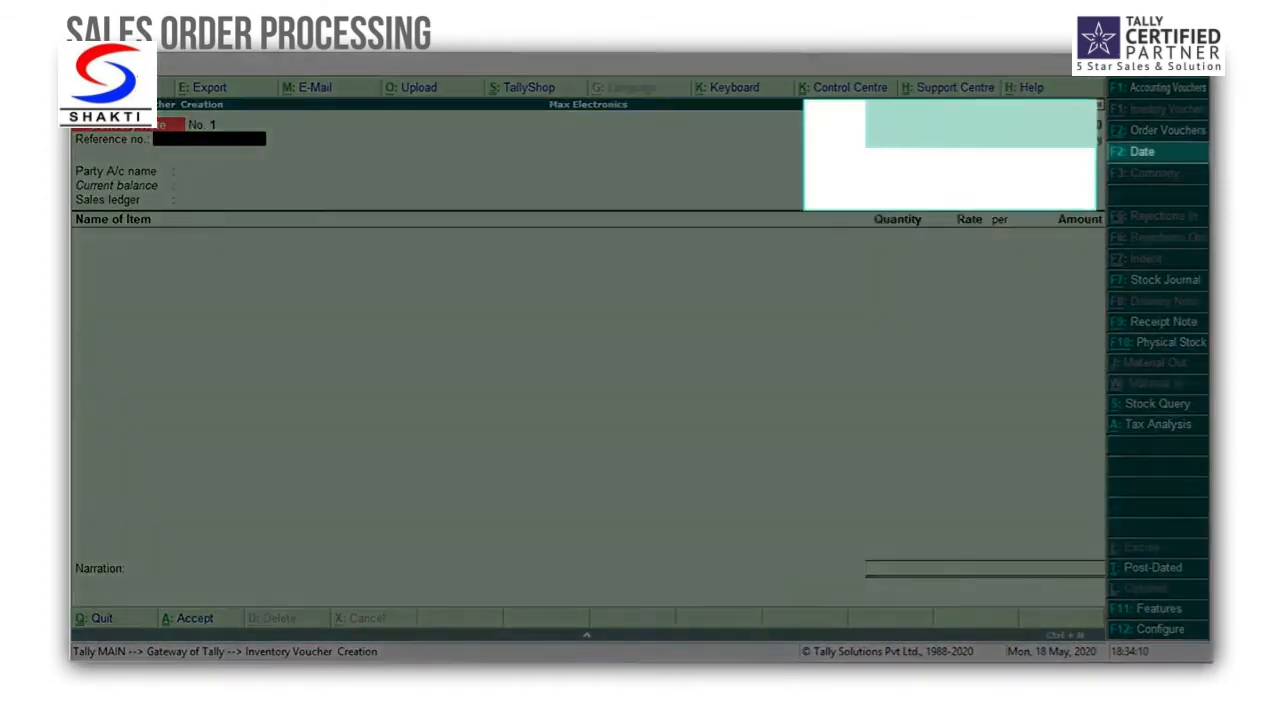
{"action": "key", "text": "F2"}
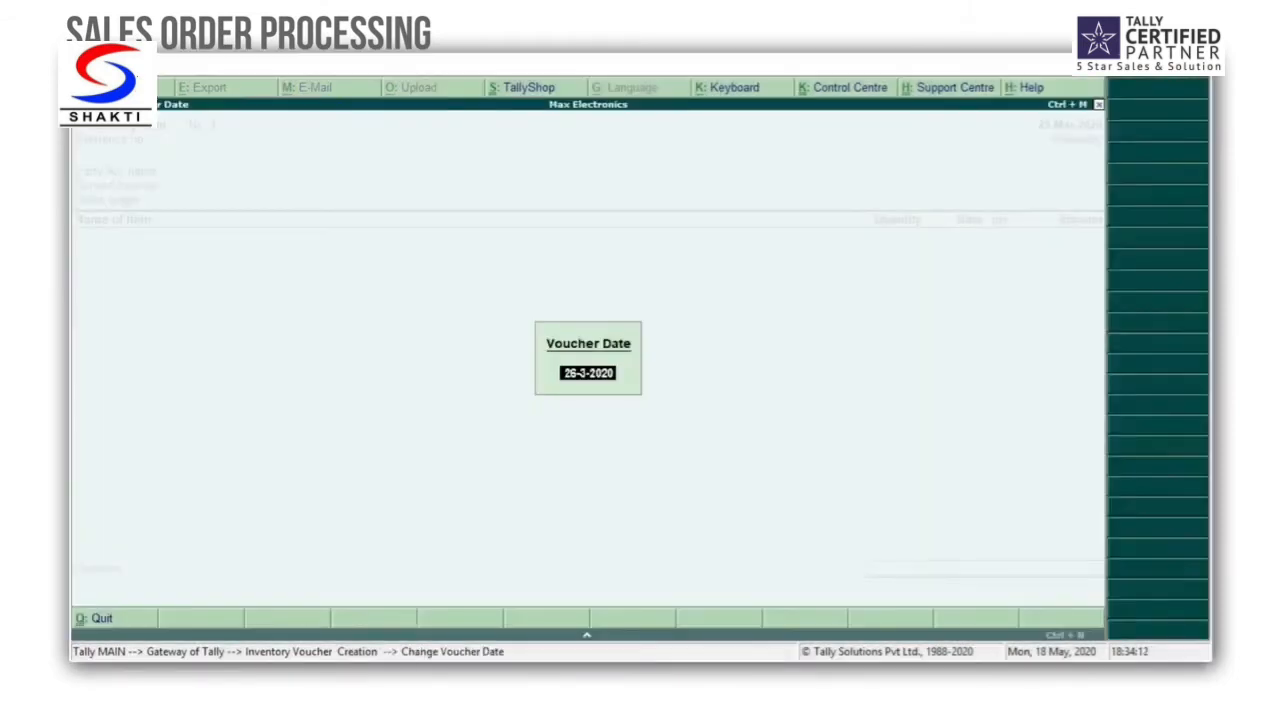
{"action": "key", "text": "Return"}
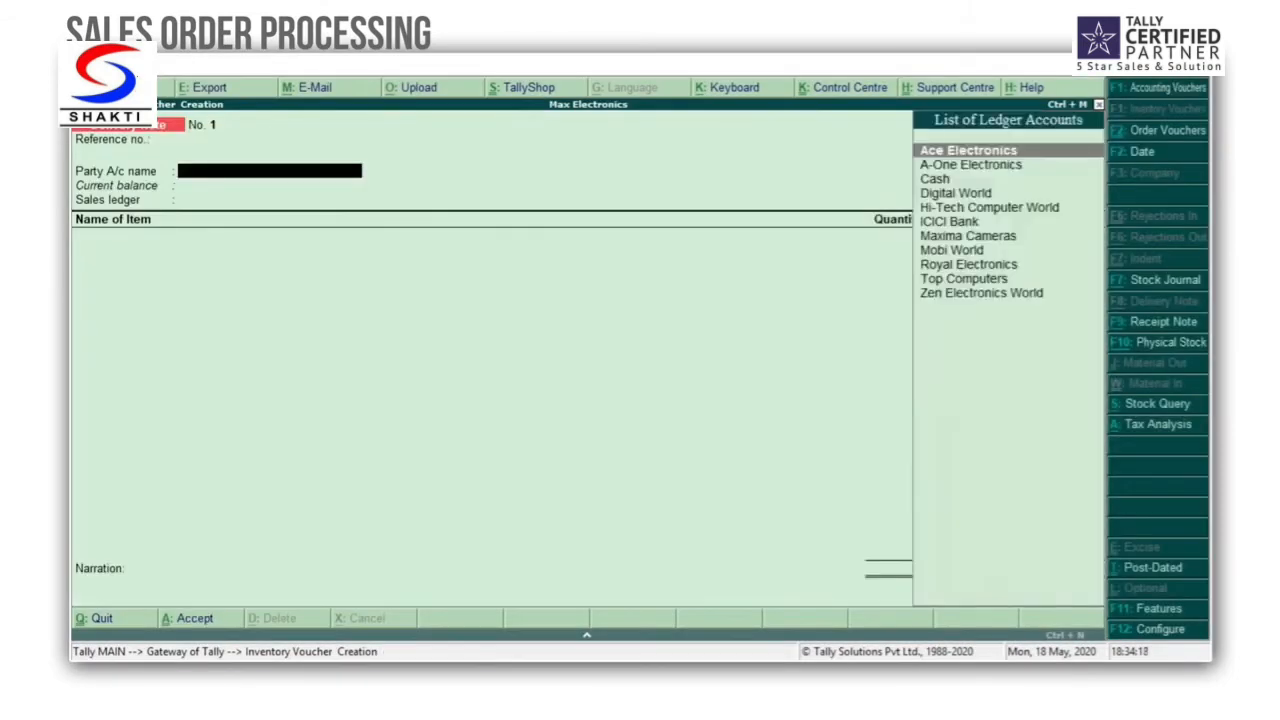
Step: Select Hi-Tech Computer World as the party, link sales order 1 of 25-Mar-2020, and accept the party details
{"action": "key", "text": "Down"}
{"action": "key", "text": "Down"}
{"action": "key", "text": "Down"}
{"action": "key", "text": "Down"}
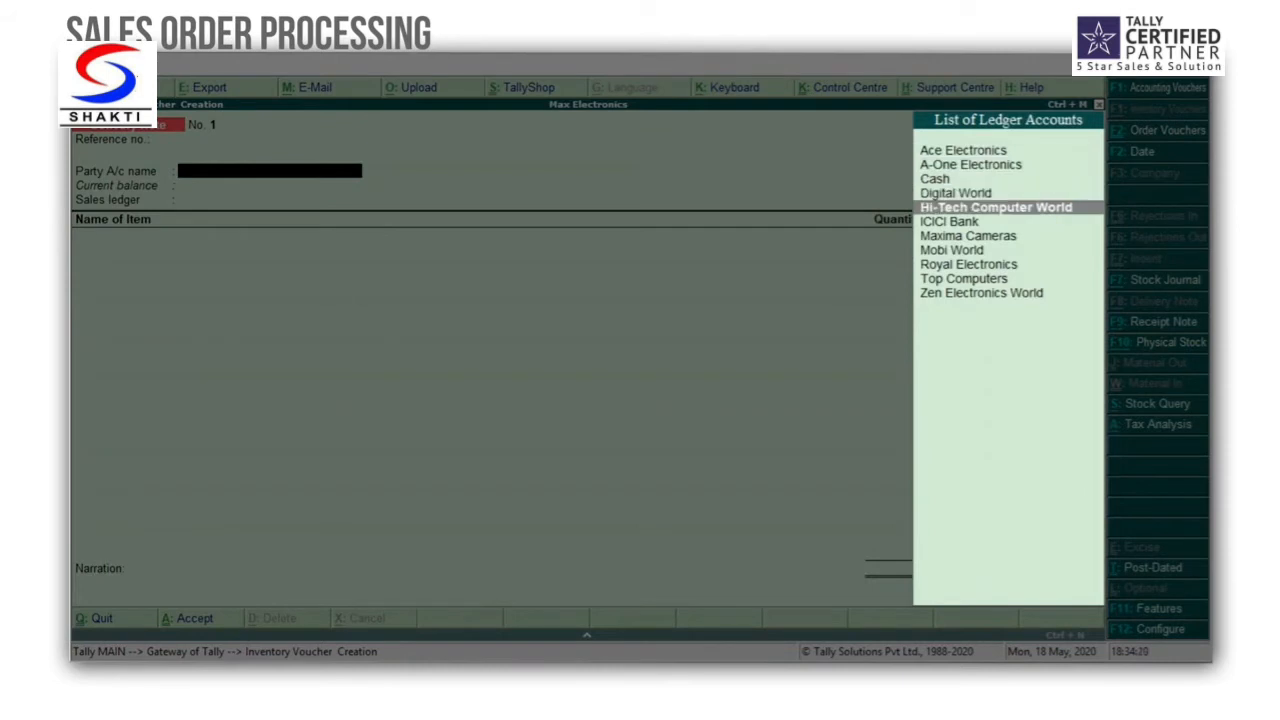
{"action": "key", "text": "Return"}
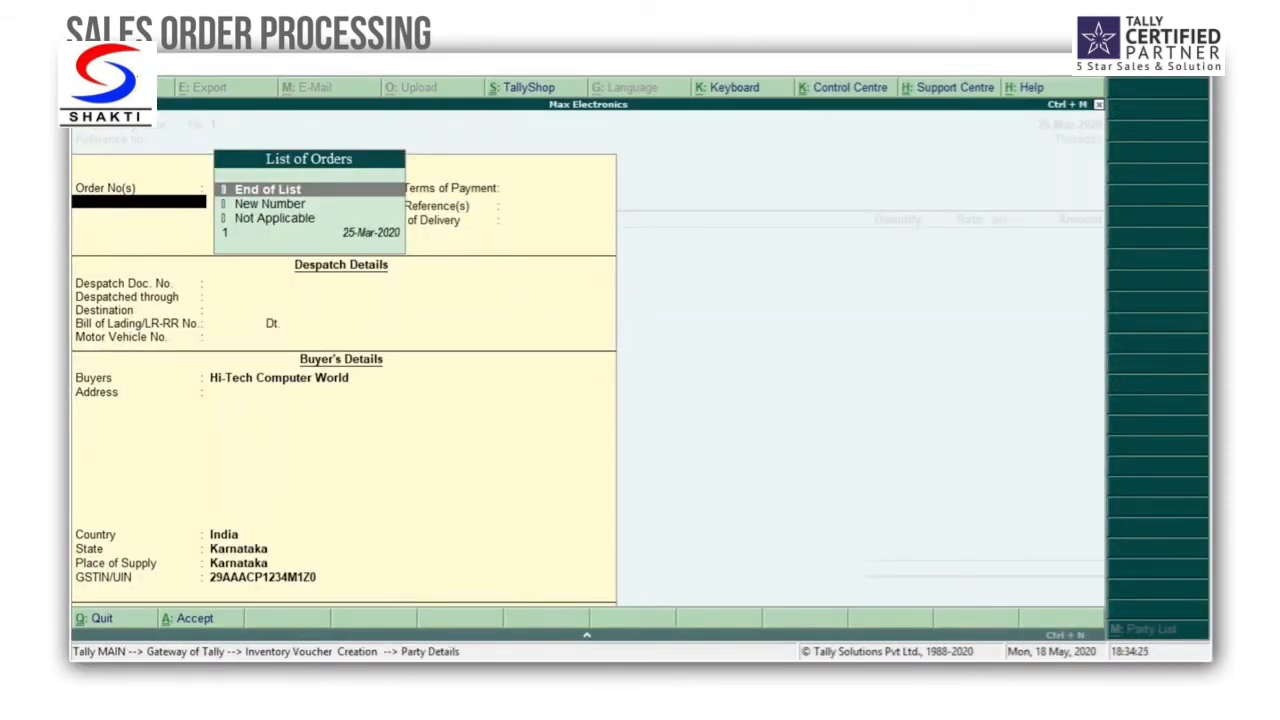
{"action": "key", "text": "Down"}
{"action": "key", "text": "Down"}
{"action": "key", "text": "Down"}
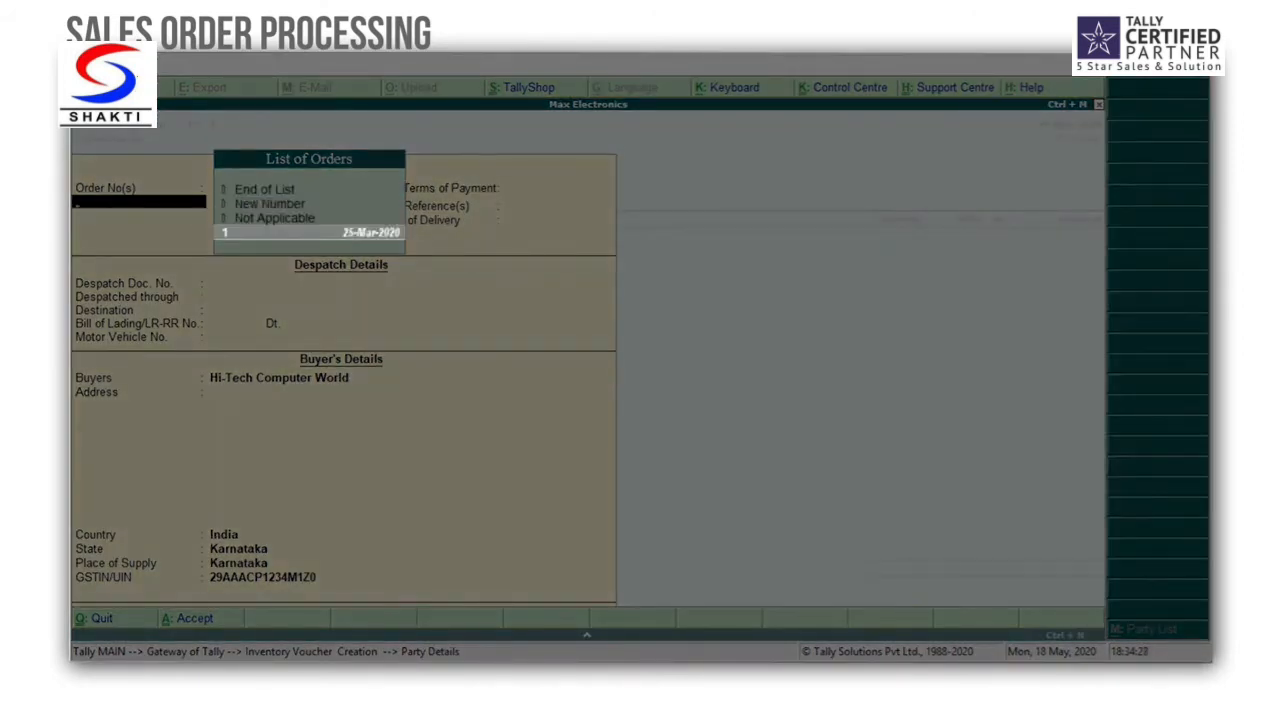
{"action": "key", "text": "Return"}
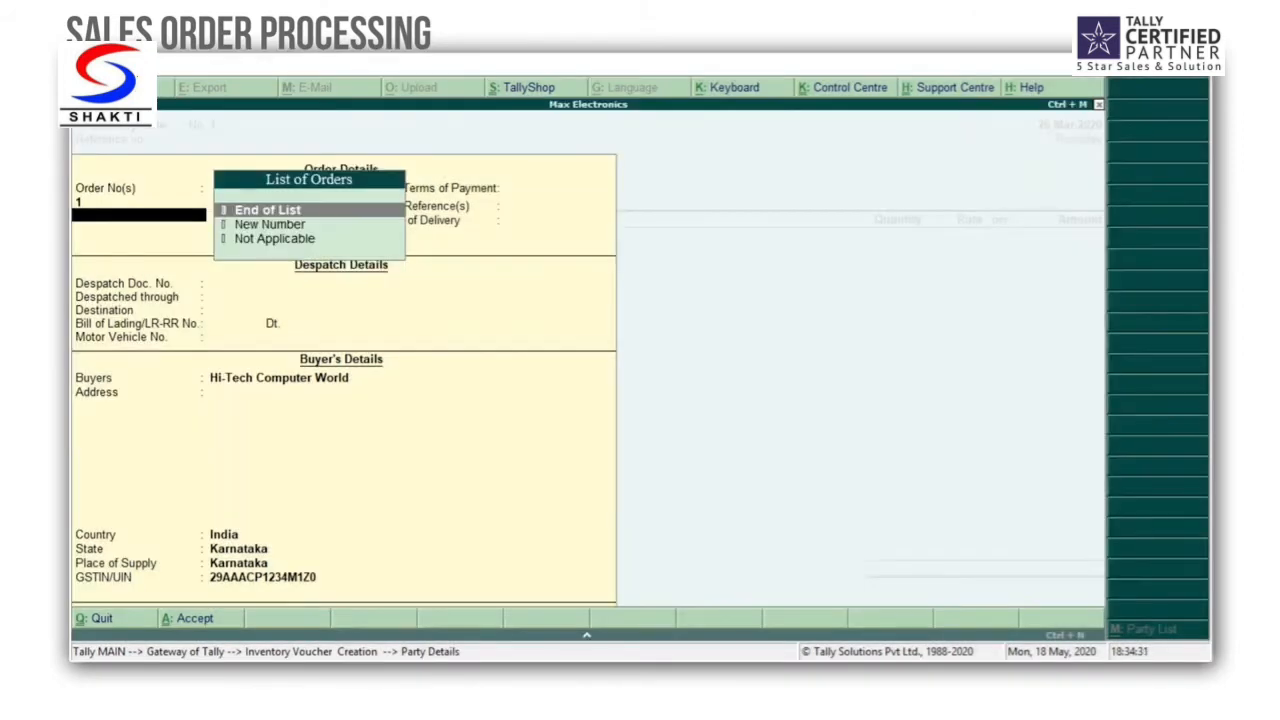
{"action": "key", "text": "Return"}
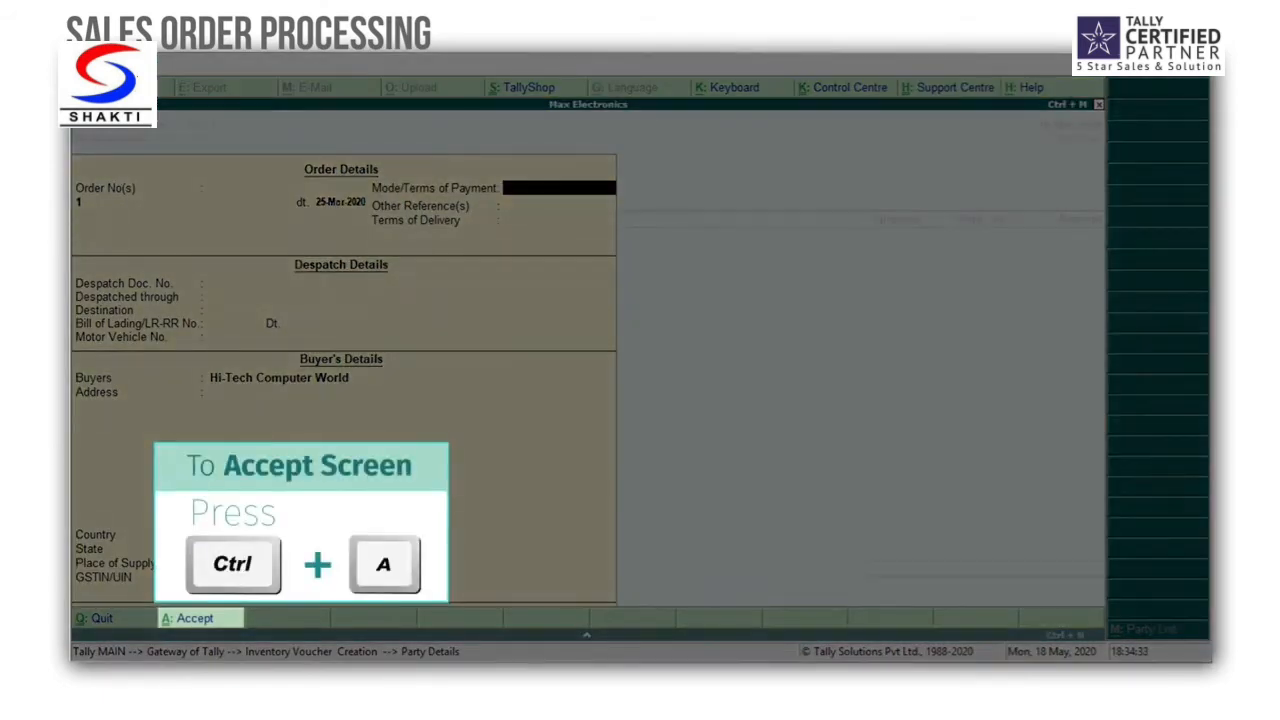
{"action": "key", "text": "ctrl+a"}
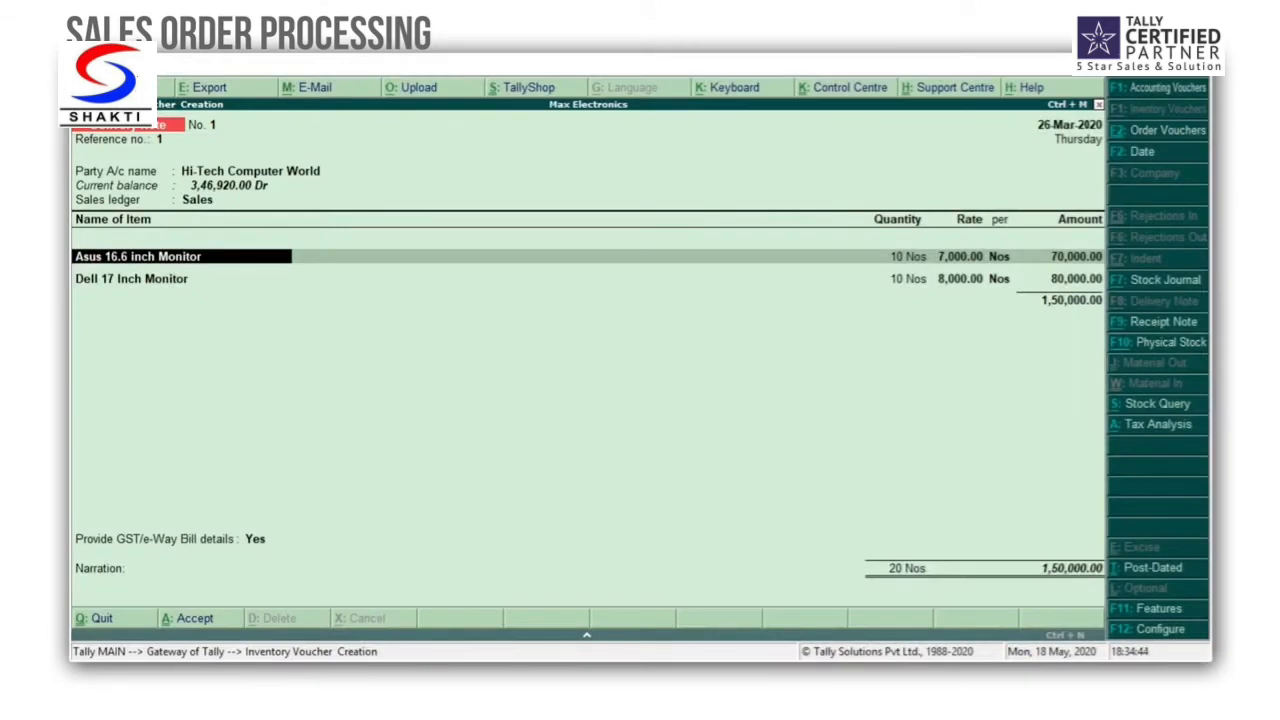
Step: Allocate 5 Nos of the Asus 16.6 inch Monitor to tracking number 1 and order 1 at the prefilled rate
{"action": "key", "text": "Return"}
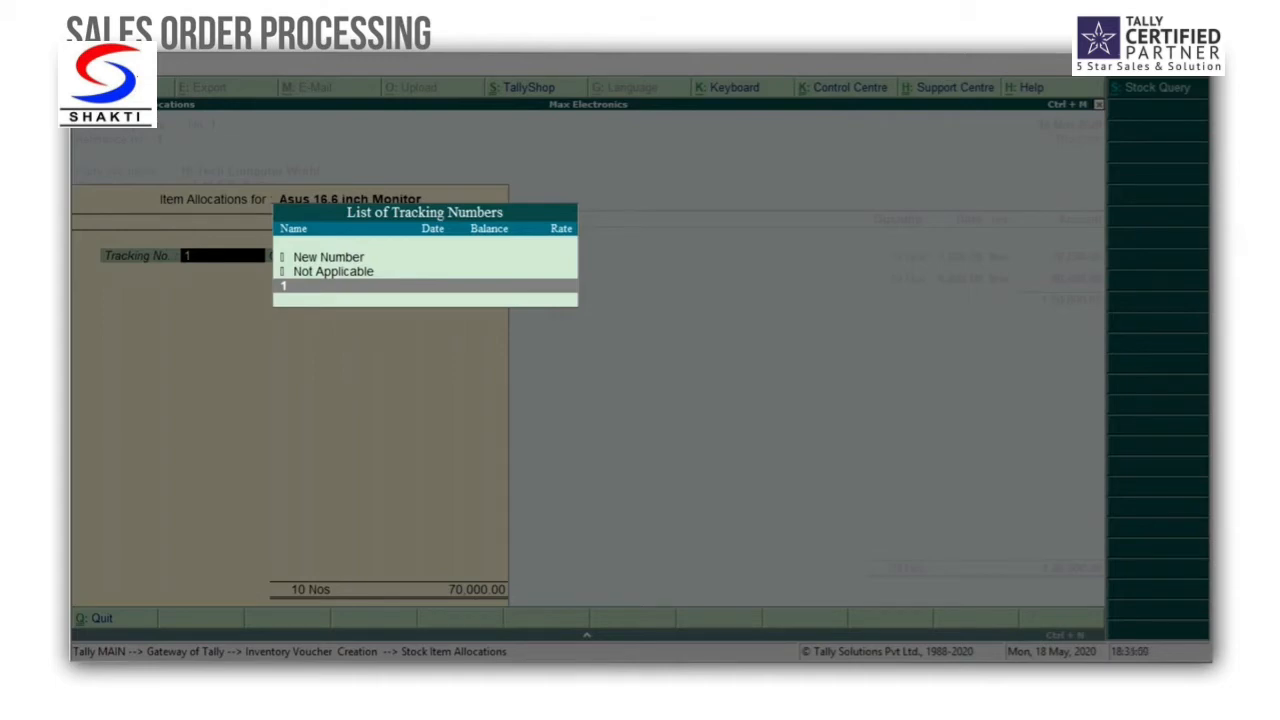
{"action": "key", "text": "Return"}
{"action": "key", "text": "Return"}
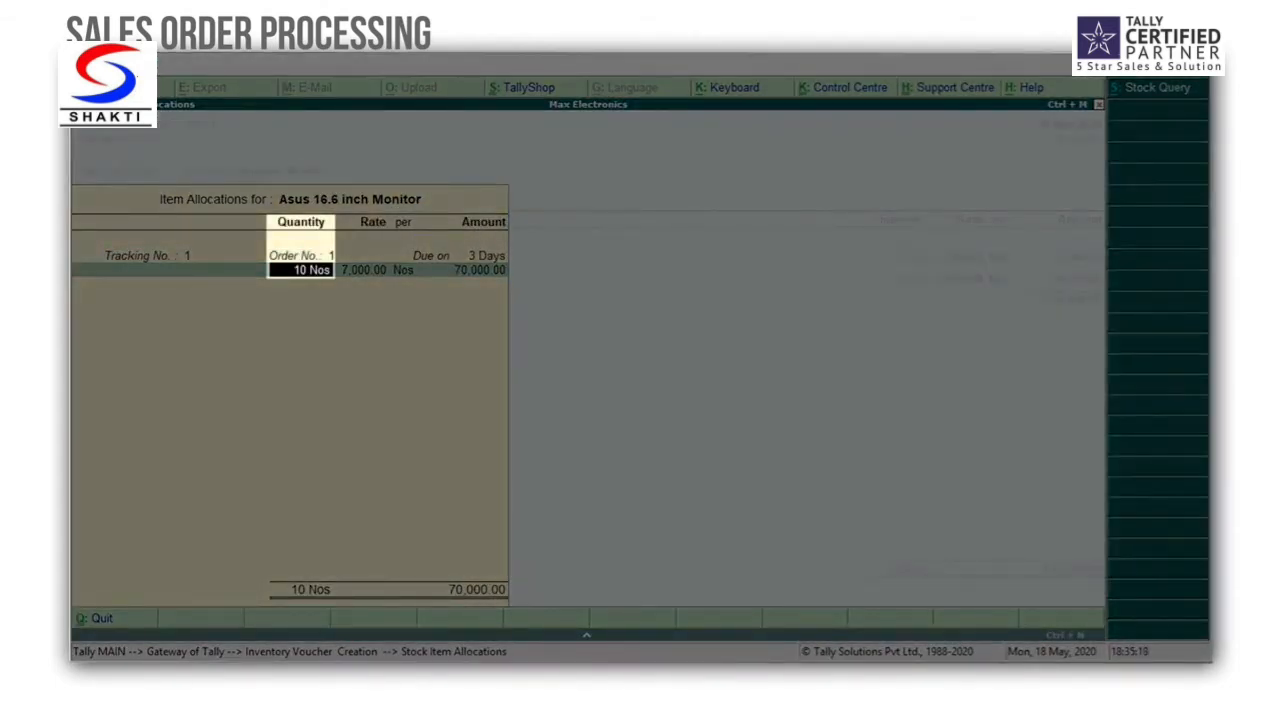
{"action": "type", "text": "5"}
{"action": "key", "text": "Return"}
{"action": "key", "text": "Return"}
{"action": "key", "text": "Return"}
{"action": "key", "text": "Return"}
{"action": "key", "text": "Return"}
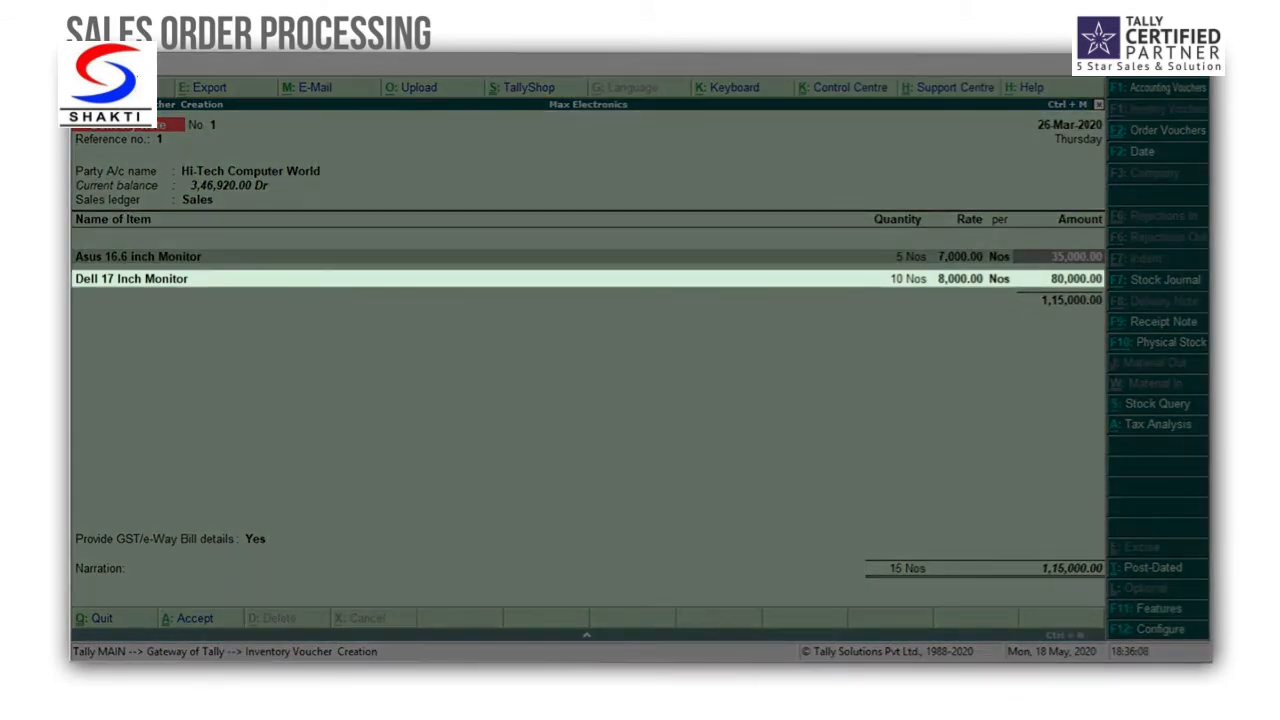
Step: Allocate 5 Nos of the Dell 17 Inch Monitor to tracking number 1 and order 1, keeping the prefilled rate
{"action": "key", "text": "Return"}
{"action": "key", "text": "Return"}
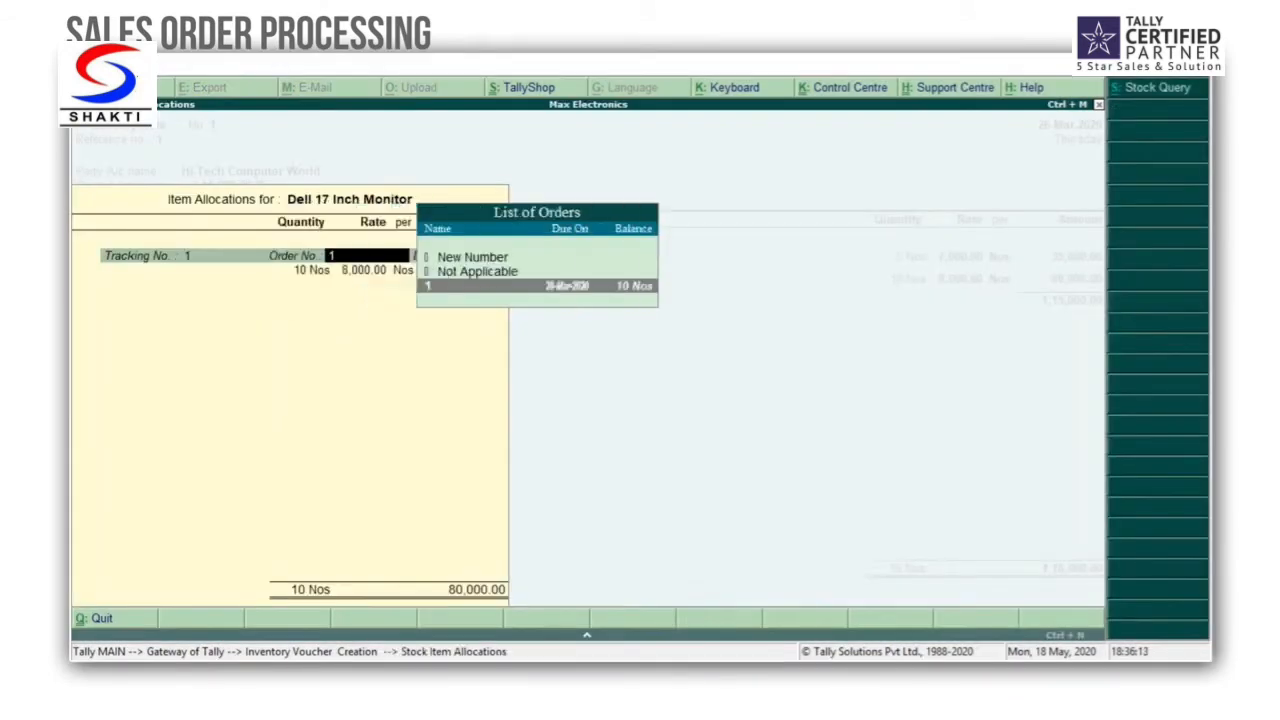
{"action": "key", "text": "Return"}
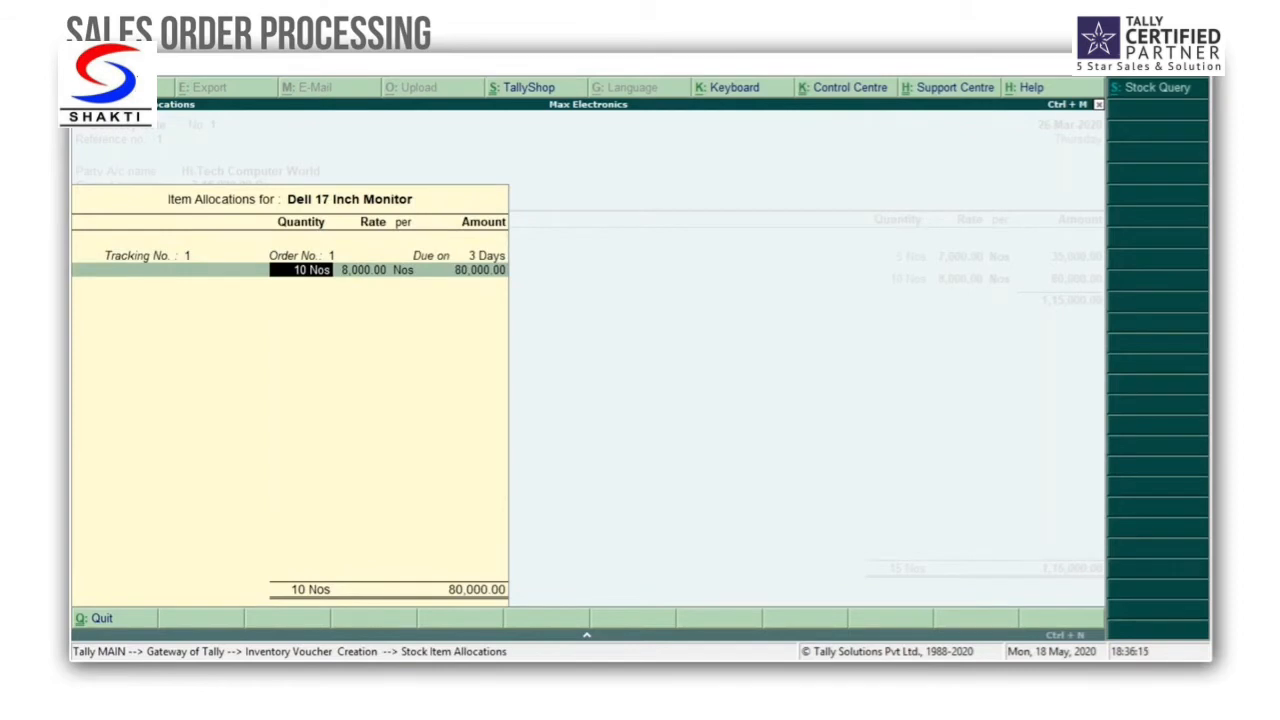
{"action": "type", "text": "5"}
{"action": "key", "text": "Return"}
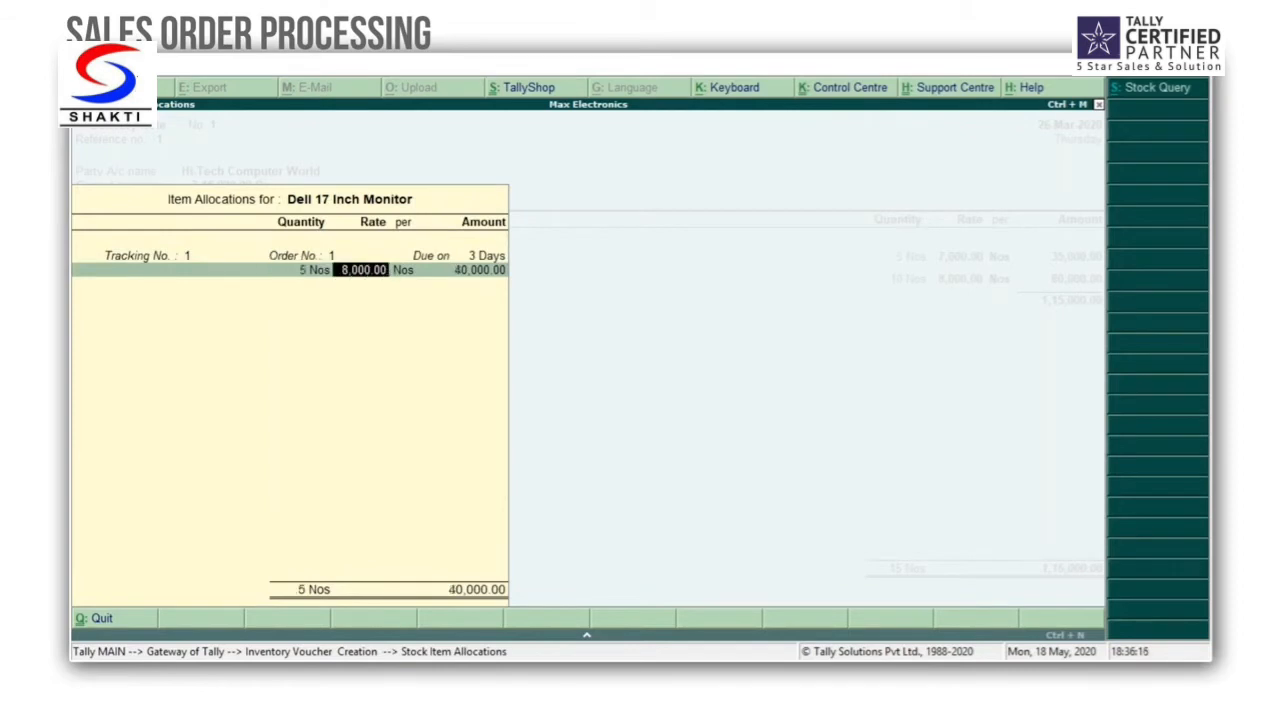
{"action": "key", "text": "Return"}
{"action": "key", "text": "Return"}
Step: End the item list, save the delivery note without a narration, and quit inventory voucher creation
{"action": "key", "text": "Return"}
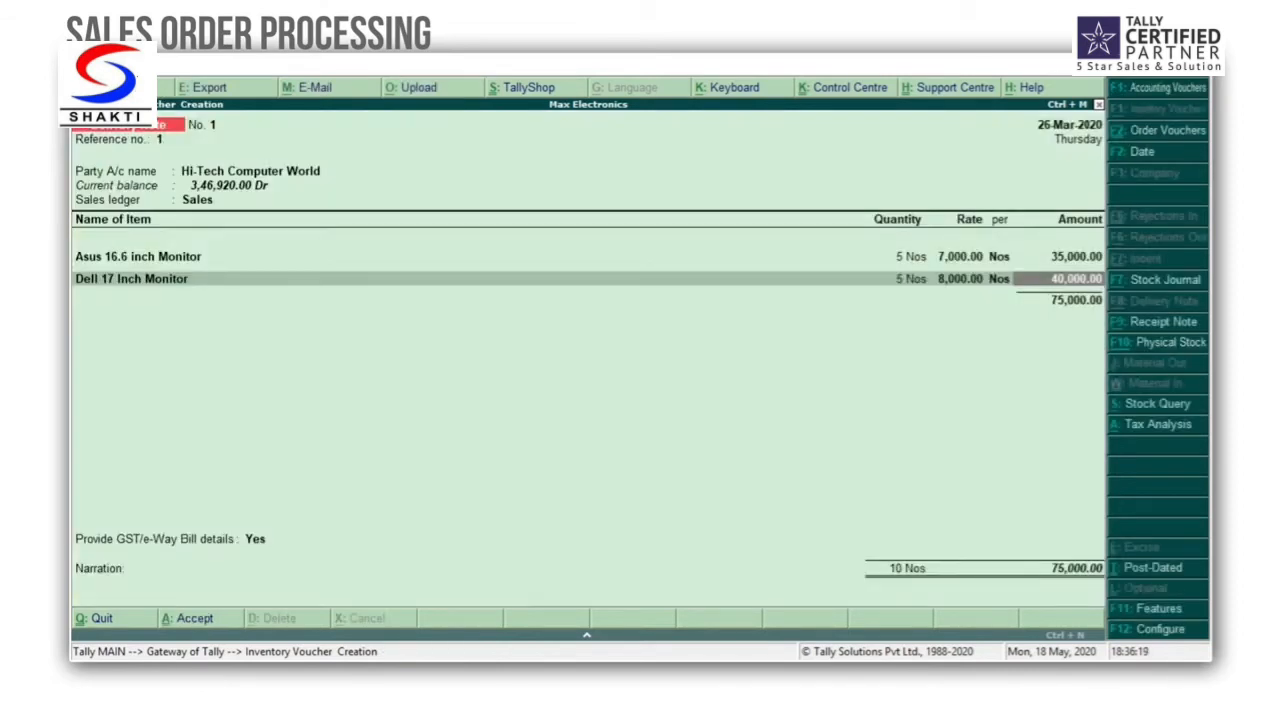
{"action": "key", "text": "Return"}
{"action": "key", "text": "Return"}
{"action": "key", "text": "Return"}
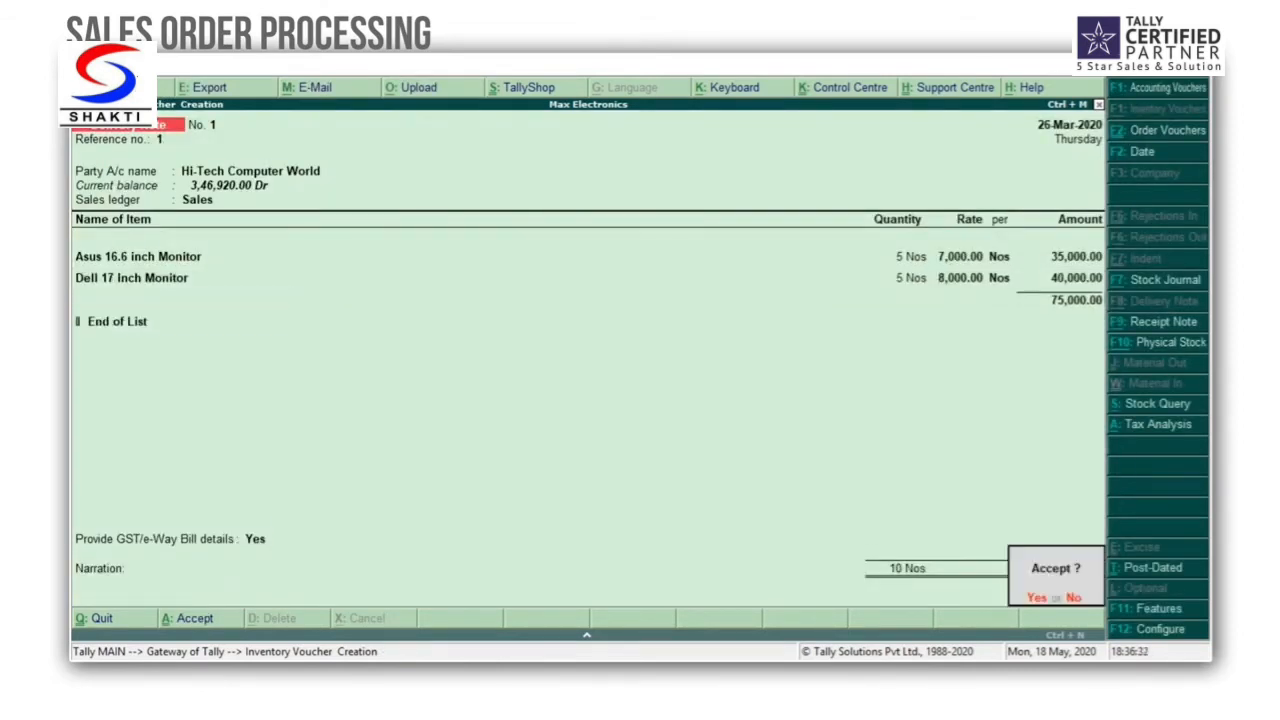
{"action": "key", "text": "Return"}
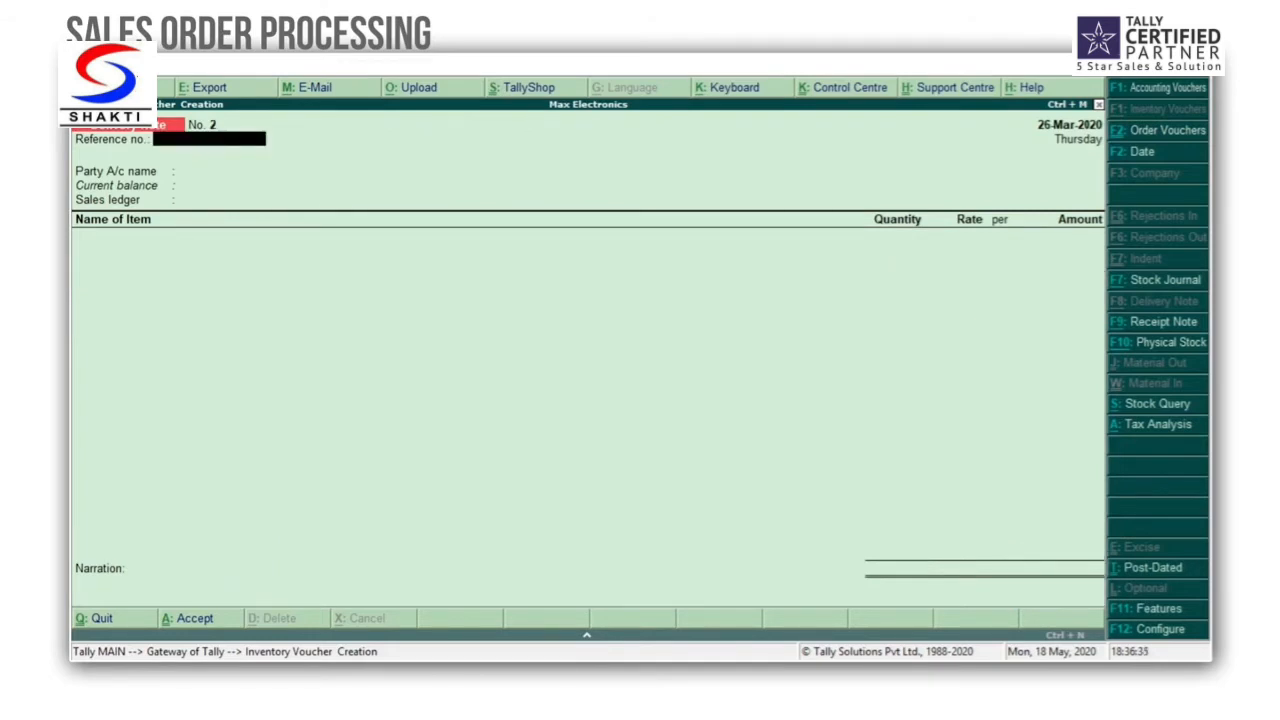
{"action": "key", "text": "Escape"}
{"action": "key", "text": "Return"}
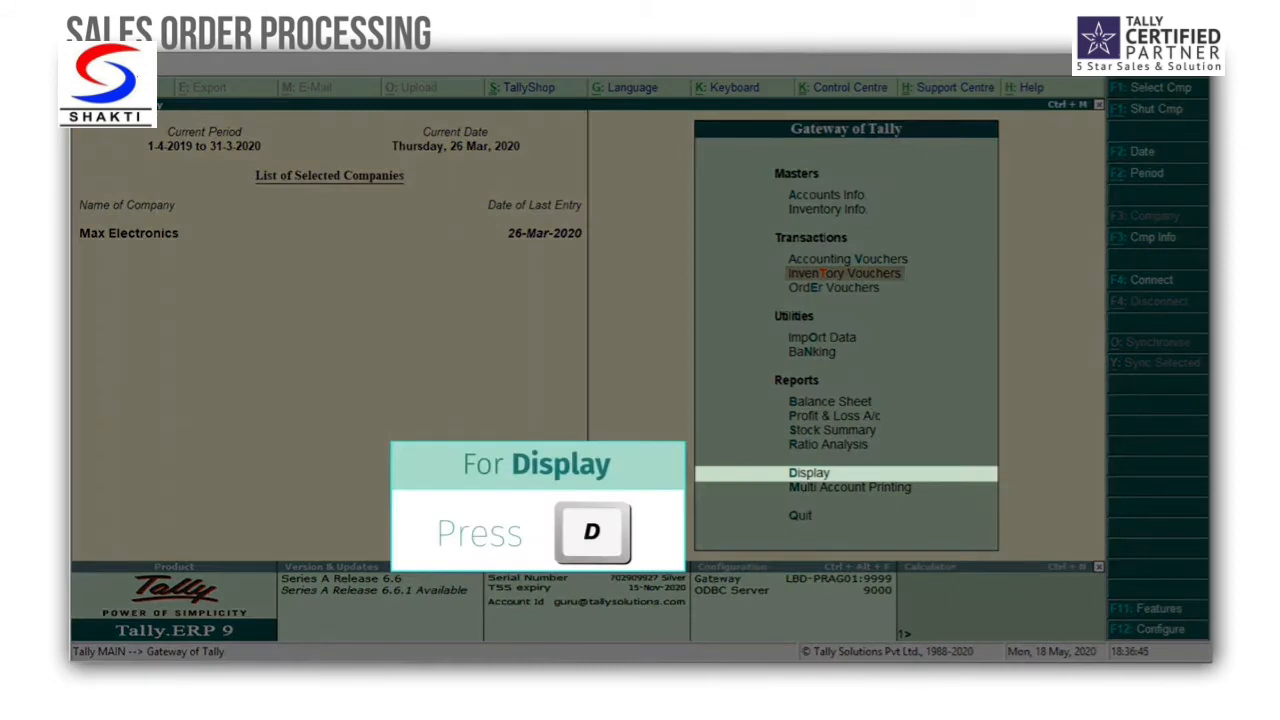
Step: Review the Sales Bills Pending report for goods delivered but not billed, and return to the Gateway of Tally
{"action": "key", "text": "d"}
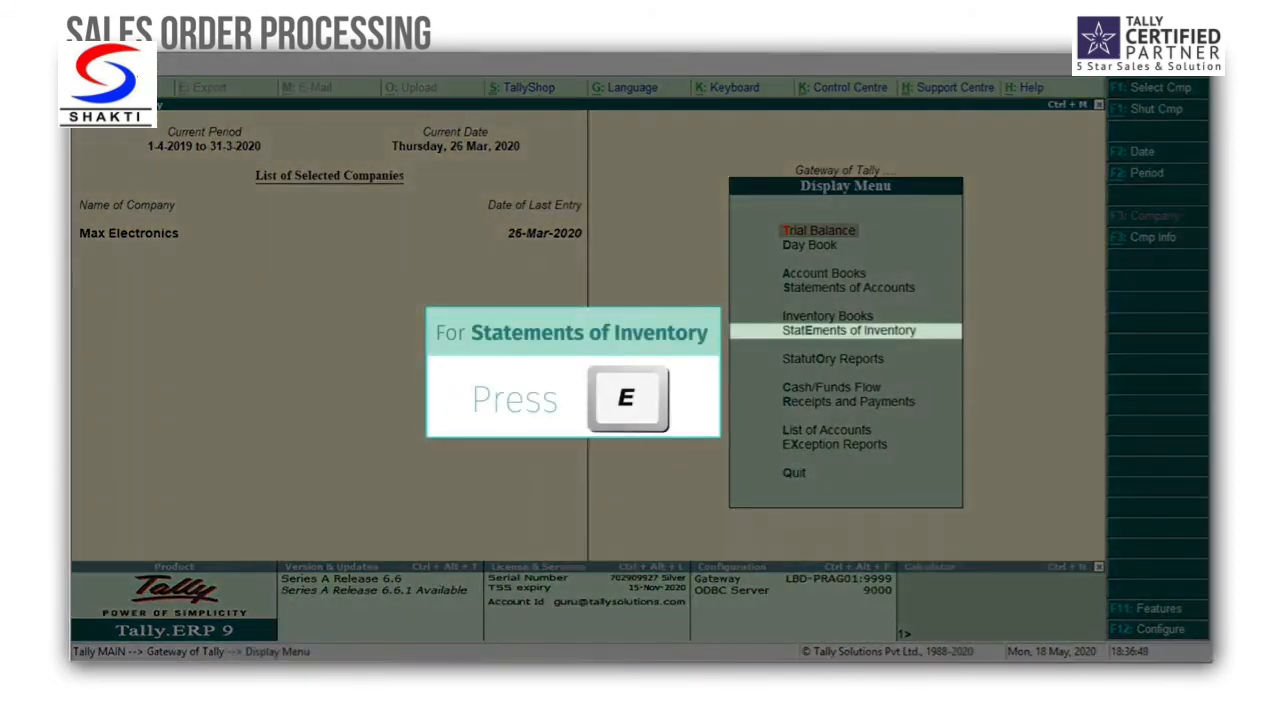
{"action": "key", "text": "e"}
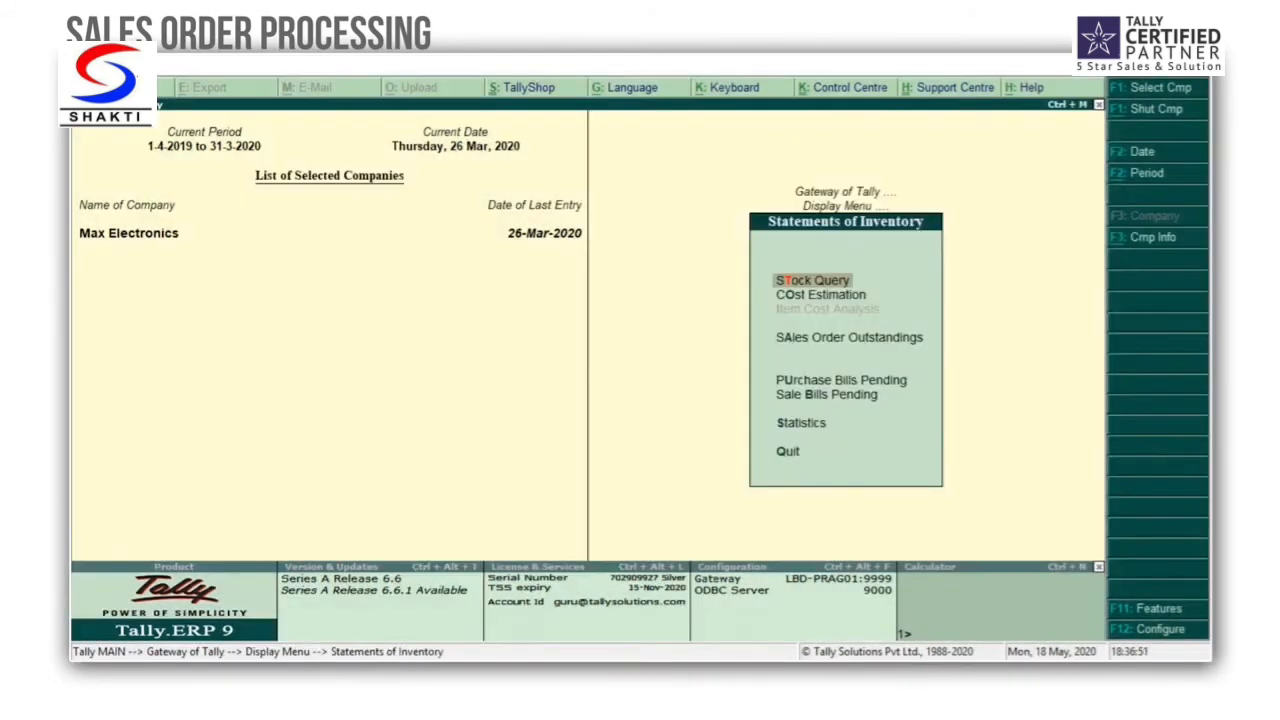
{"action": "key", "text": "Down"}
{"action": "key", "text": "Down"}
{"action": "key", "text": "Down"}
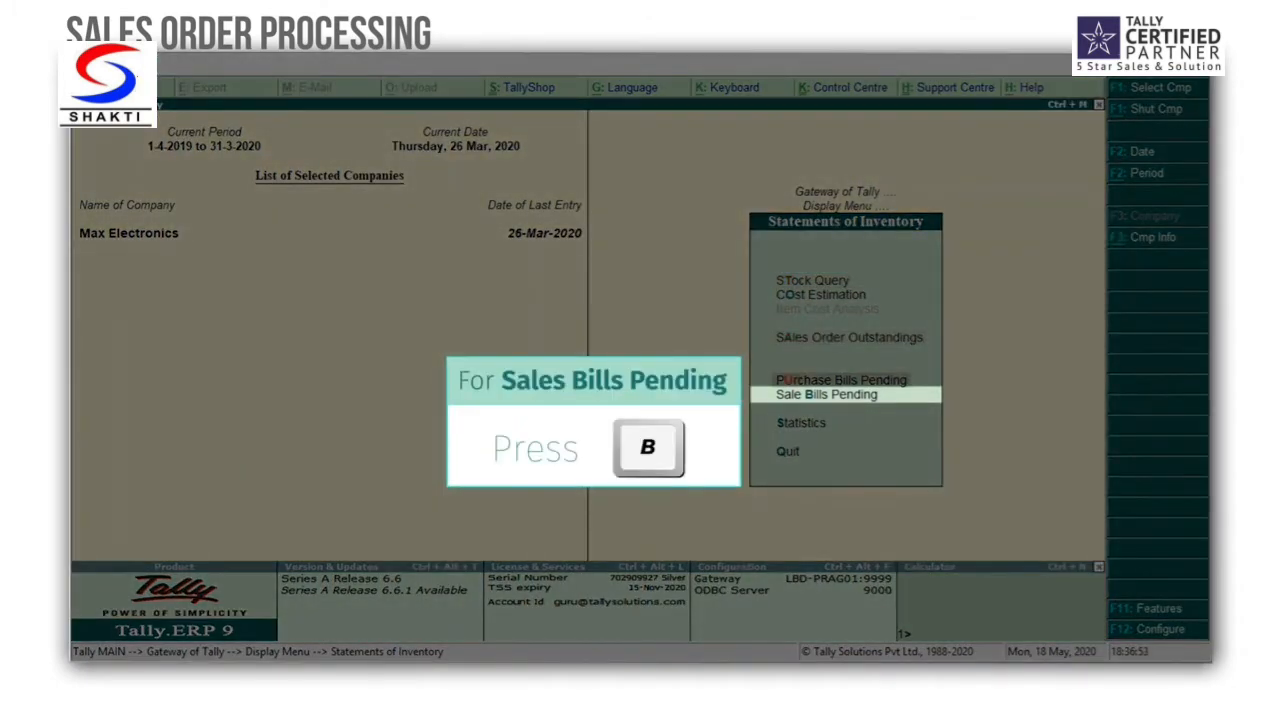
{"action": "key", "text": "b"}
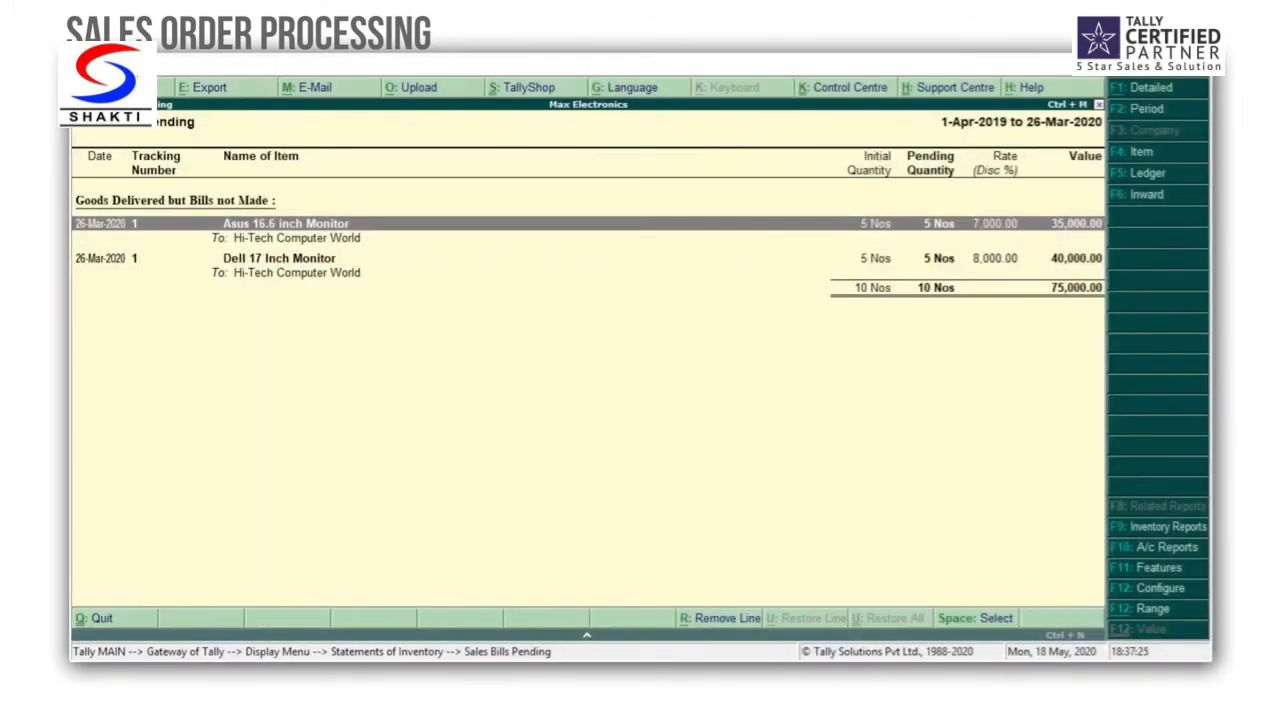
{"action": "key", "text": "Escape"}
{"action": "key", "text": "Escape"}
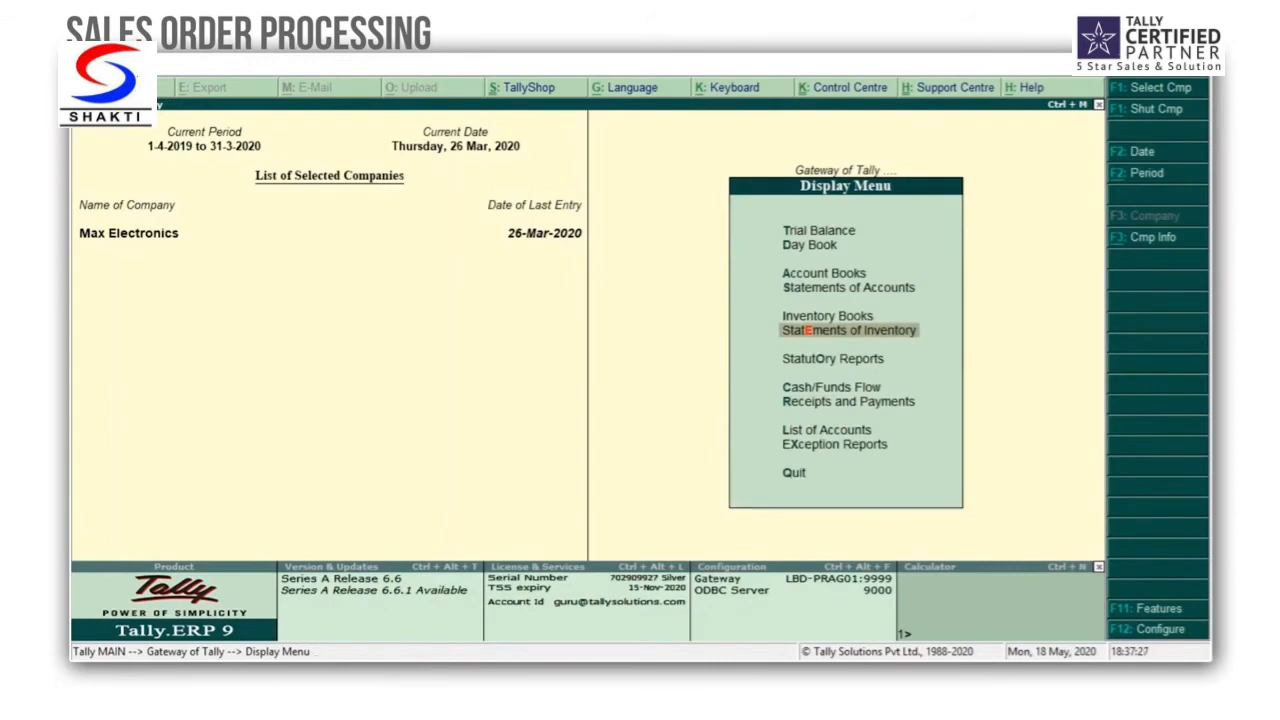
{"action": "key", "text": "Escape"}
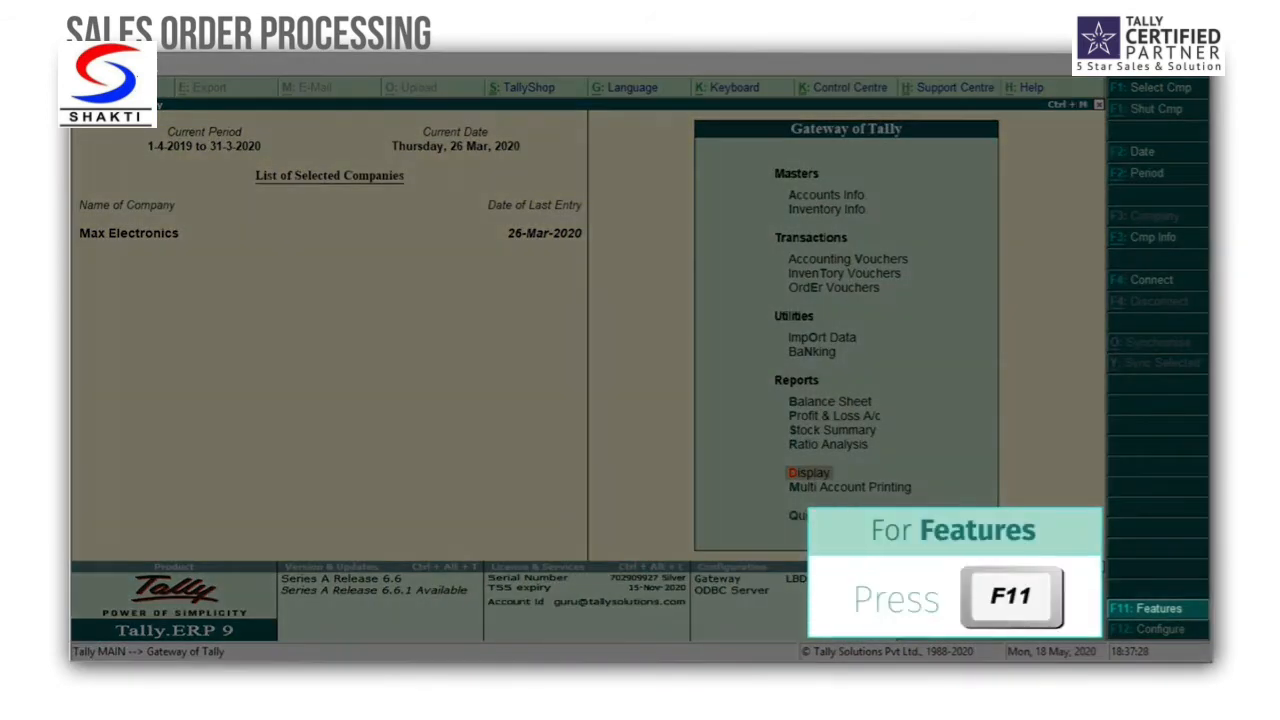
Step: Enable the use of rejection inward and outward notes in the company's inventory features, save, and return to the Gateway of Tally
{"action": "key", "text": "F11"}
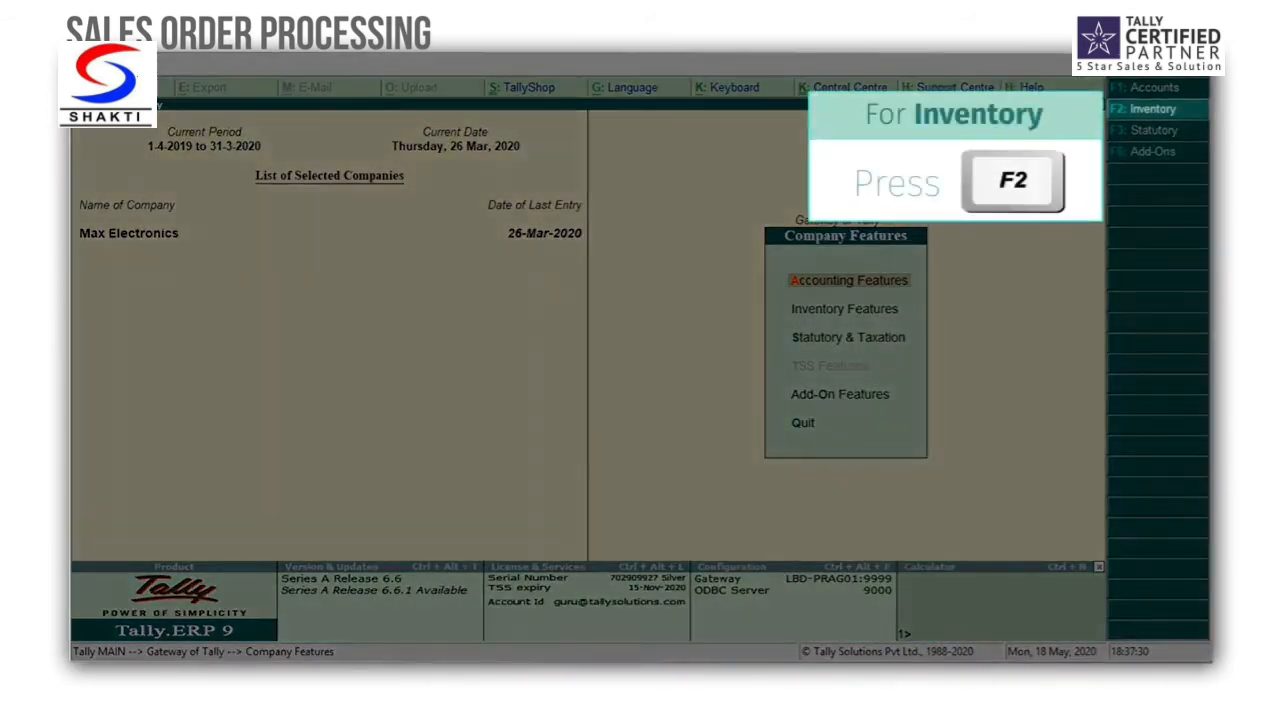
{"action": "key", "text": "F2"}
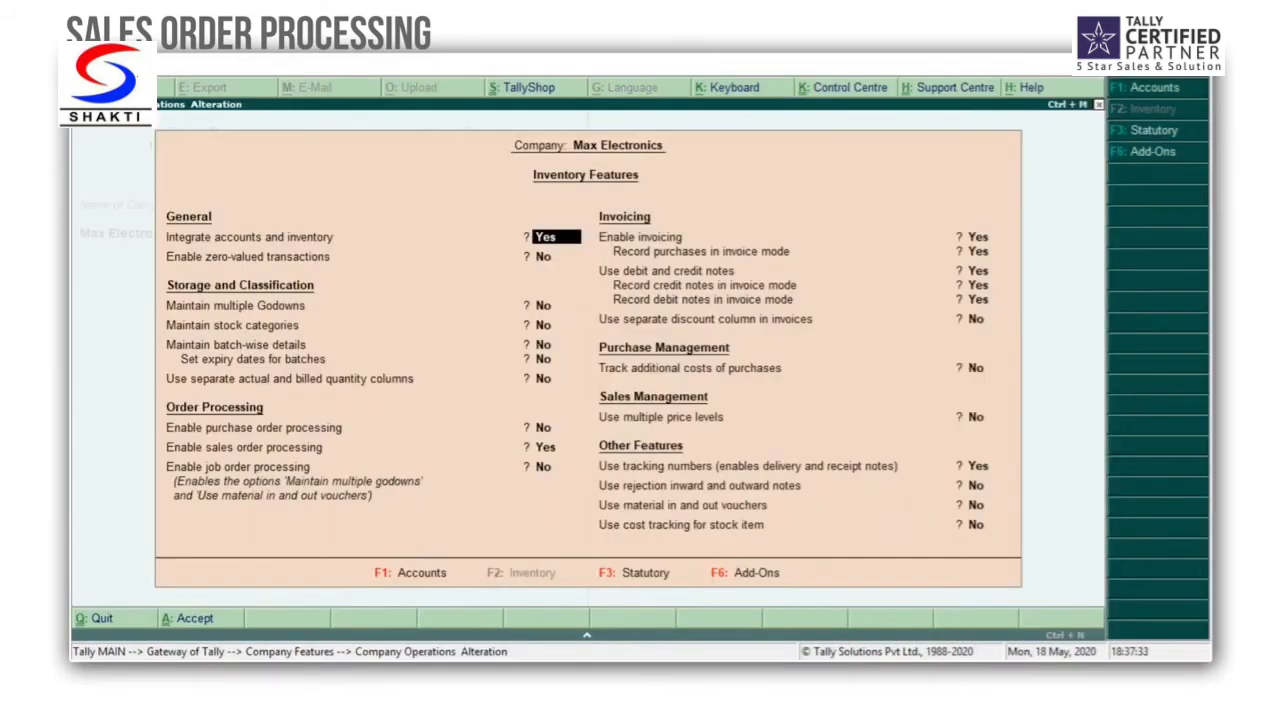
{"action": "key", "text": "Down"}
{"action": "key", "text": "Down"}
{"action": "key", "text": "Down"}
{"action": "key", "text": "Down"}
{"action": "key", "text": "Down"}
{"action": "key", "text": "Down"}
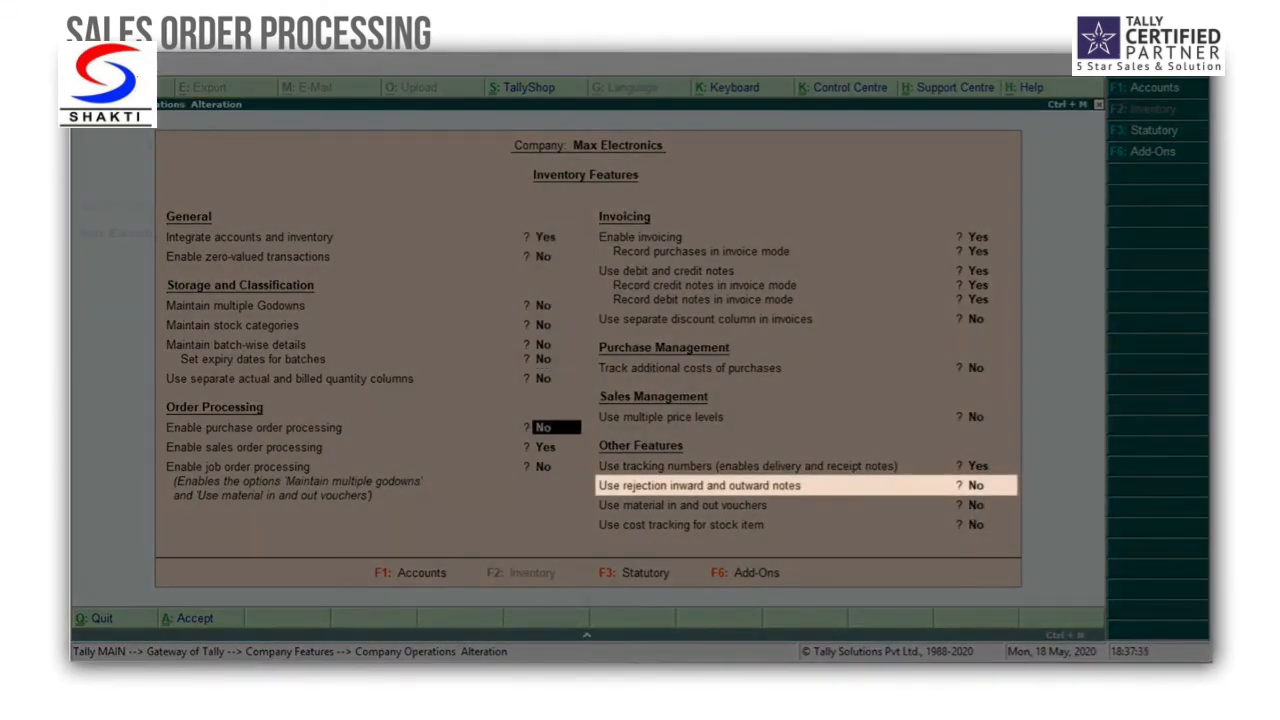
{"action": "key", "text": "Down"}
{"action": "key", "text": "Down"}
{"action": "key", "text": "Down"}
{"action": "key", "text": "Down"}
{"action": "key", "text": "Down"}
{"action": "key", "text": "Down"}
{"action": "key", "text": "Down"}
{"action": "key", "text": "Down"}
{"action": "key", "text": "Down"}
{"action": "key", "text": "Down"}
{"action": "key", "text": "Down"}
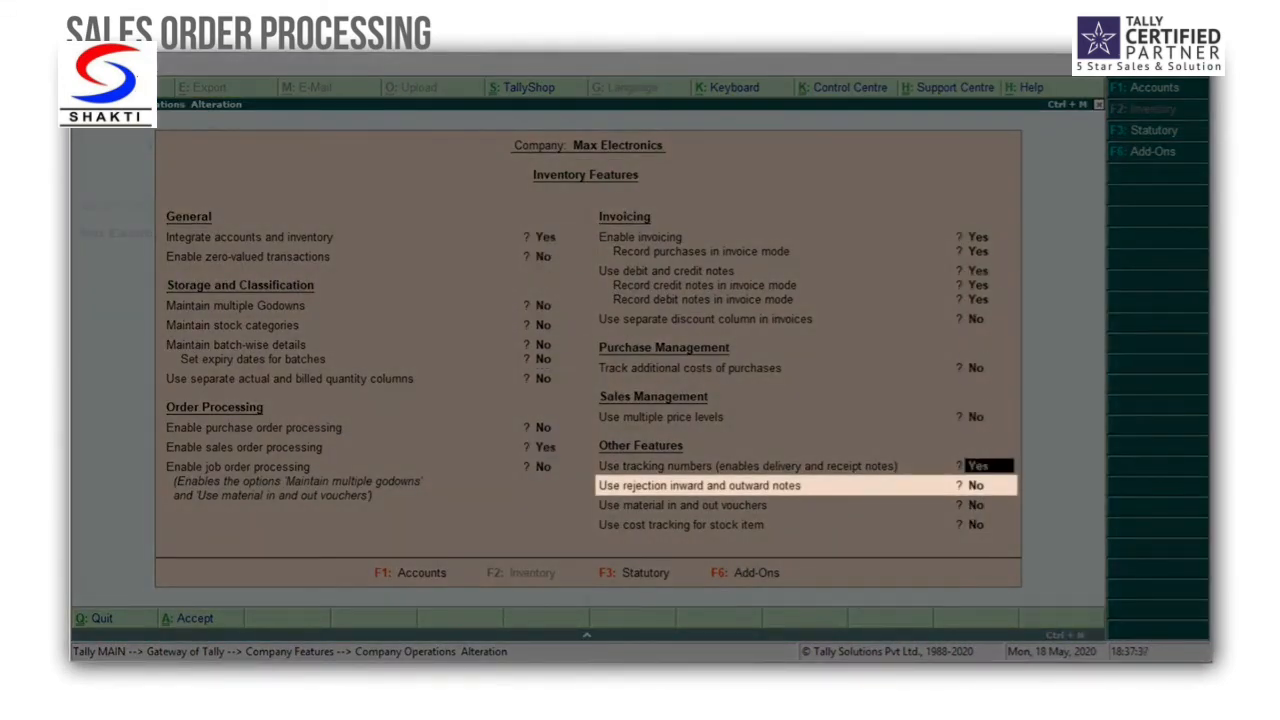
{"action": "key", "text": "Down"}
{"action": "key", "text": "y"}
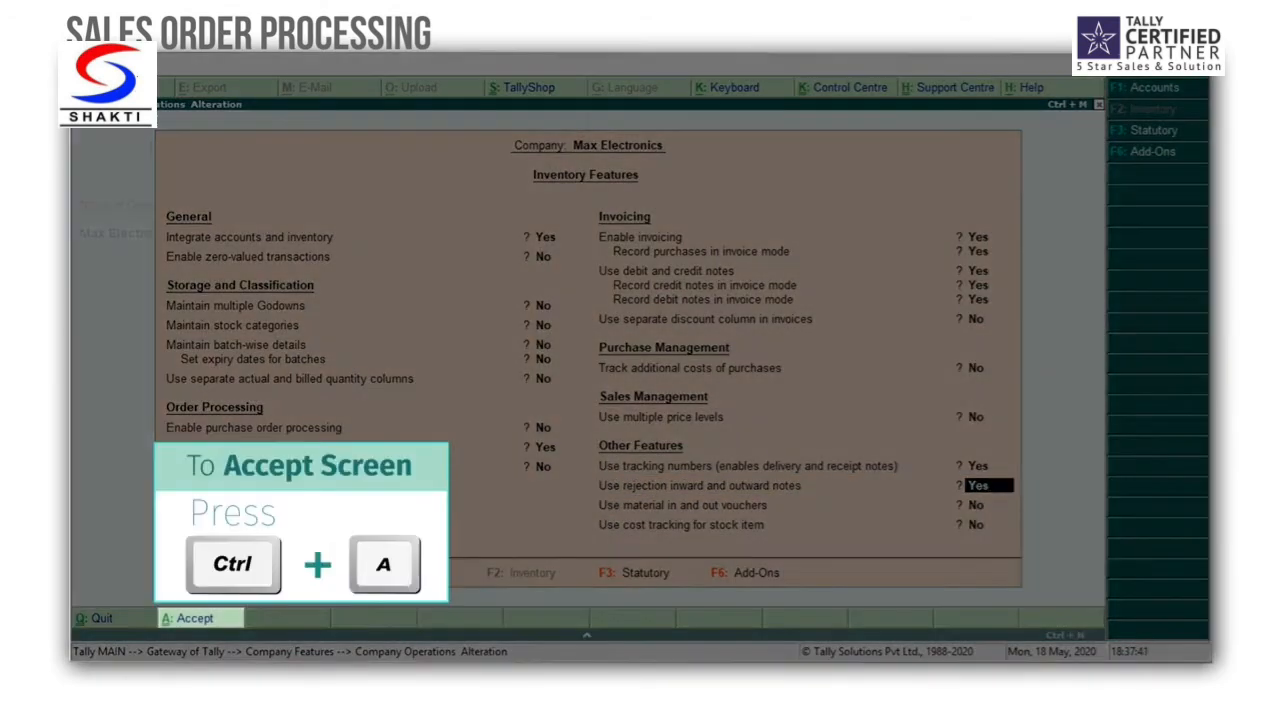
{"action": "key", "text": "ctrl+a"}
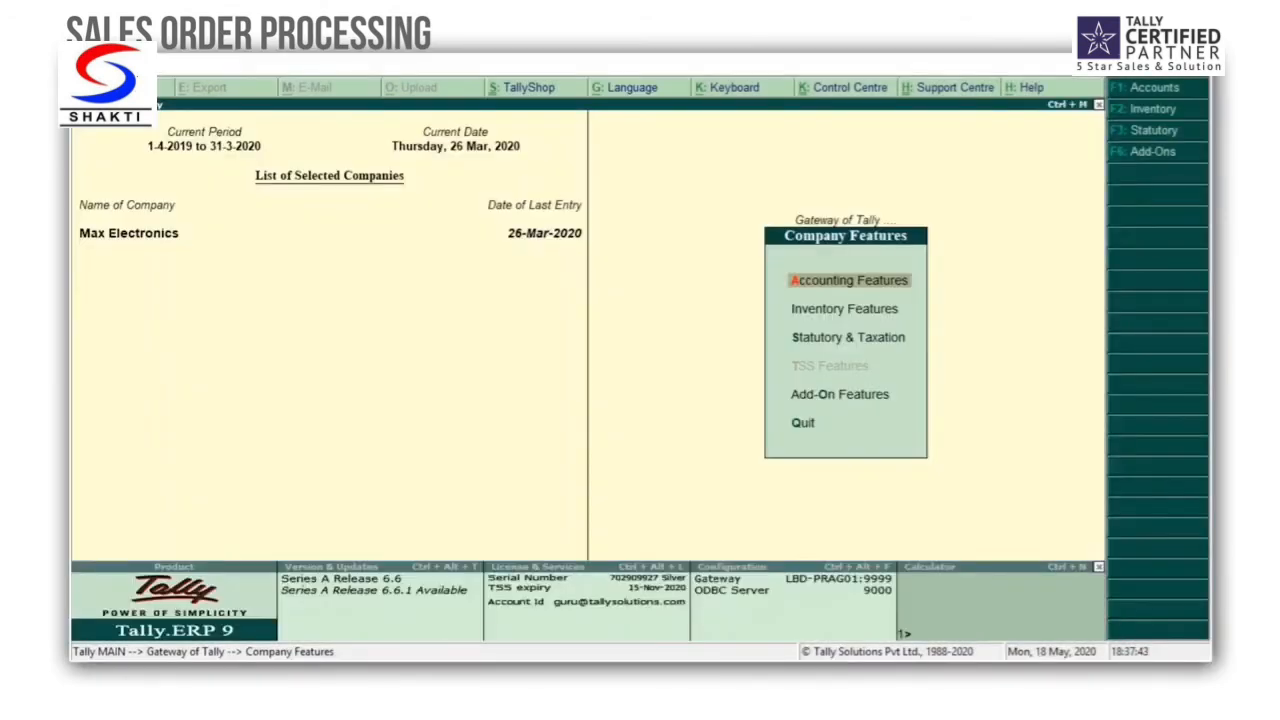
{"action": "key", "text": "Escape"}
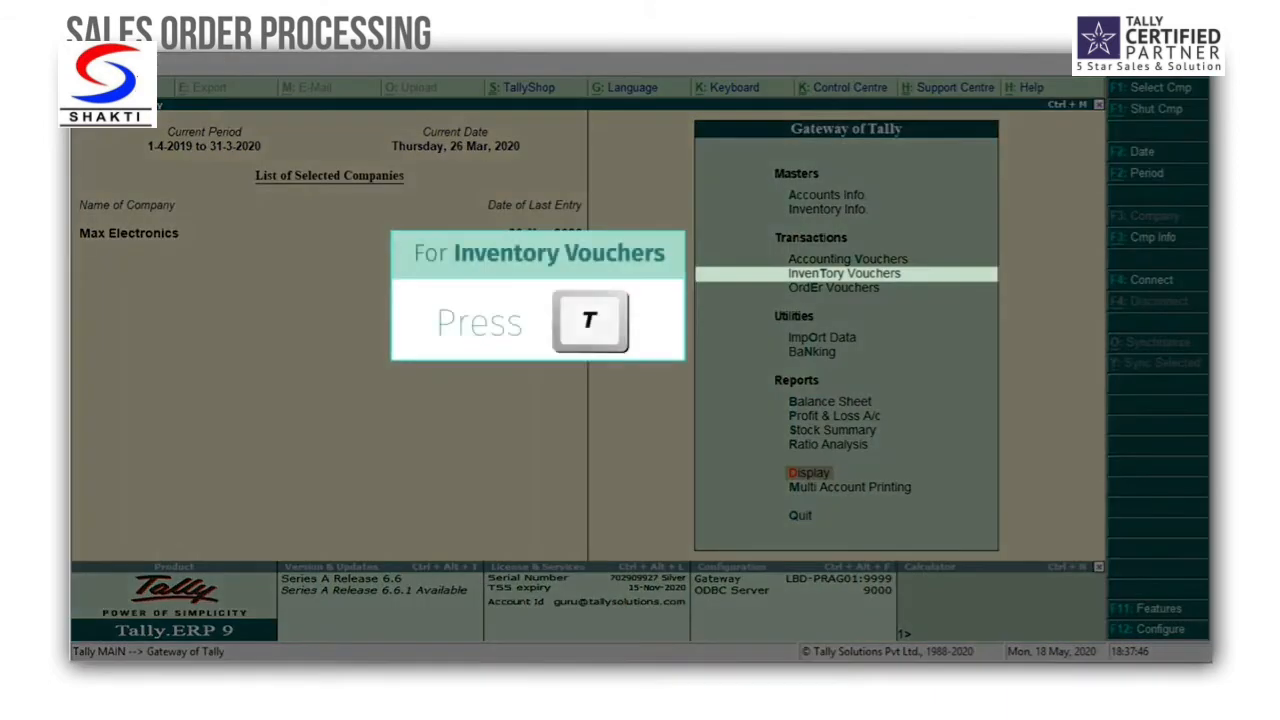
Step: Start a Rejections In voucher dated 27-3-2020 for the ledger account Hi-Tech Computer World, keeping the prefilled customer details
{"action": "key", "text": "t"}
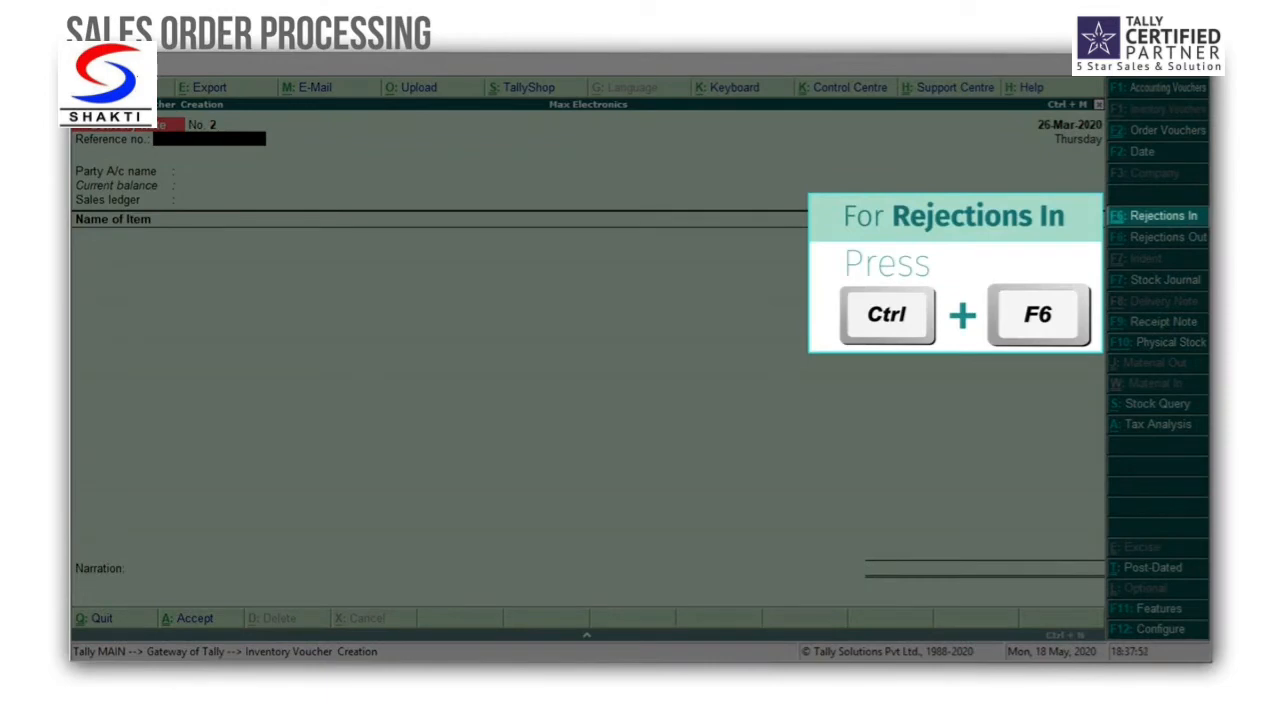
{"action": "key", "text": "ctrl+F6"}
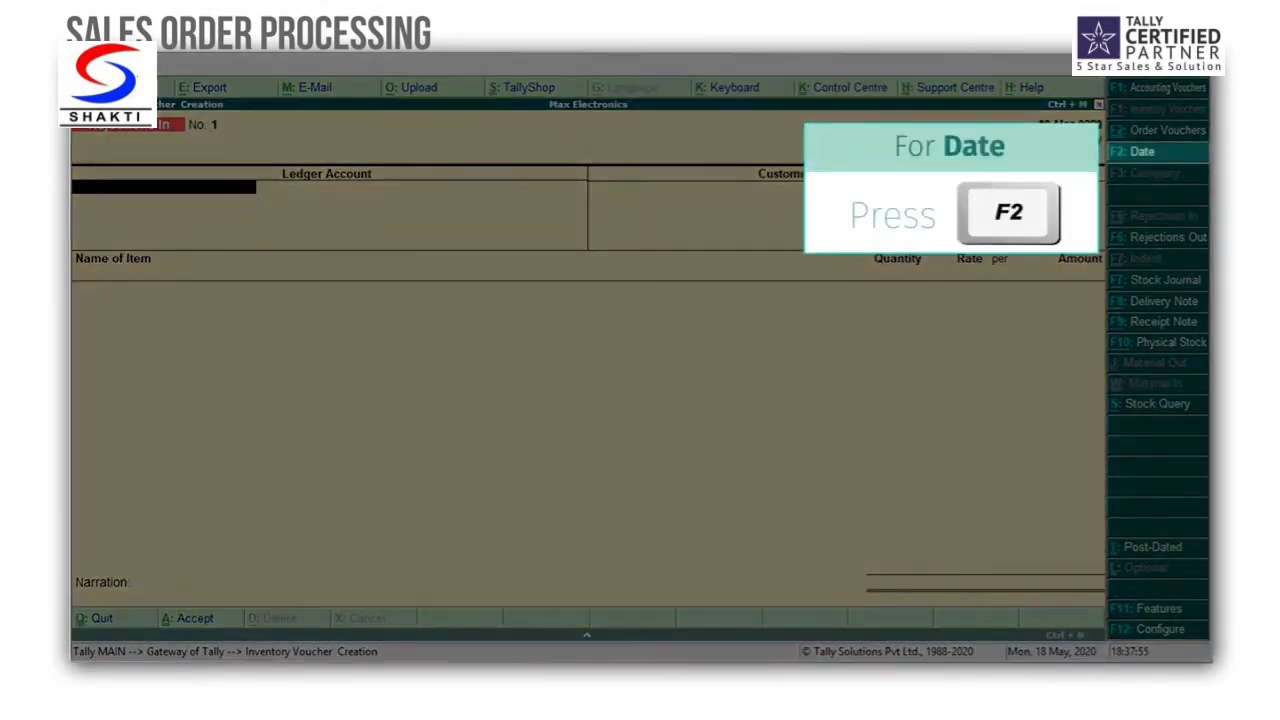
{"action": "key", "text": "F2"}
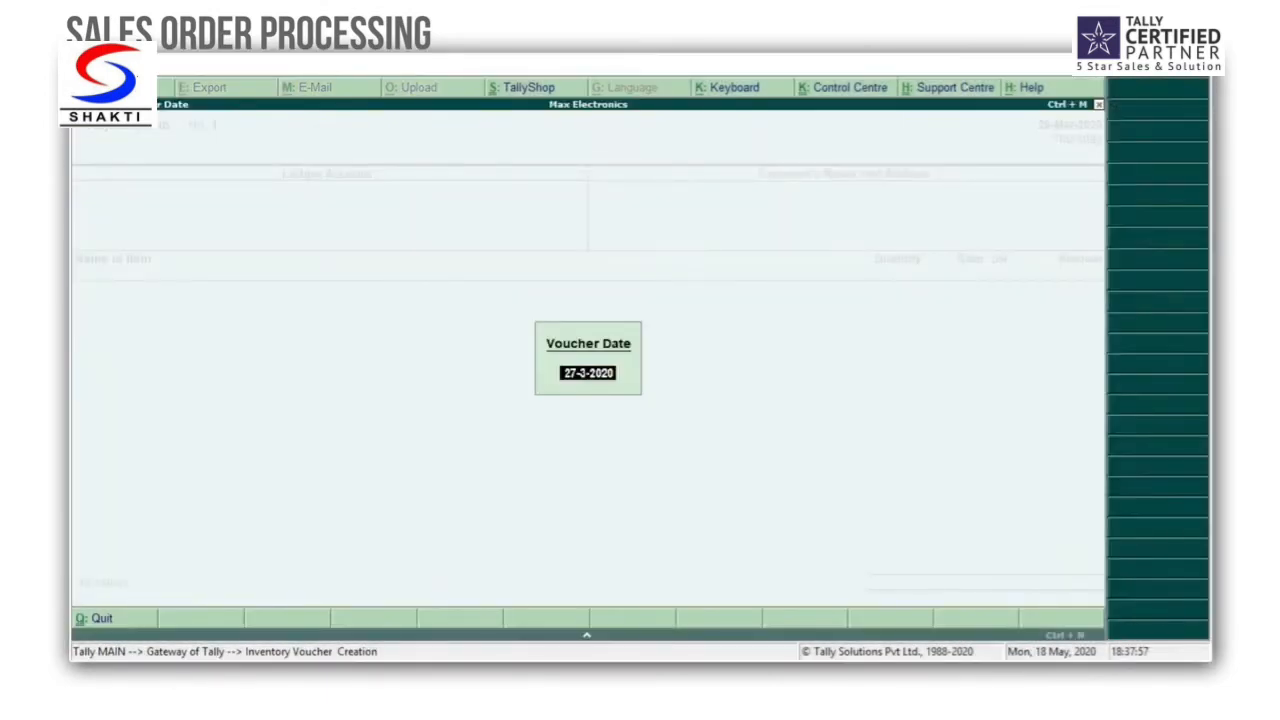
{"action": "key", "text": "Return"}
{"action": "type", "text": "Hi"}
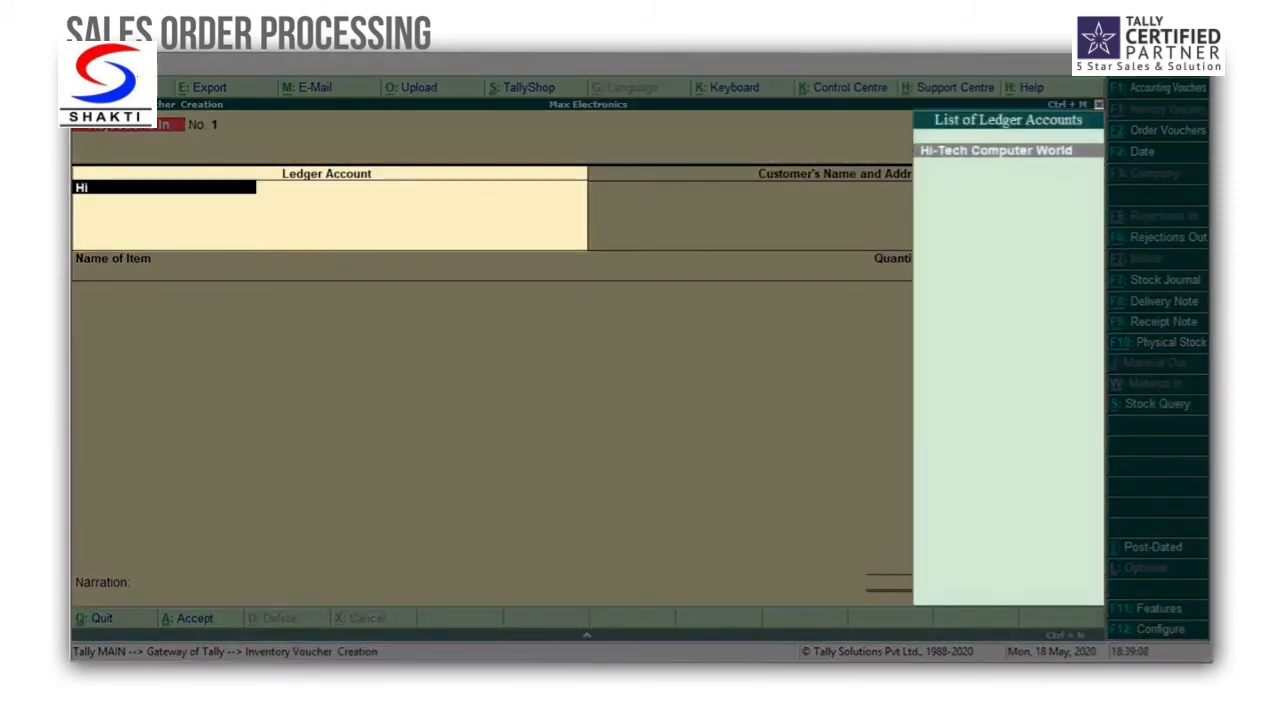
{"action": "key", "text": "Return"}
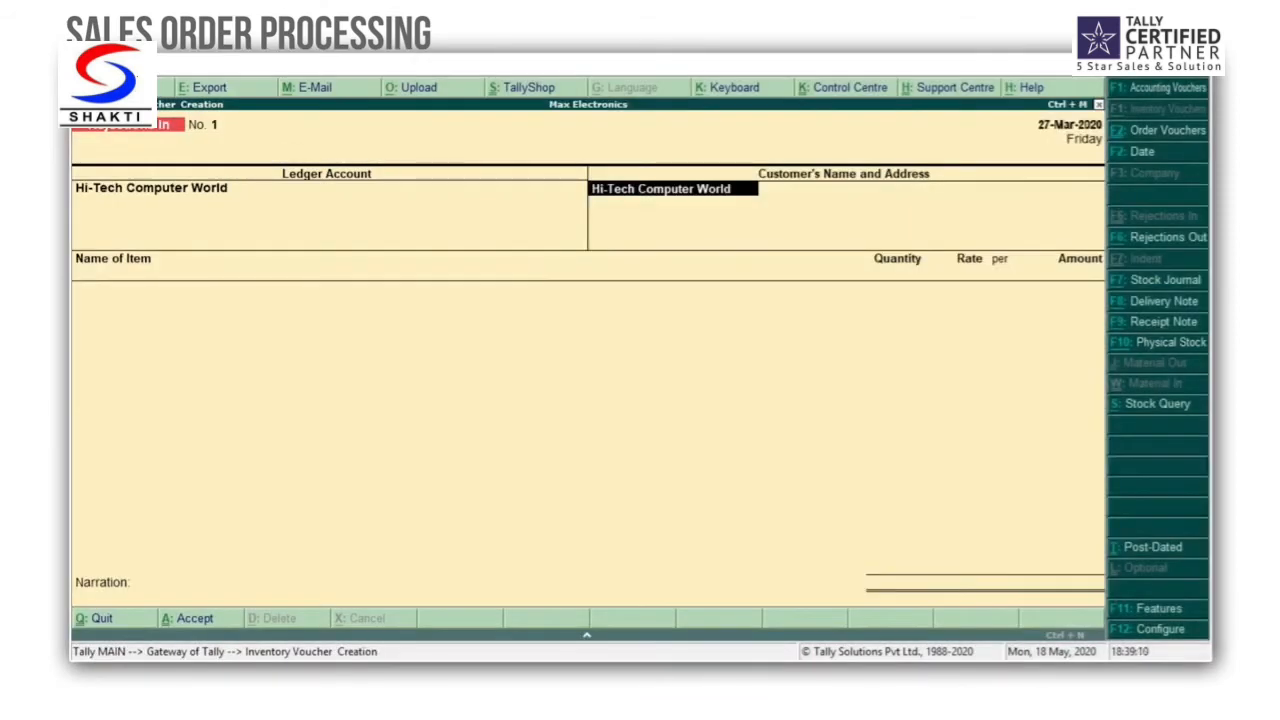
{"action": "key", "text": "Return"}
{"action": "key", "text": "Return"}
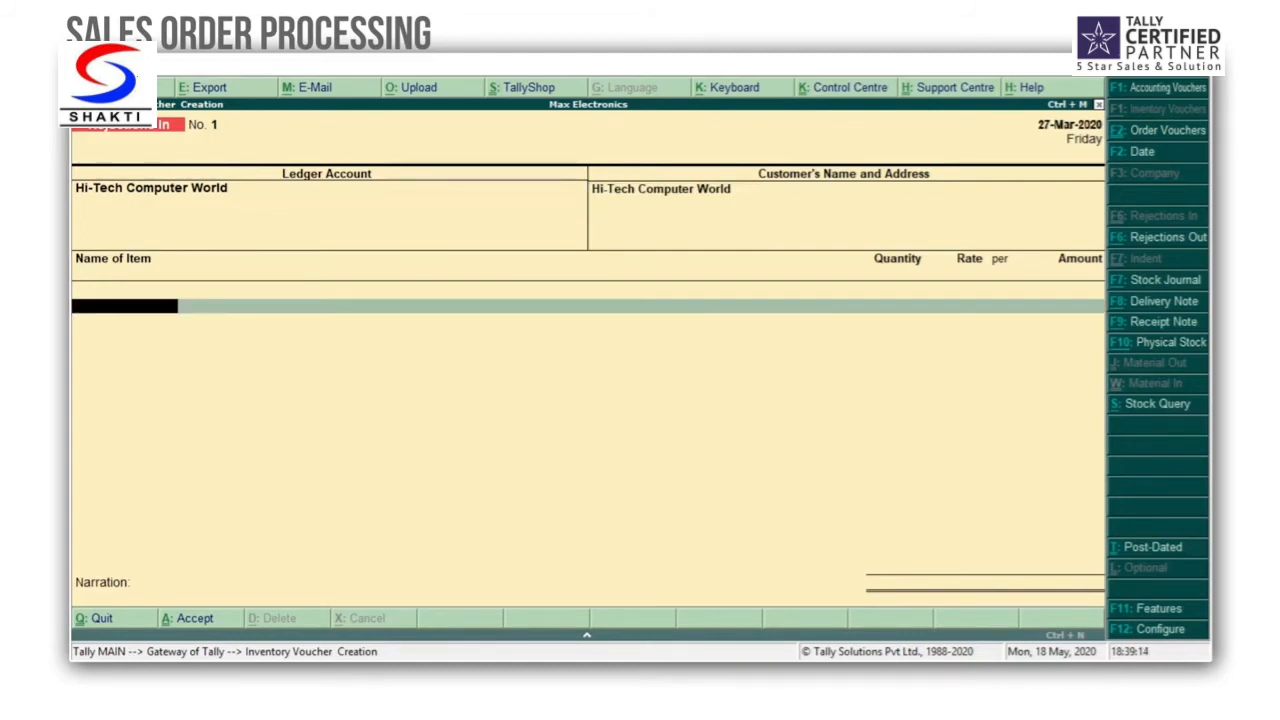
Step: Add the Dell 17 Inch Monitor with 2 Nos rejected against tracking number 1 and order 1 at the prefilled rate, and end the item list
{"action": "type", "text": "Del"}
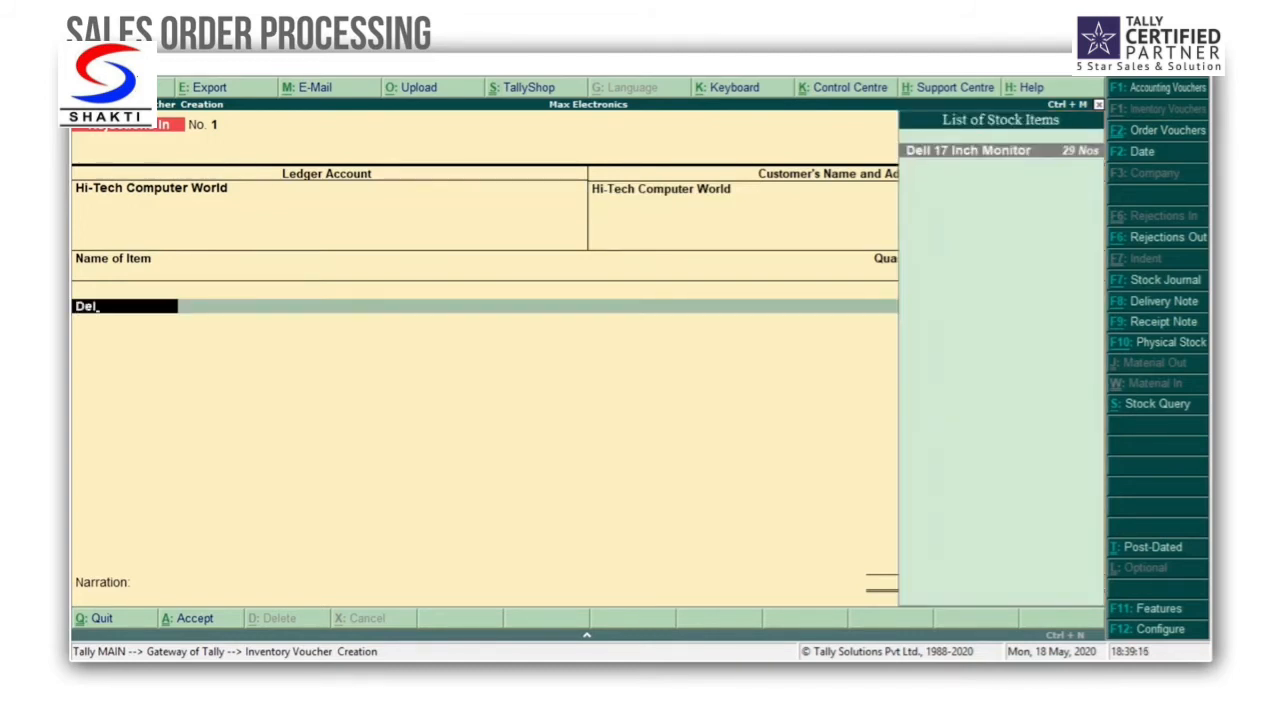
{"action": "key", "text": "Return"}
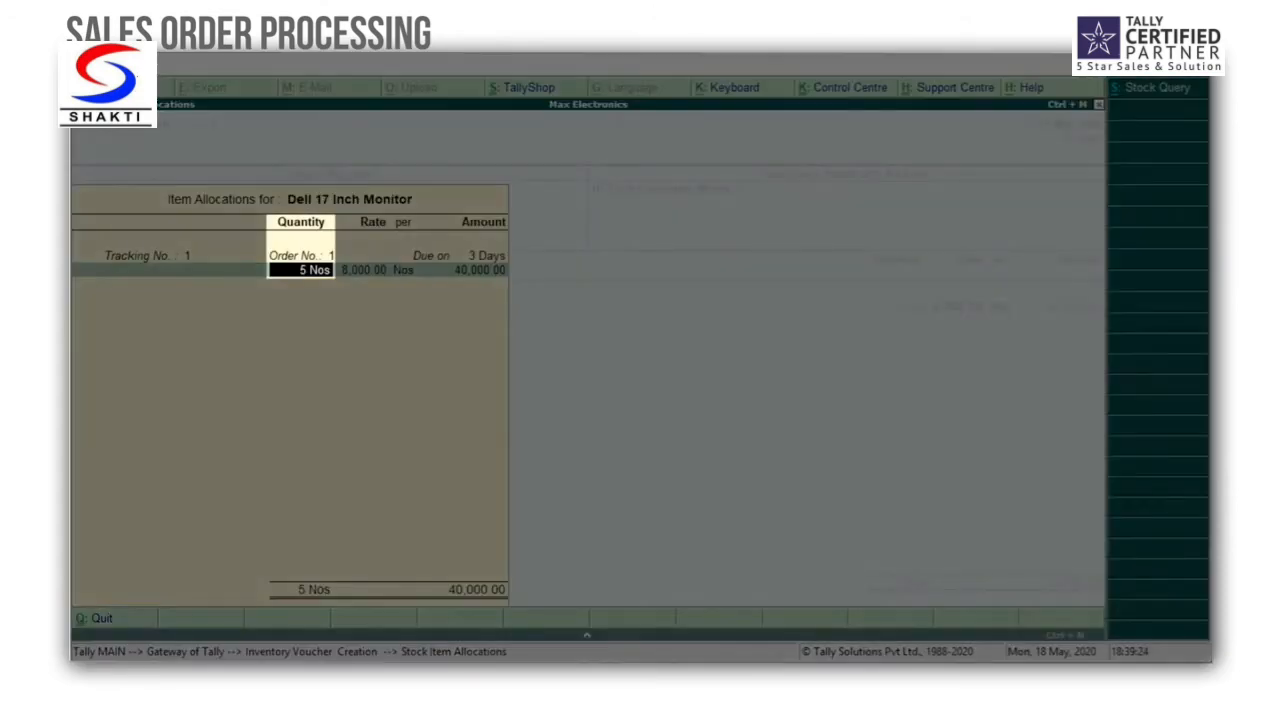
{"action": "type", "text": "2"}
{"action": "key", "text": "Return"}
{"action": "key", "text": "Return"}
{"action": "key", "text": "Return"}
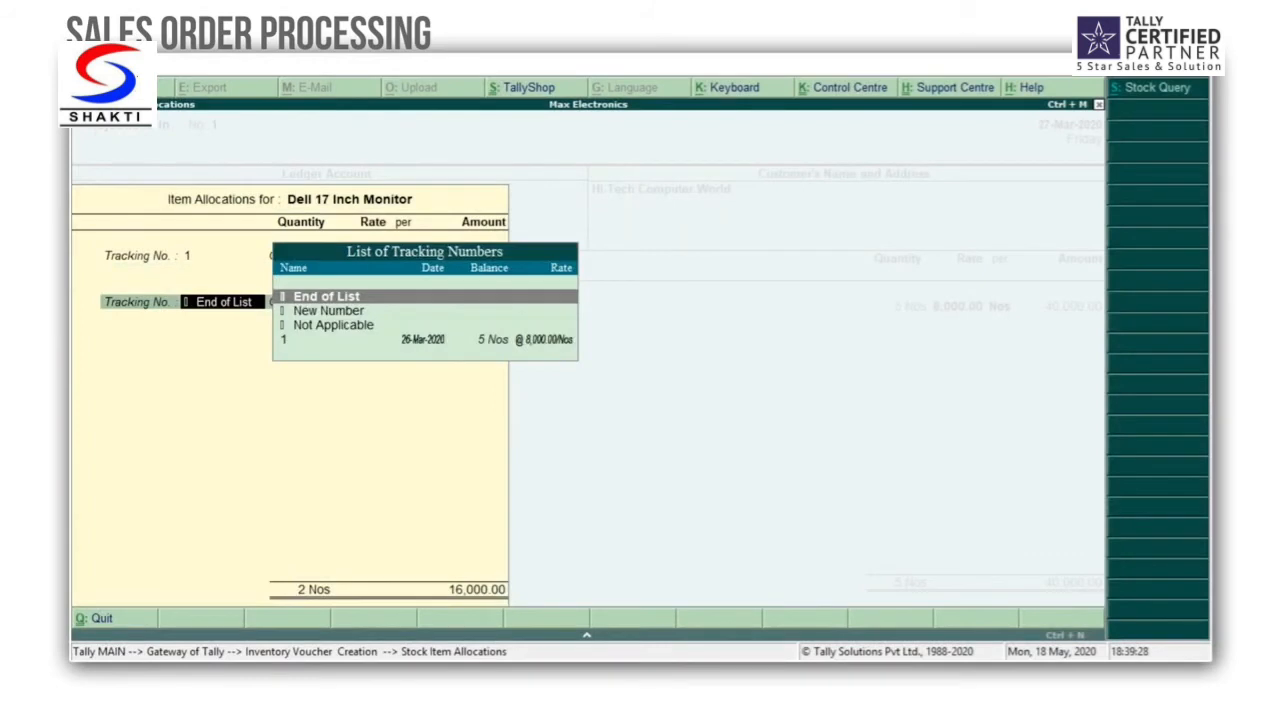
{"action": "key", "text": "Return"}
{"action": "key", "text": "Return"}
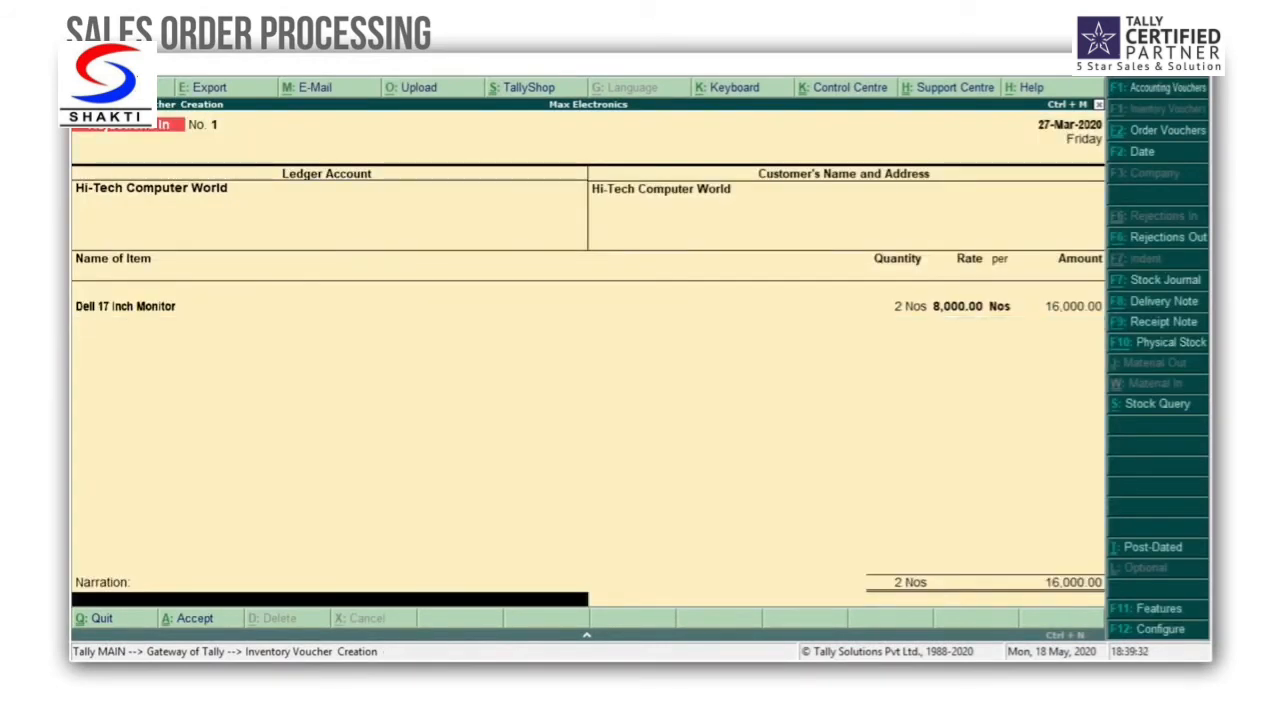
Step: Save the Rejections In voucher without a narration and quit inventory voucher creation
{"action": "key", "text": "ctrl+a"}
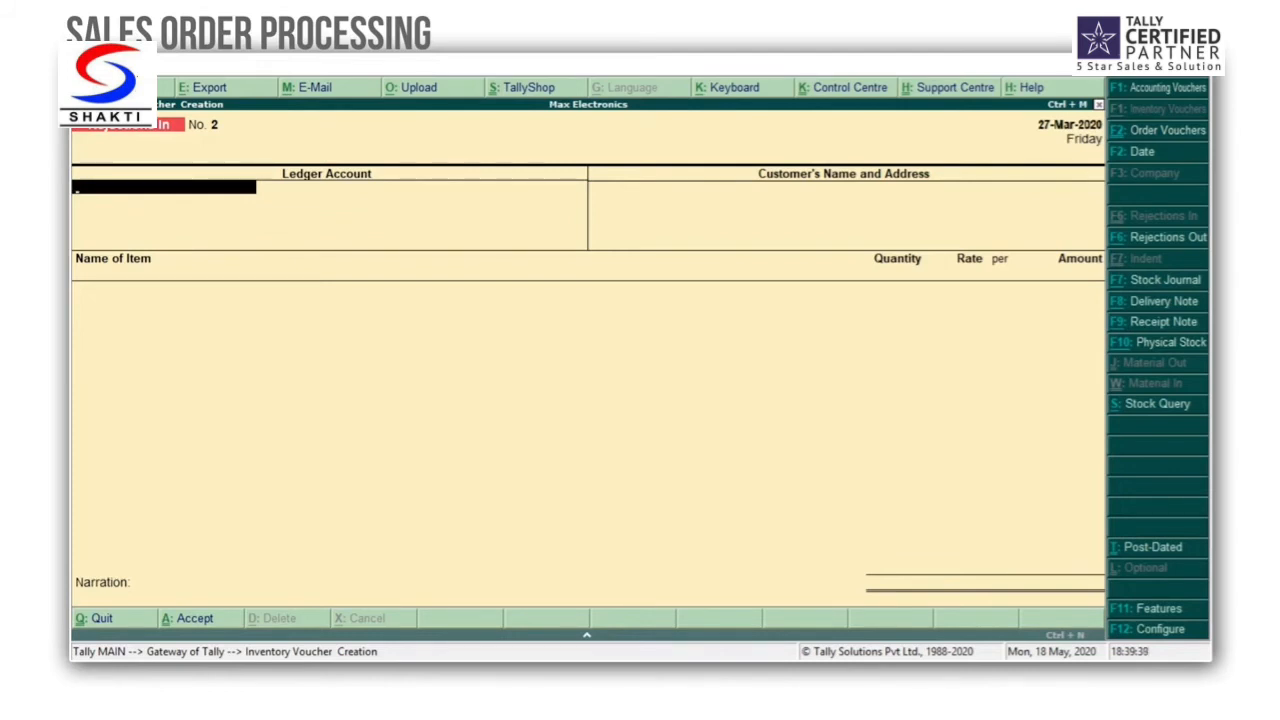
{"action": "key", "text": "Escape"}
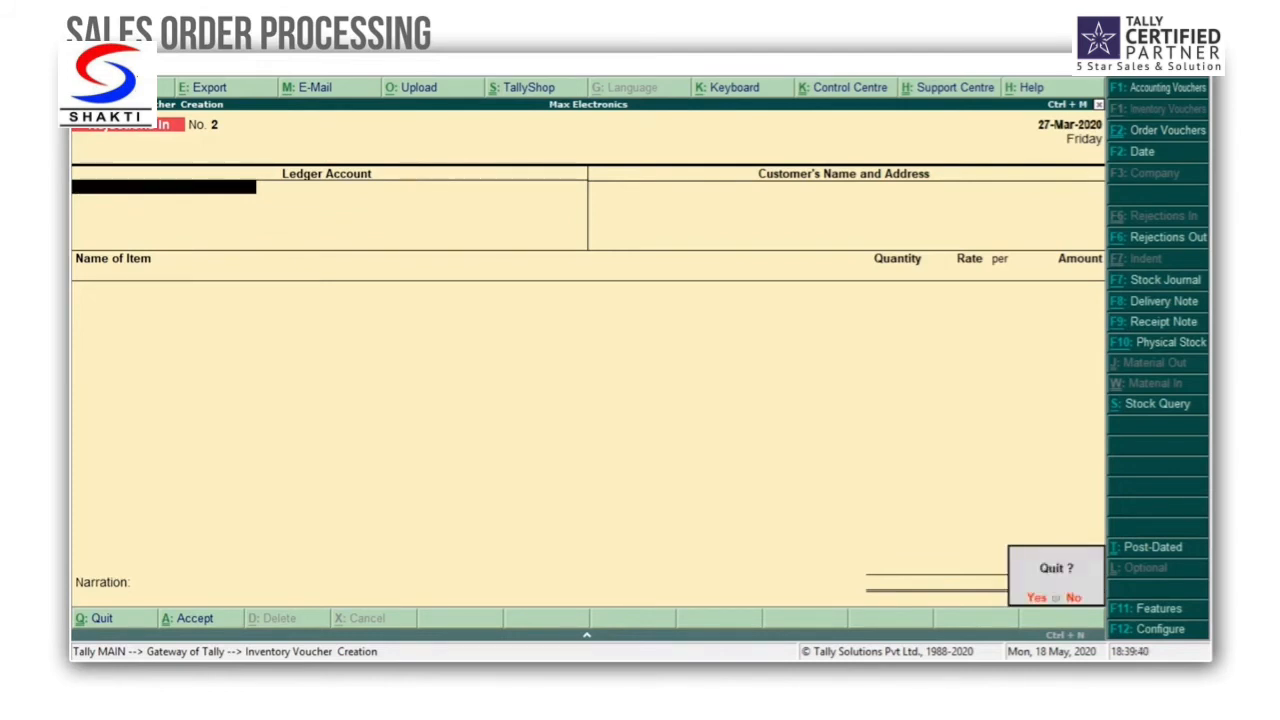
{"action": "key", "text": "y"}
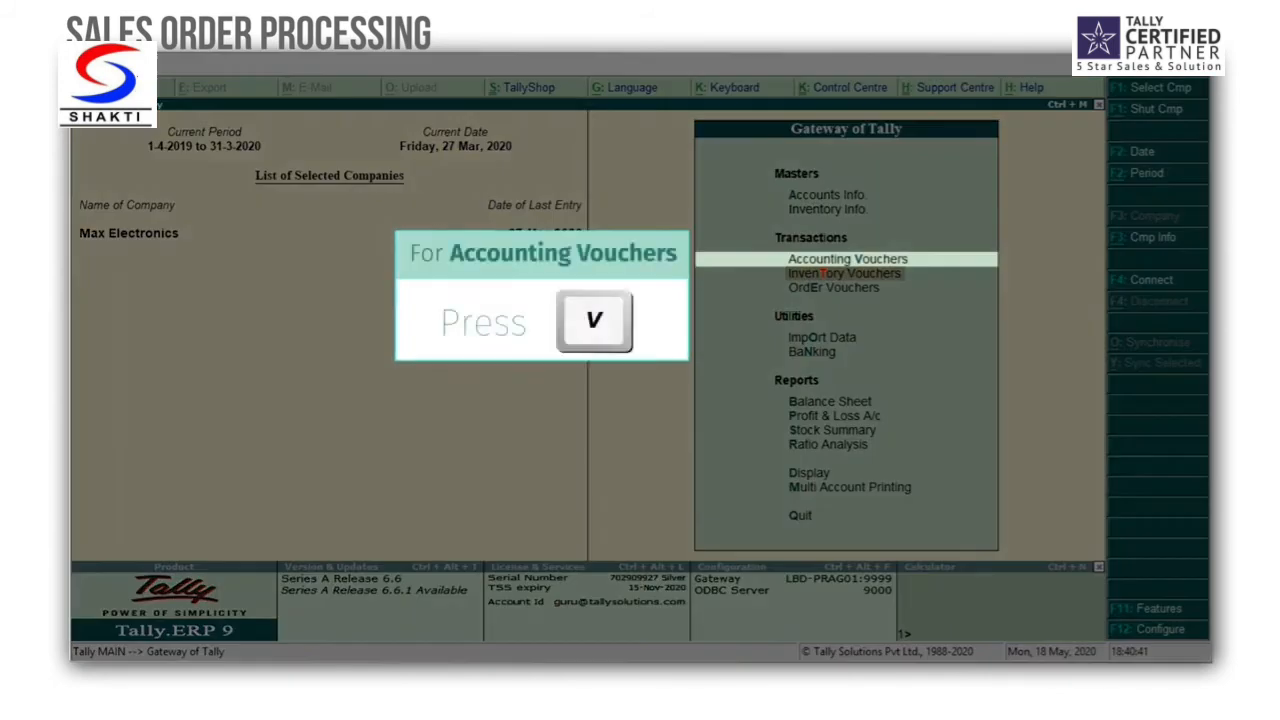
Step: Start a sales voucher dated 28-3-2020 with Hi-Tech Computer World as the party account
{"action": "key", "text": "v"}
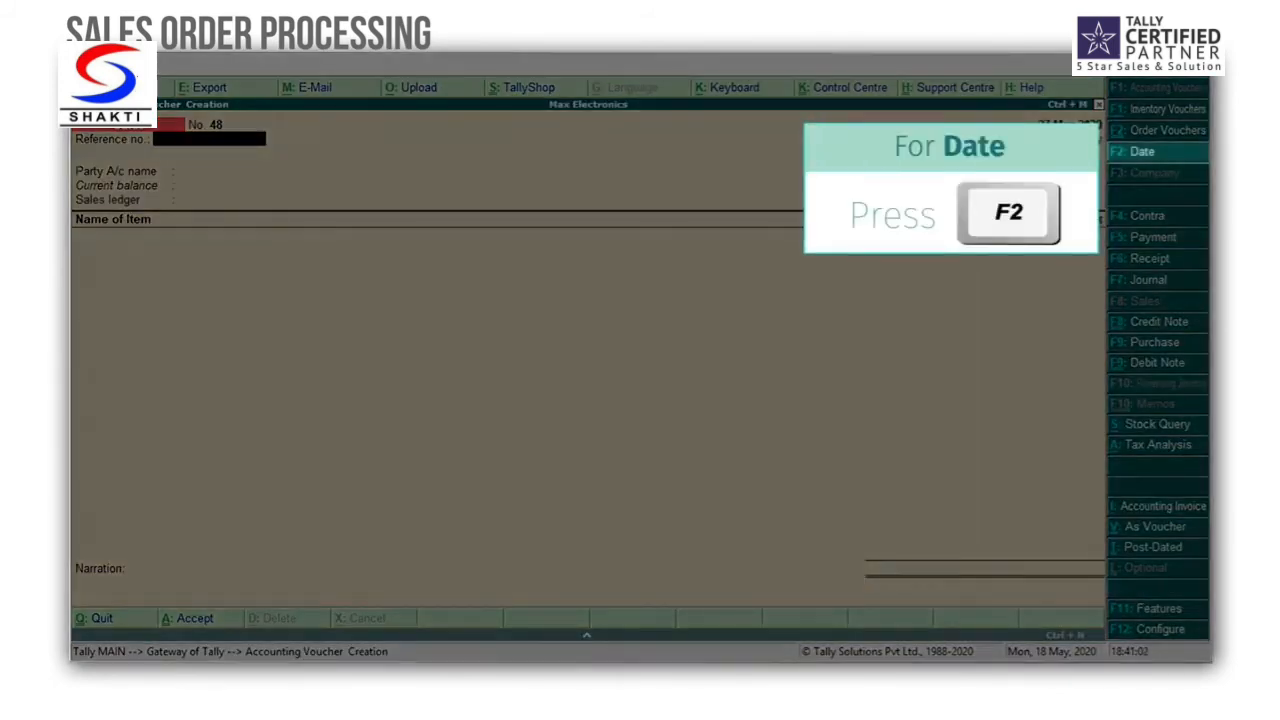
{"action": "key", "text": "F2"}
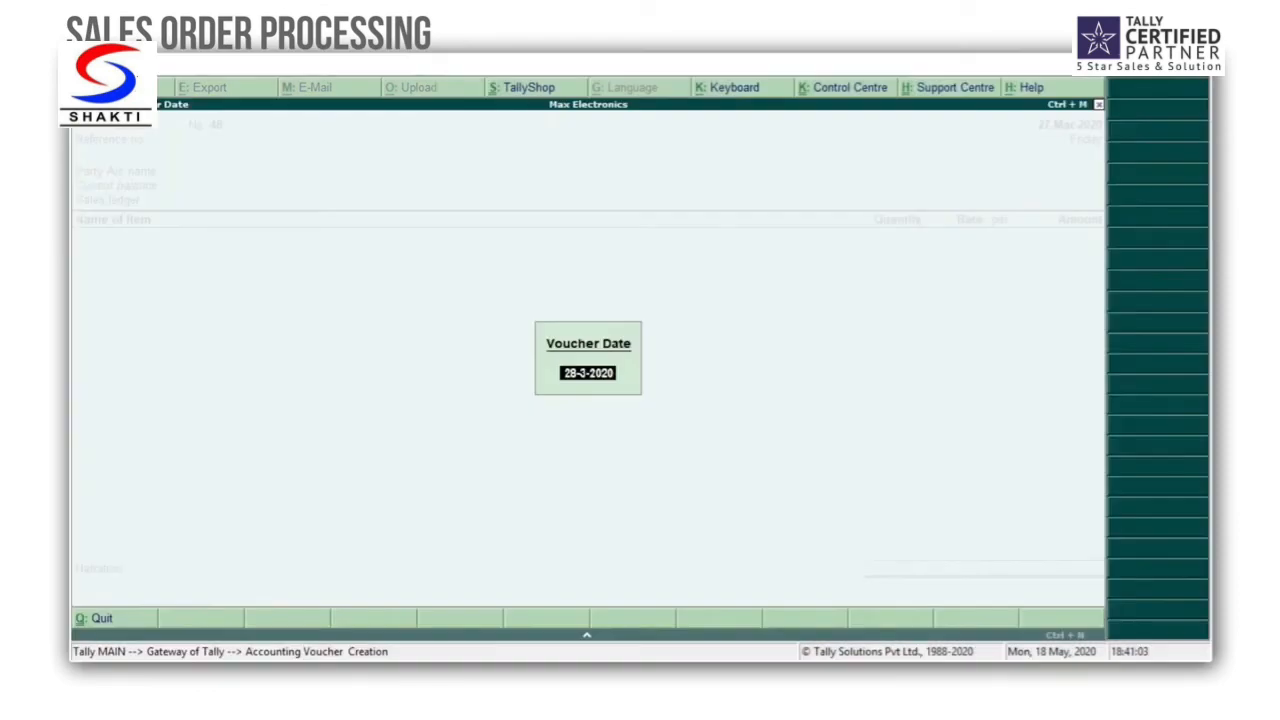
{"action": "key", "text": "Return"}
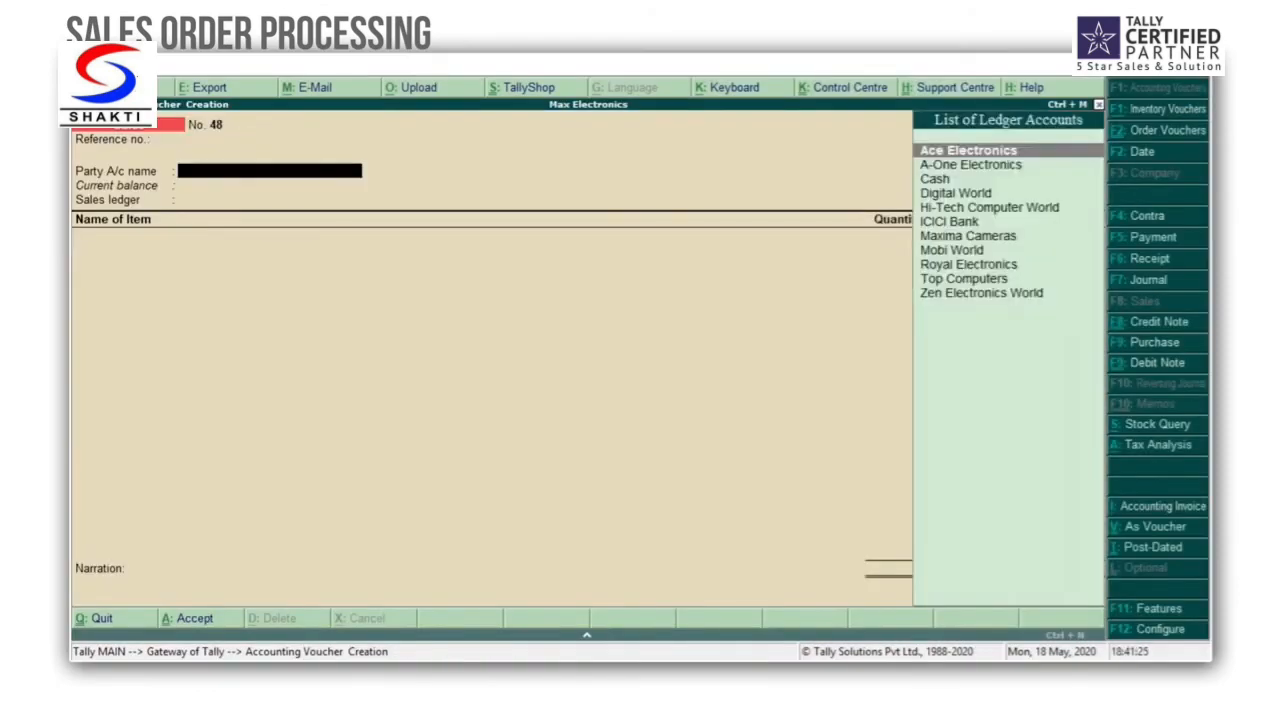
{"action": "key", "text": "Down"}
{"action": "key", "text": "Down"}
{"action": "key", "text": "Down"}
{"action": "key", "text": "Down"}
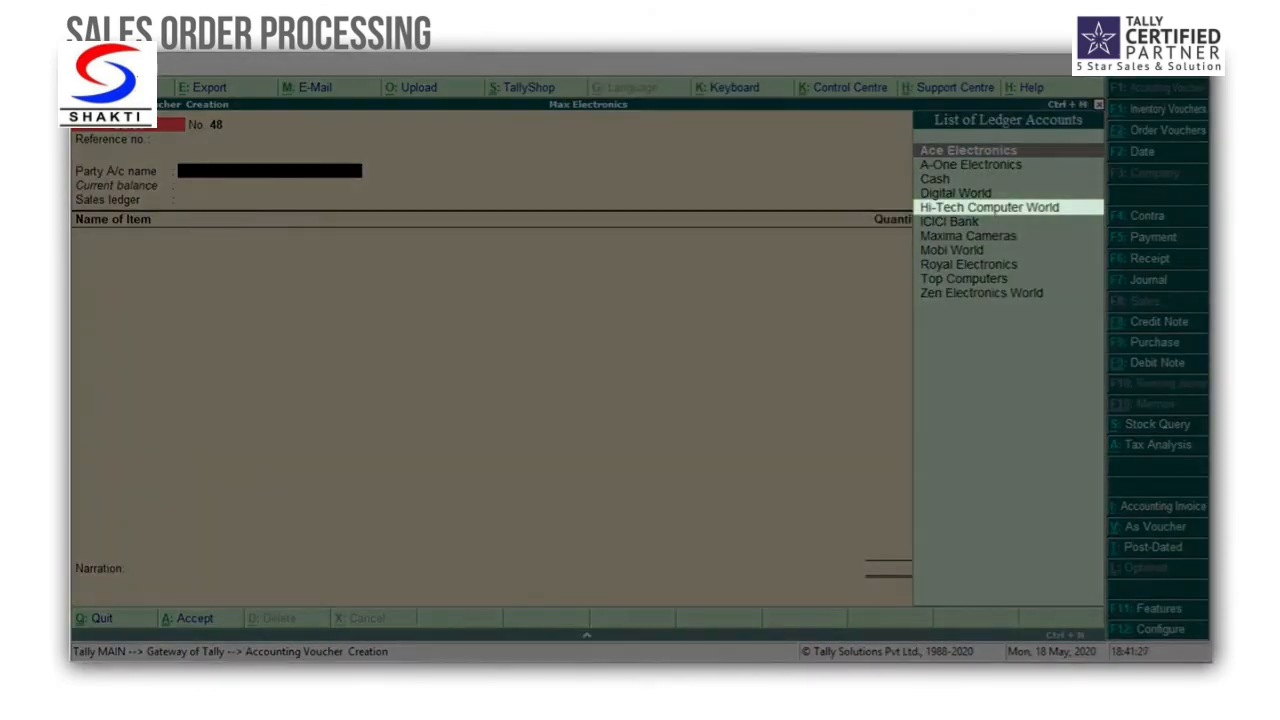
{"action": "key", "text": "Return"}
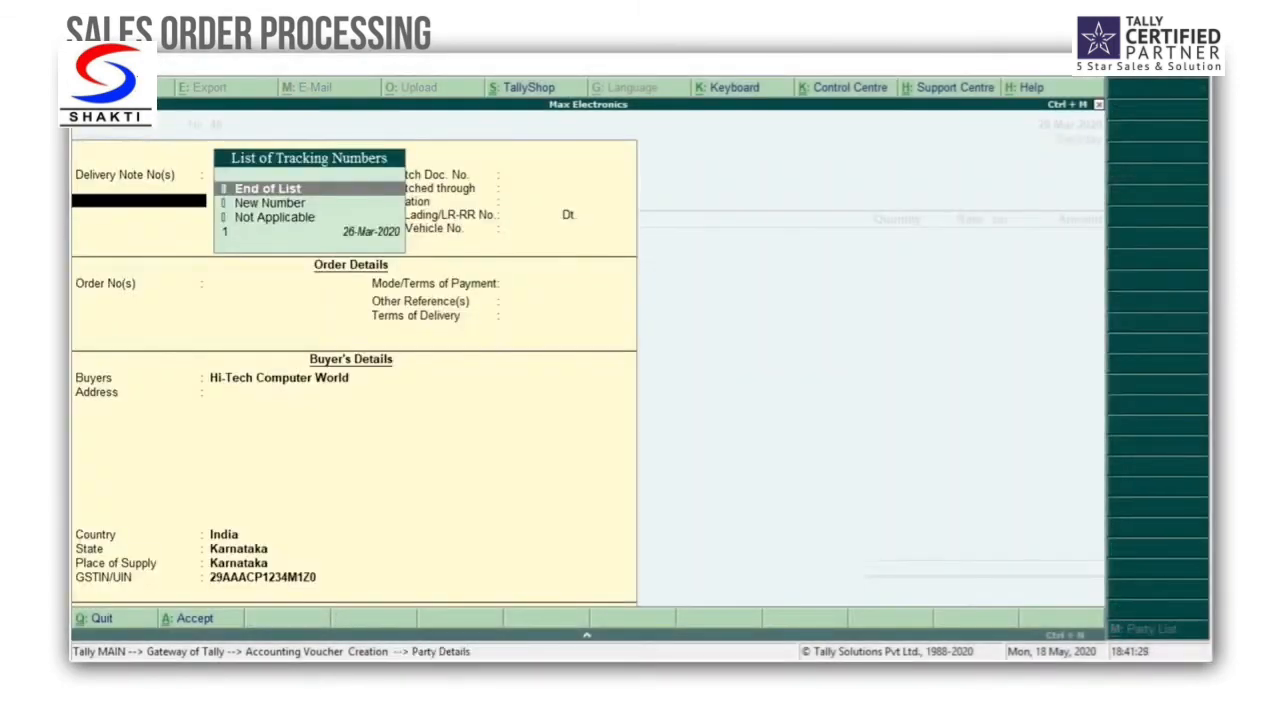
Step: Link the sales invoice to delivery note 1, end the tracking number list, and accept the party details
{"action": "key", "text": "Down"}
{"action": "key", "text": "Down"}
{"action": "key", "text": "Down"}
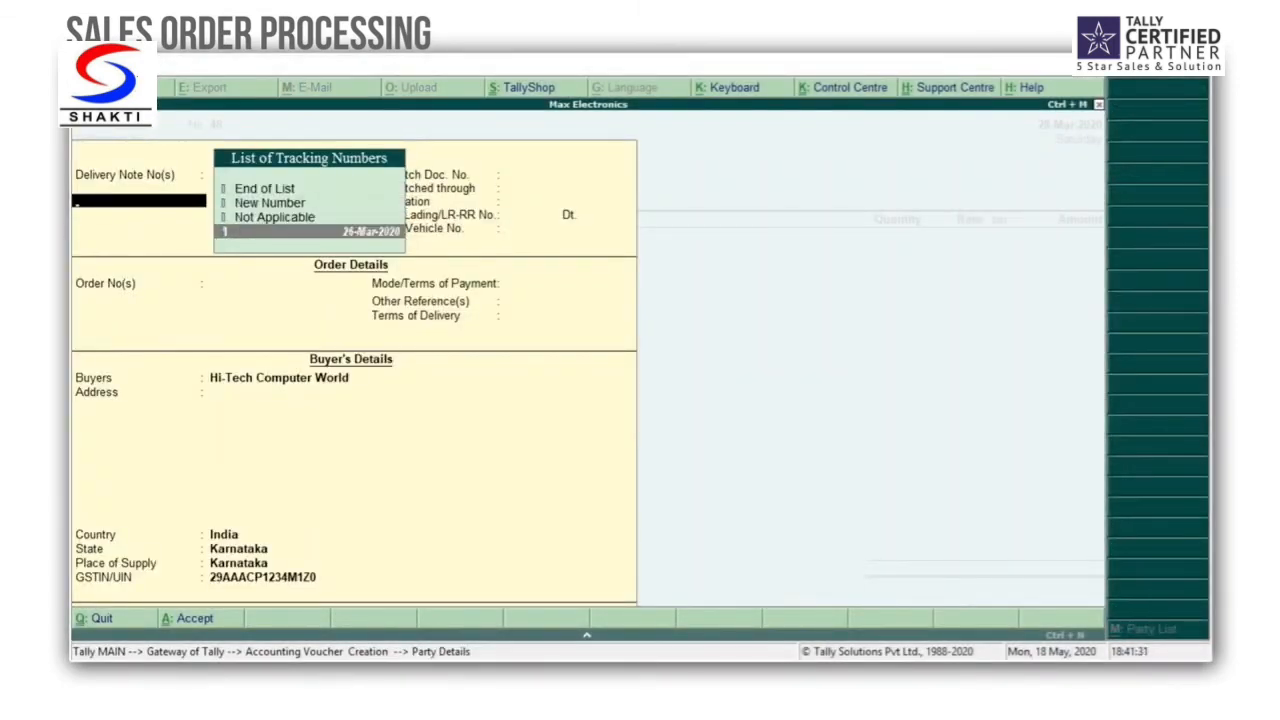
{"action": "key", "text": "Return"}
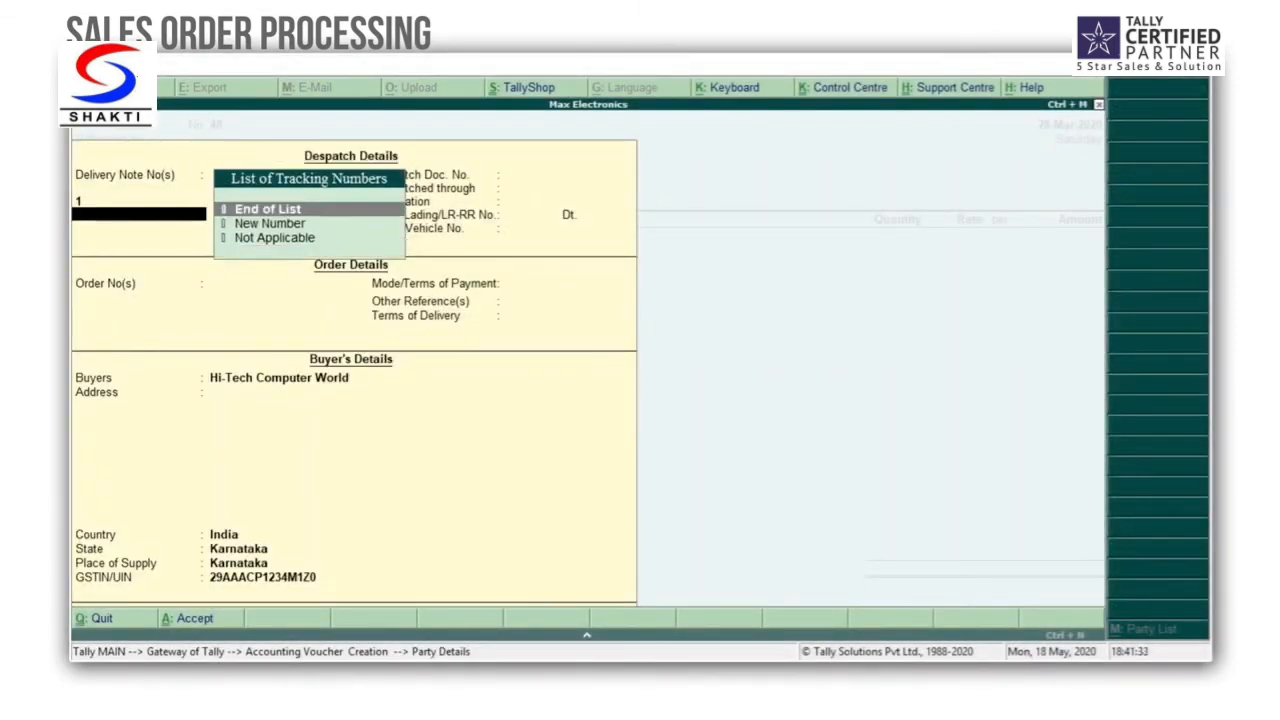
{"action": "key", "text": "Return"}
{"action": "key", "text": "ctrl+a"}
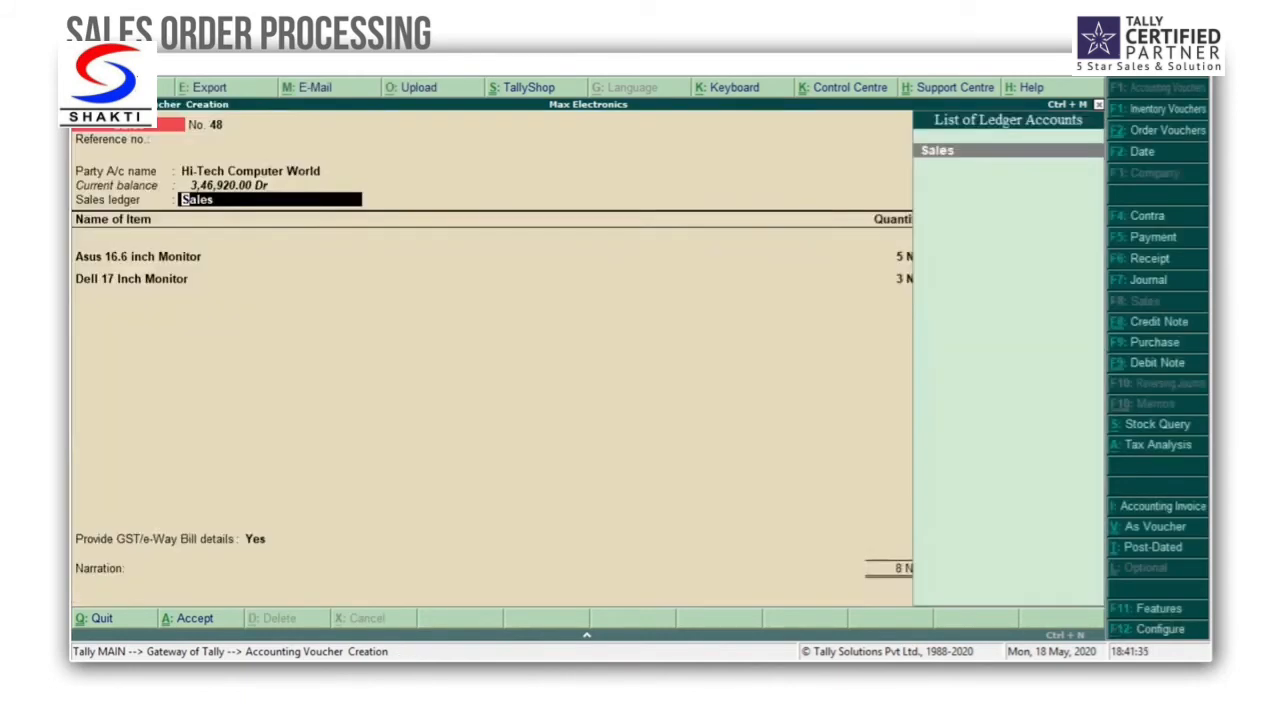
Step: Keep Sales as the sales ledger and accept the prefilled allocation of 5 Nos for the Asus 16.6 inch Monitor
{"action": "key", "text": "Return"}
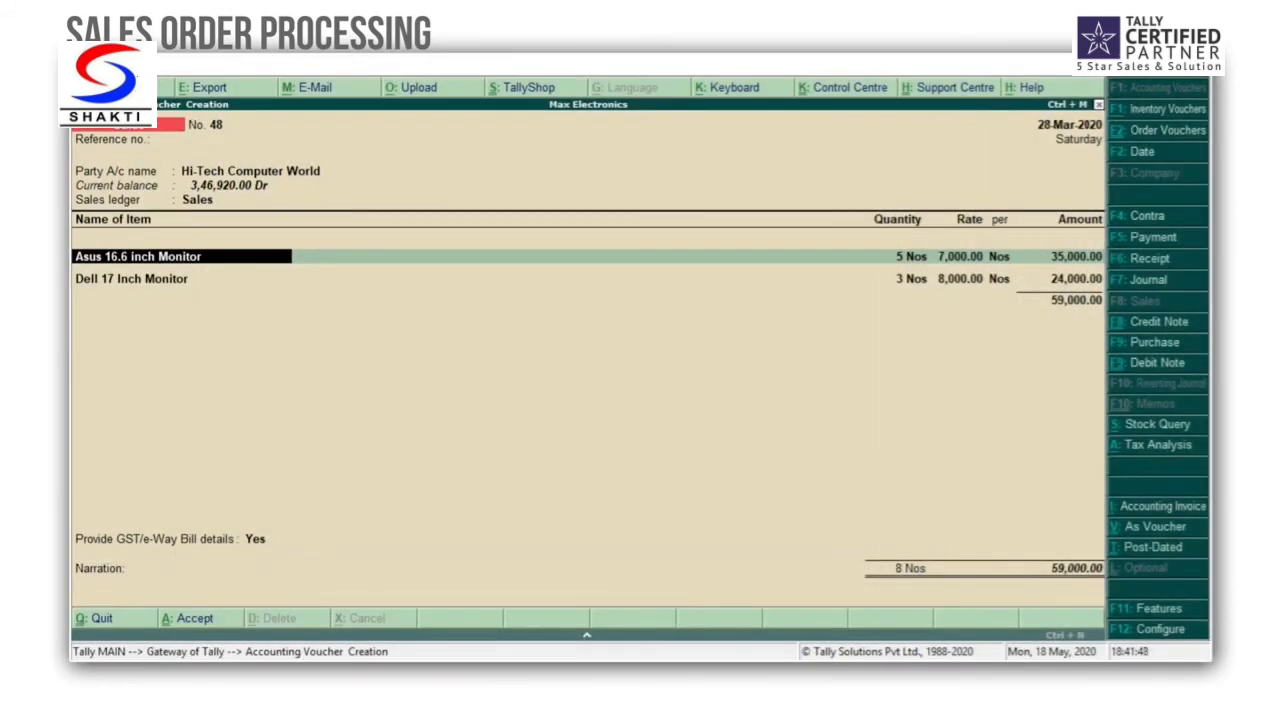
{"action": "key", "text": "Return"}
{"action": "key", "text": "Return"}
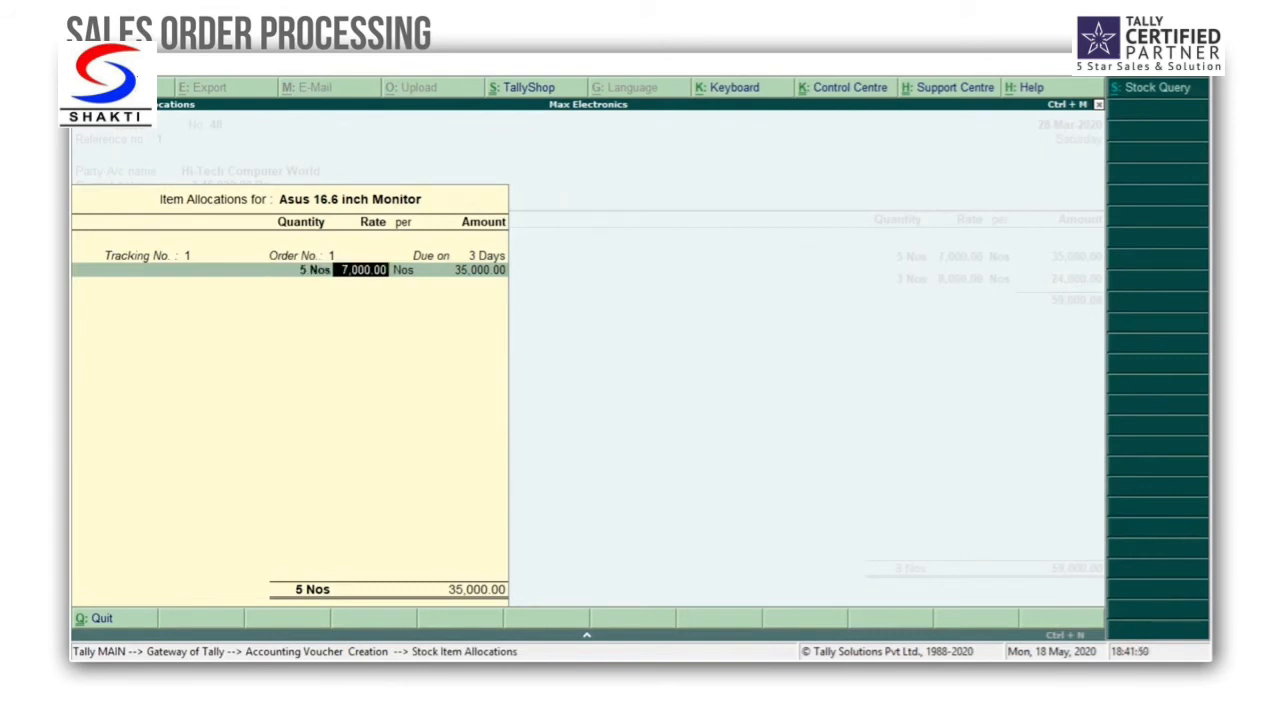
{"action": "key", "text": "Return"}
{"action": "key", "text": "Return"}
Step: Accept the prefilled allocation of 3 Nos for the Dell 17 Inch Monitor and end the stock item list
{"action": "key", "text": "Return"}
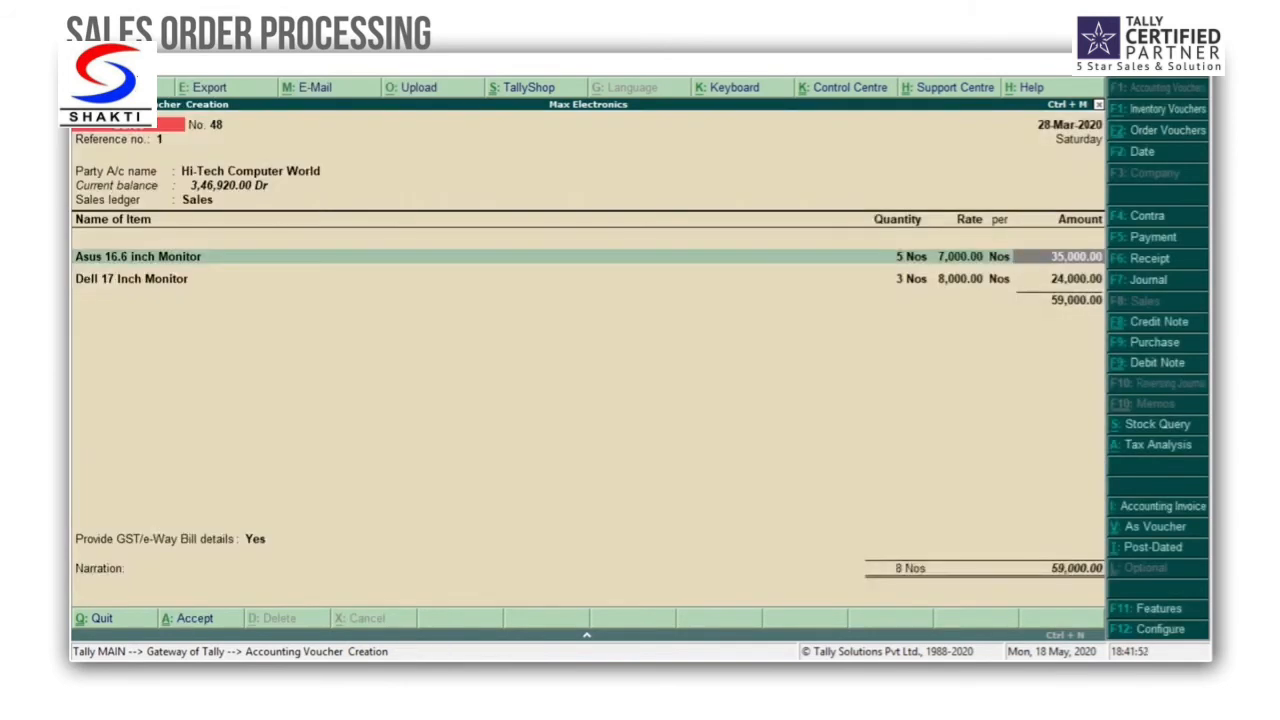
{"action": "key", "text": "Return"}
{"action": "key", "text": "Return"}
{"action": "key", "text": "Return"}
{"action": "key", "text": "Return"}
{"action": "key", "text": "Return"}
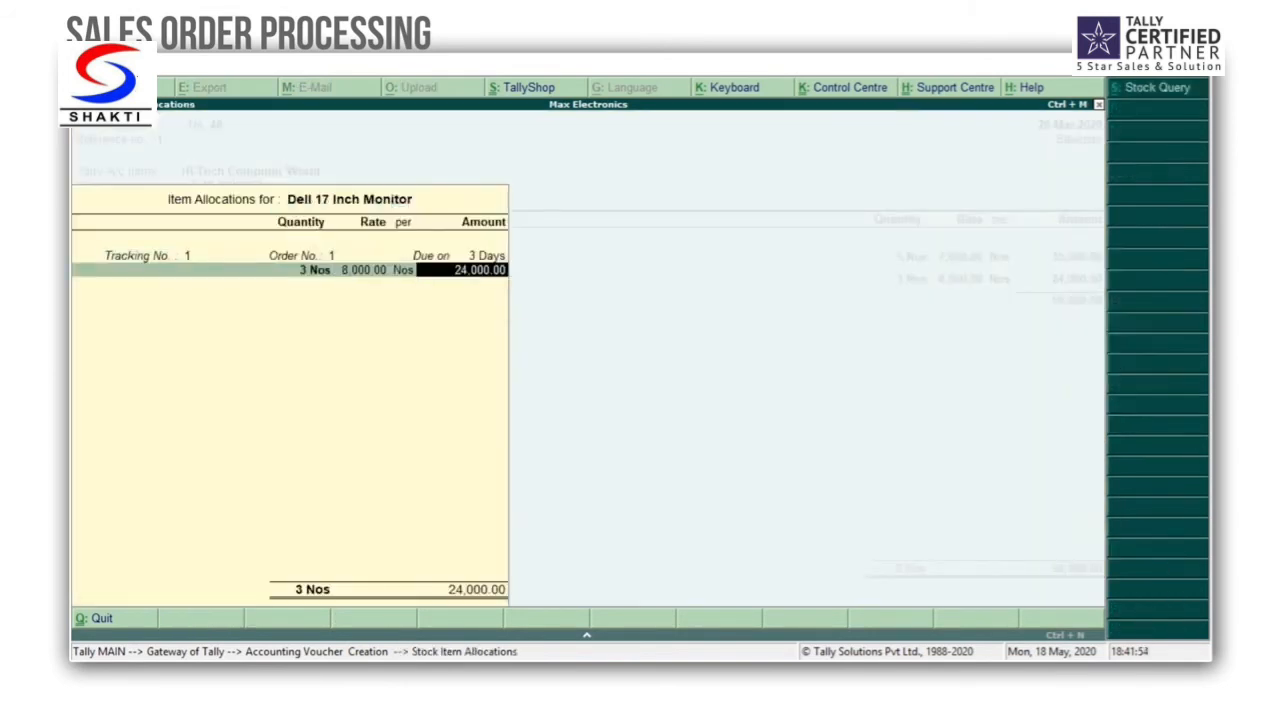
{"action": "key", "text": "Return"}
{"action": "key", "text": "Return"}
{"action": "key", "text": "Return"}
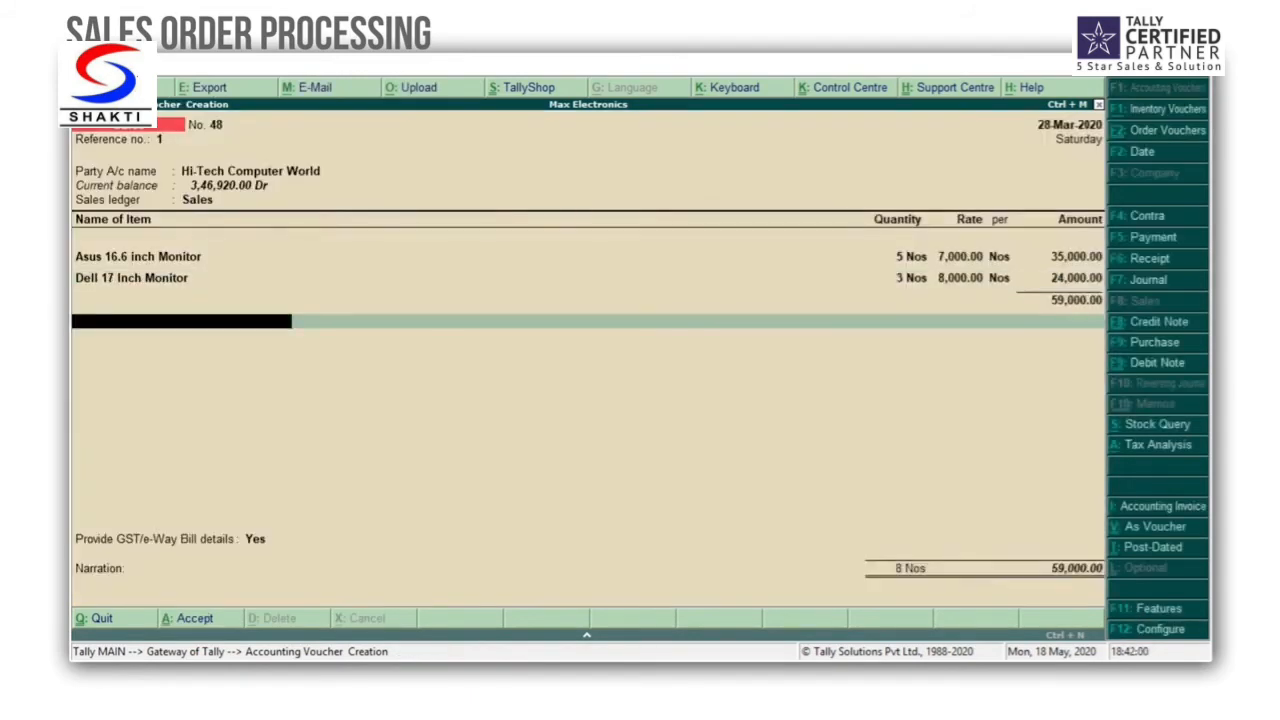
Step: Add the CGST and SGST tax ledgers to the sales invoice with their automatically calculated amounts
{"action": "type", "text": "Cg"}
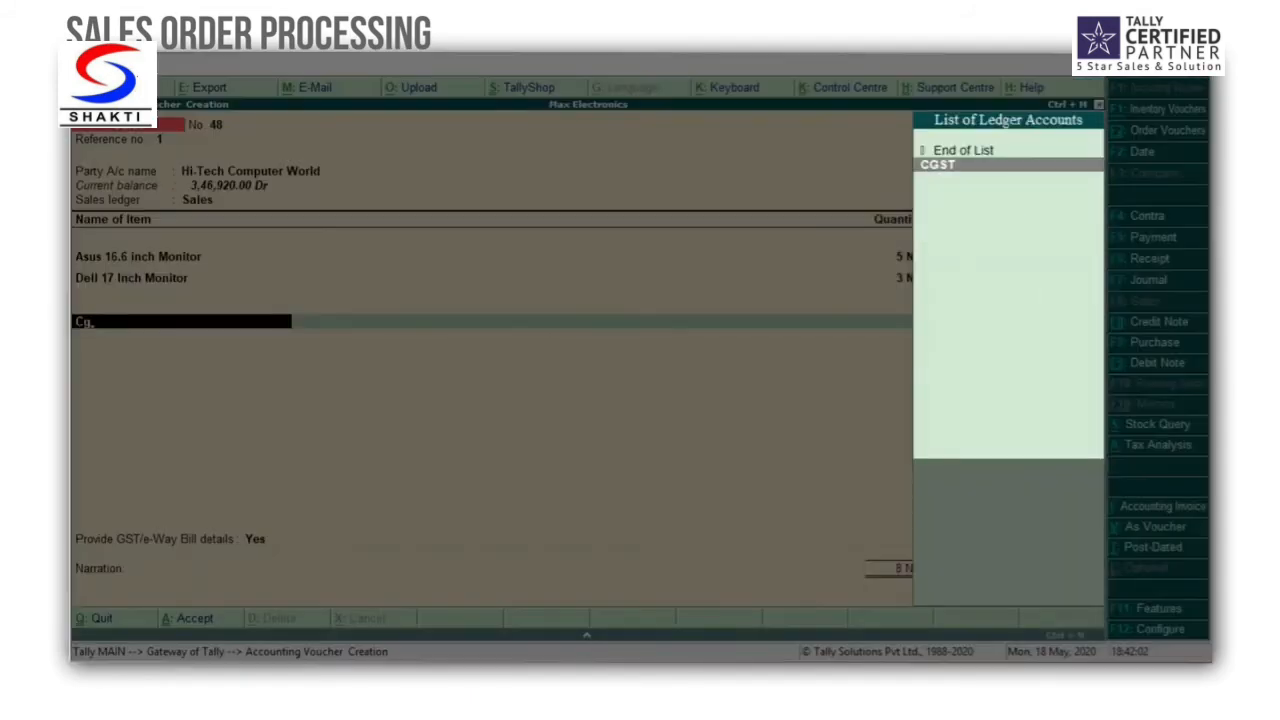
{"action": "key", "text": "Return"}
{"action": "key", "text": "Return"}
{"action": "type", "text": "Sg"}
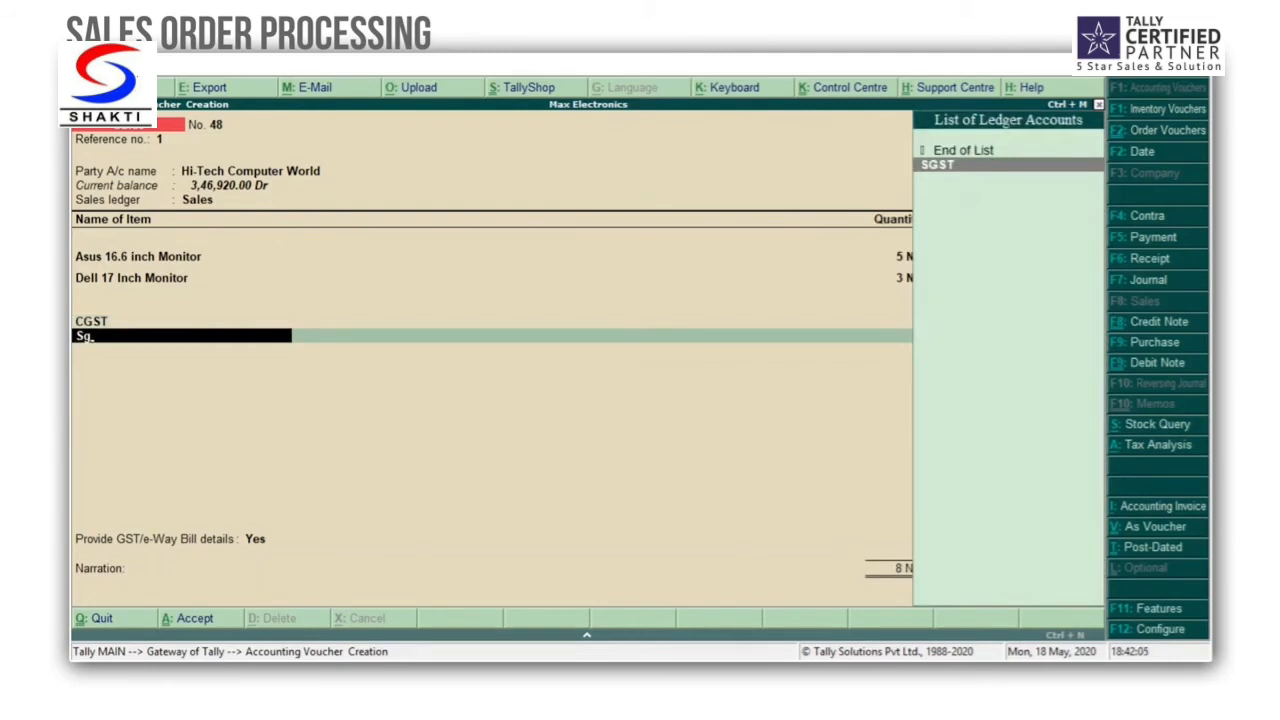
{"action": "key", "text": "Return"}
Step: End the ledger list, keep the GST/e-Way Bill details and narration as they are, and save the sales invoice
{"action": "key", "text": "Return"}
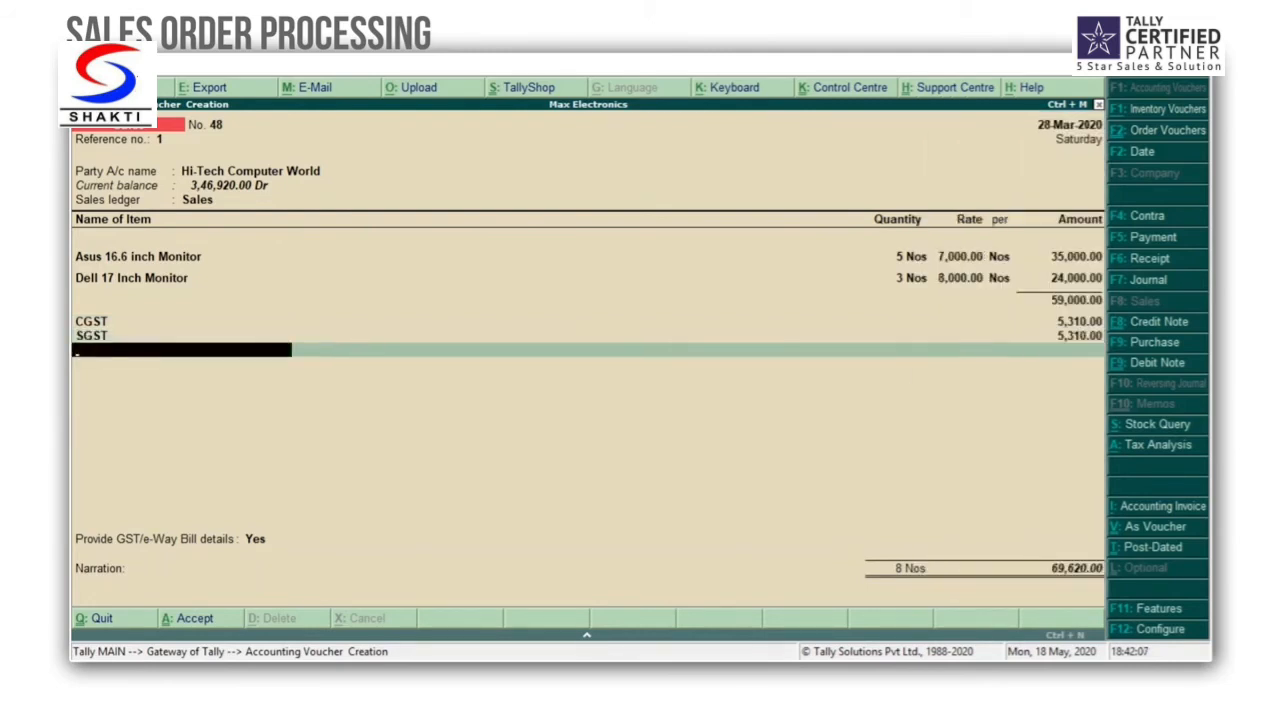
{"action": "key", "text": "Return"}
{"action": "key", "text": "Return"}
{"action": "key", "text": "Return"}
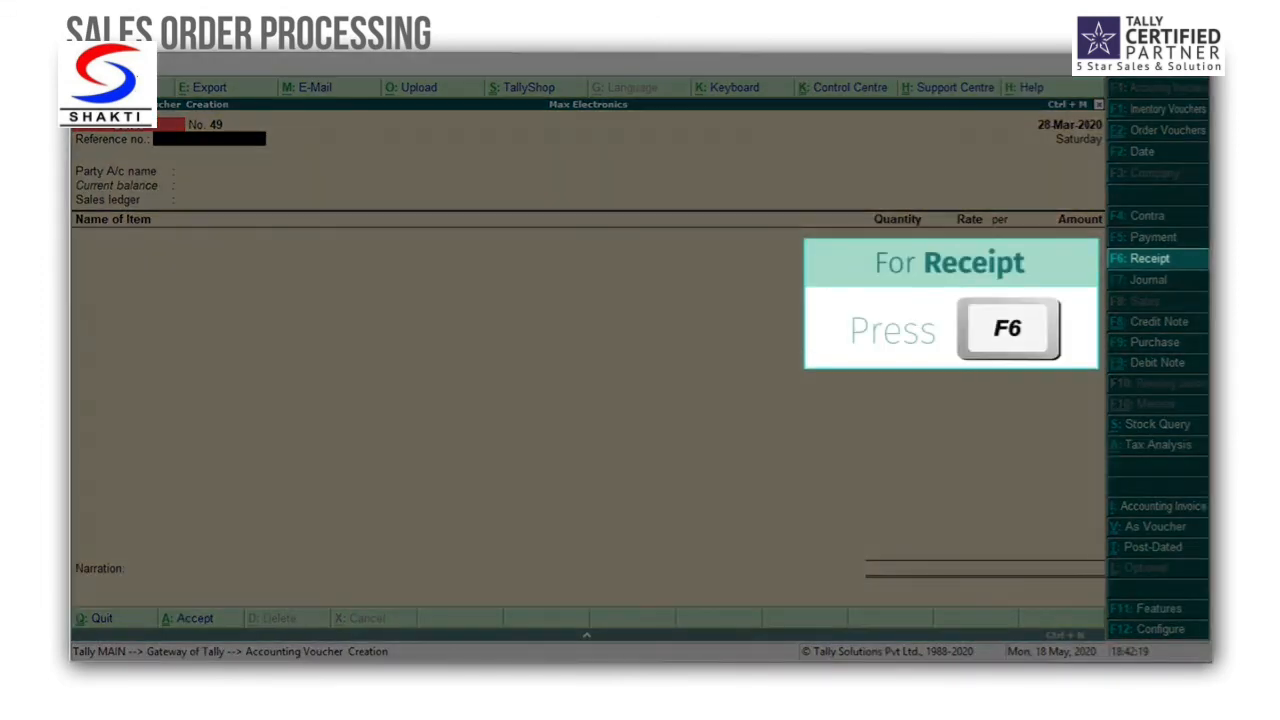
Step: Start a receipt voucher dated 29-3-2020 with ICICI Bank as the receiving account
{"action": "key", "text": "F6"}
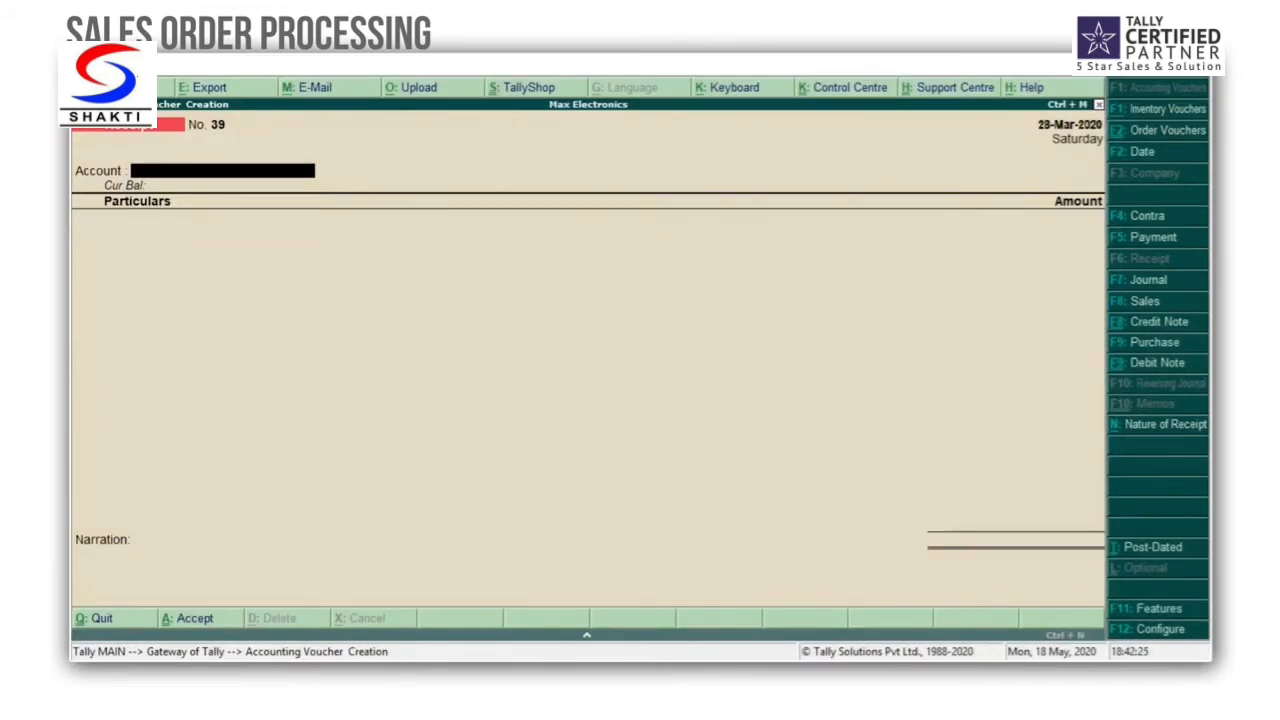
{"action": "key", "text": "F2"}
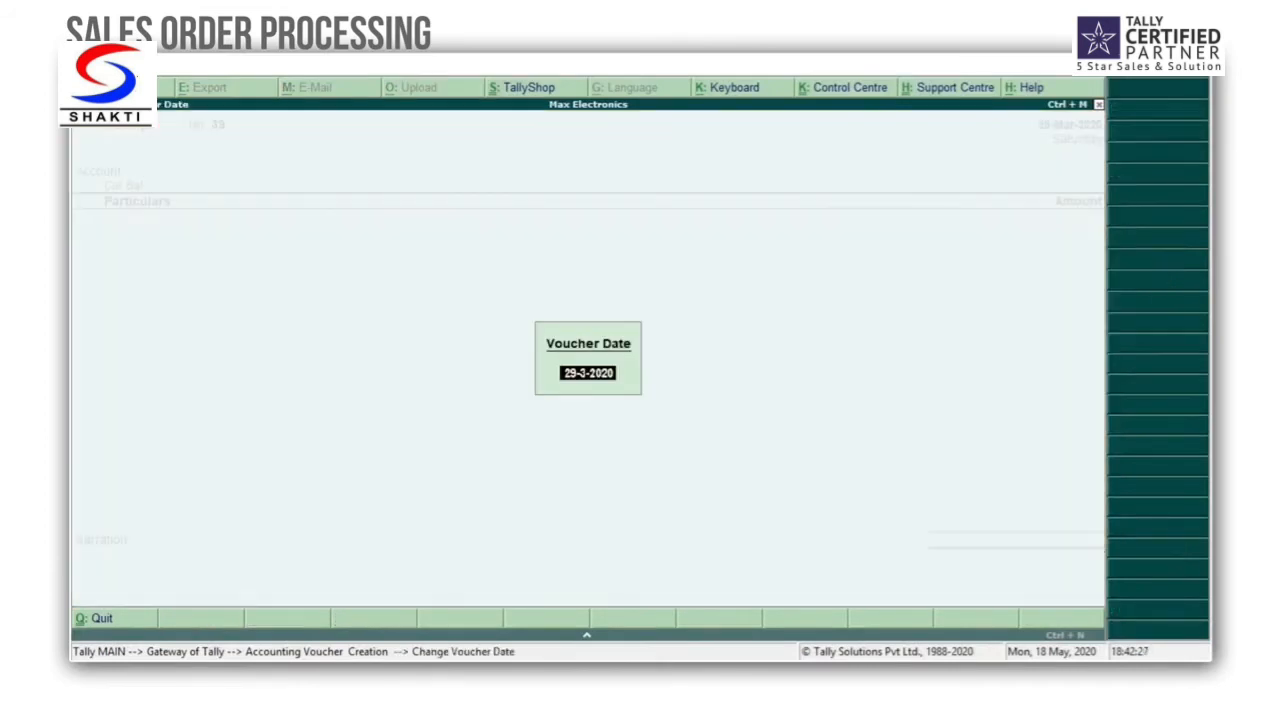
{"action": "key", "text": "Return"}
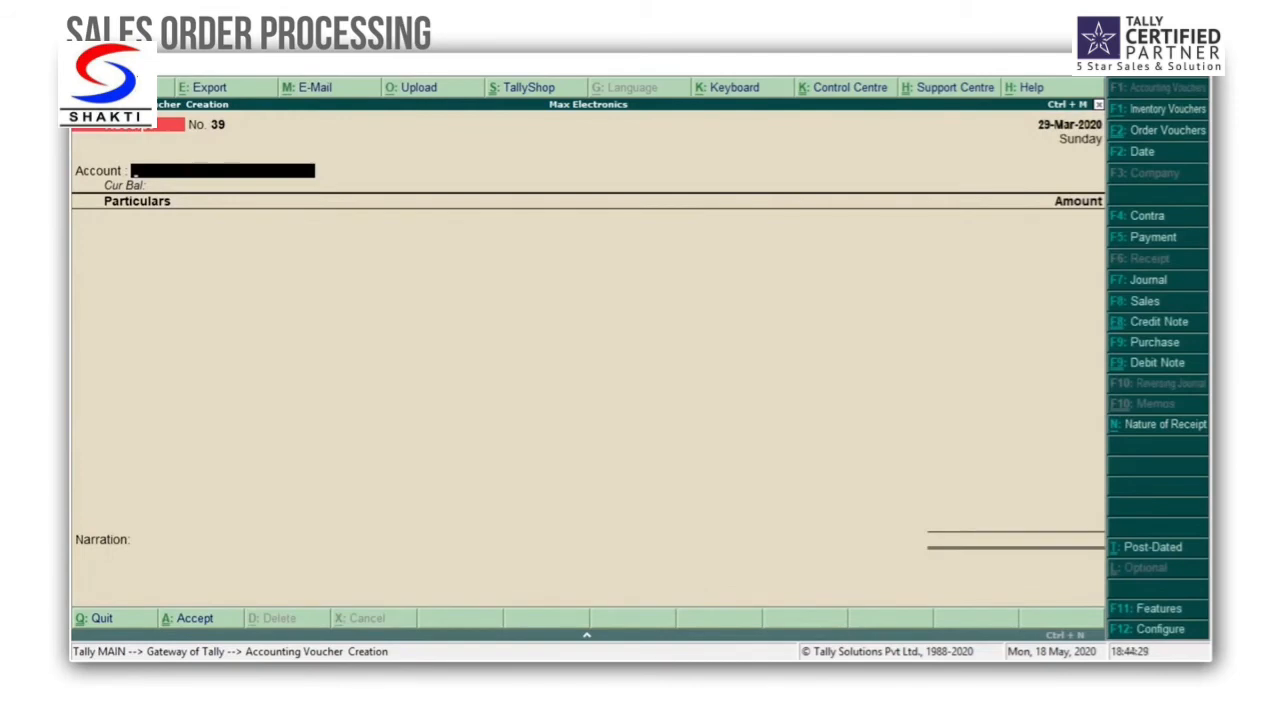
{"action": "type", "text": "Bank"}
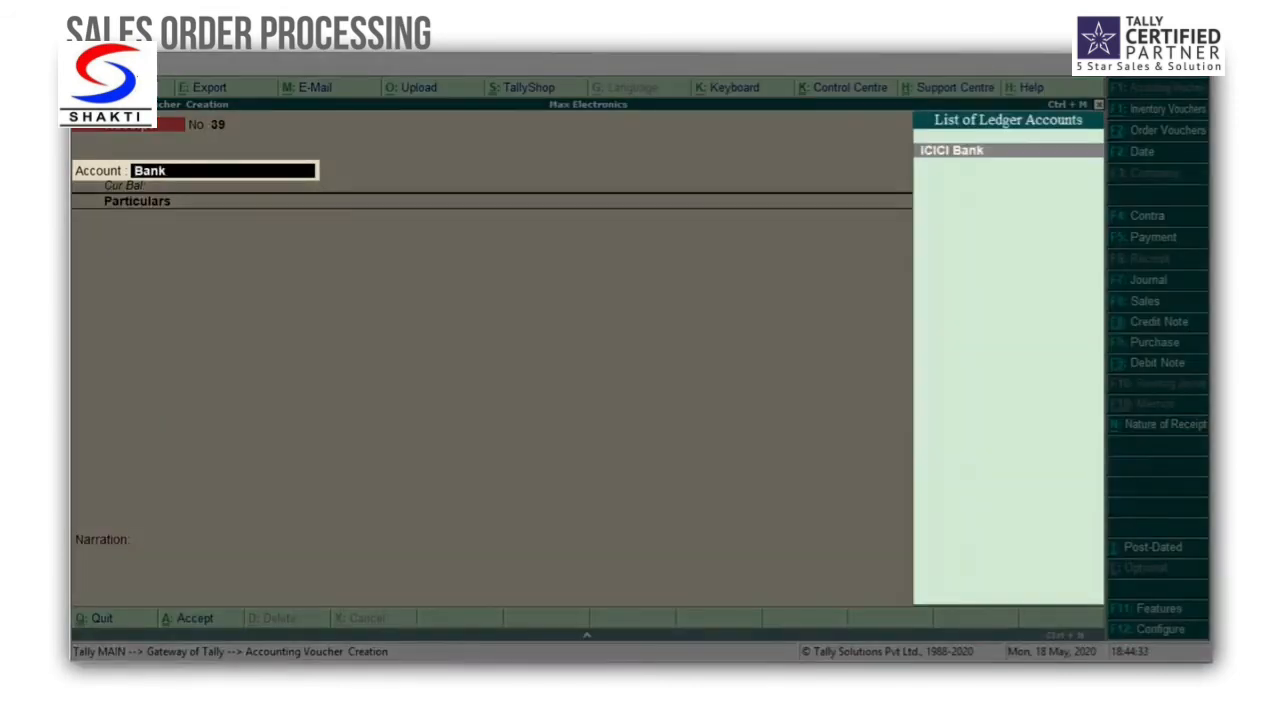
{"action": "key", "text": "Return"}
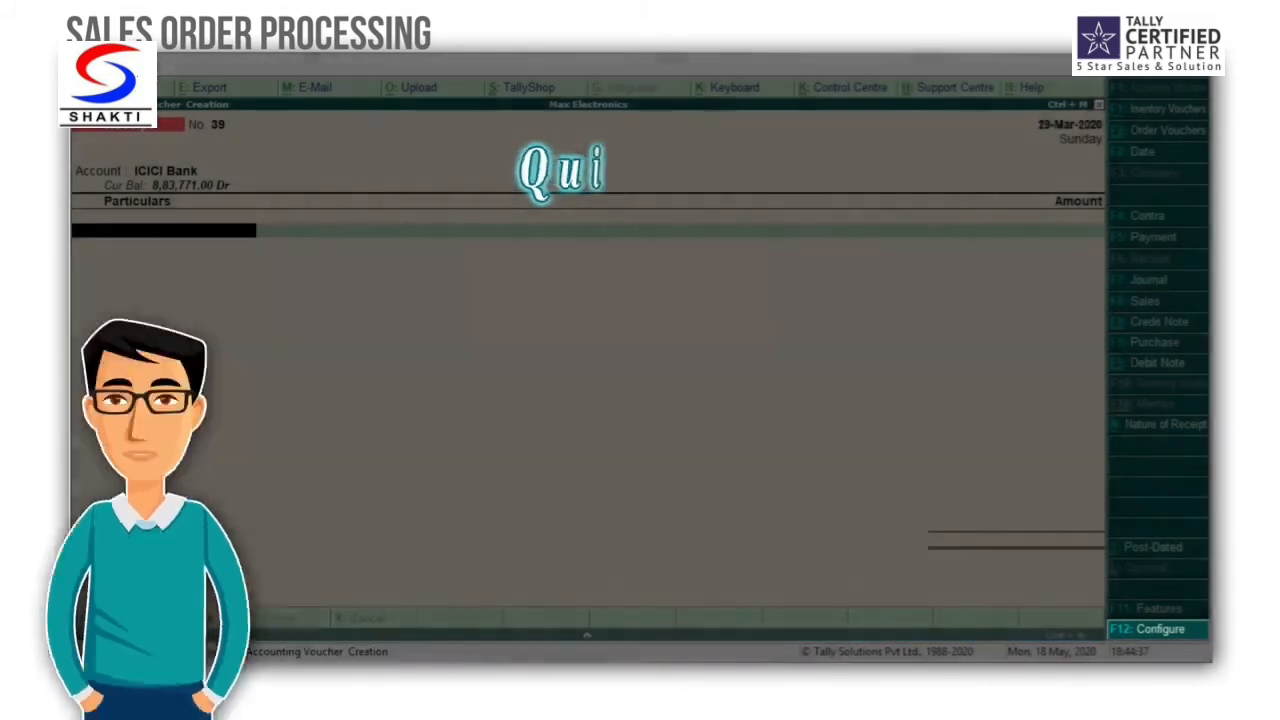
Step: Set preallocation of bills for payment/receipt/journal vouchers to Yes in the receipt configuration and save it
{"action": "key", "text": "F12"}
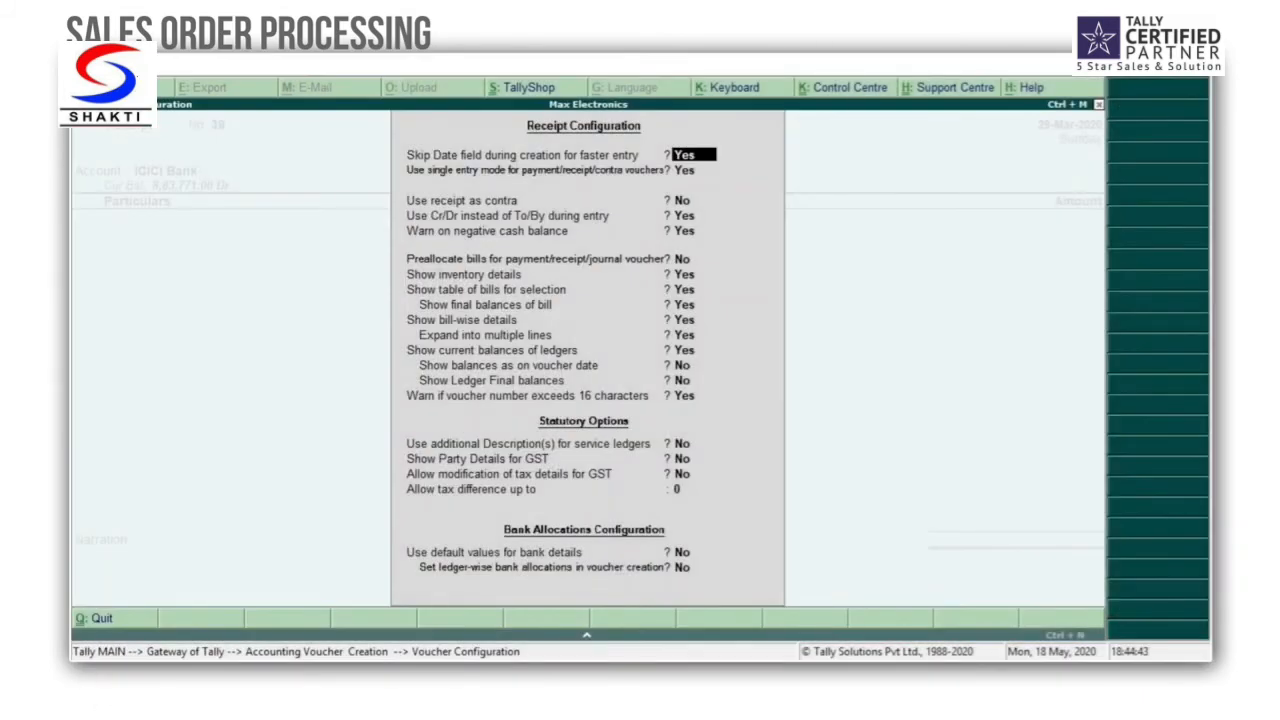
{"action": "key", "text": "Return"}
{"action": "key", "text": "Return"}
{"action": "key", "text": "Return"}
{"action": "key", "text": "Return"}
{"action": "key", "text": "Return"}
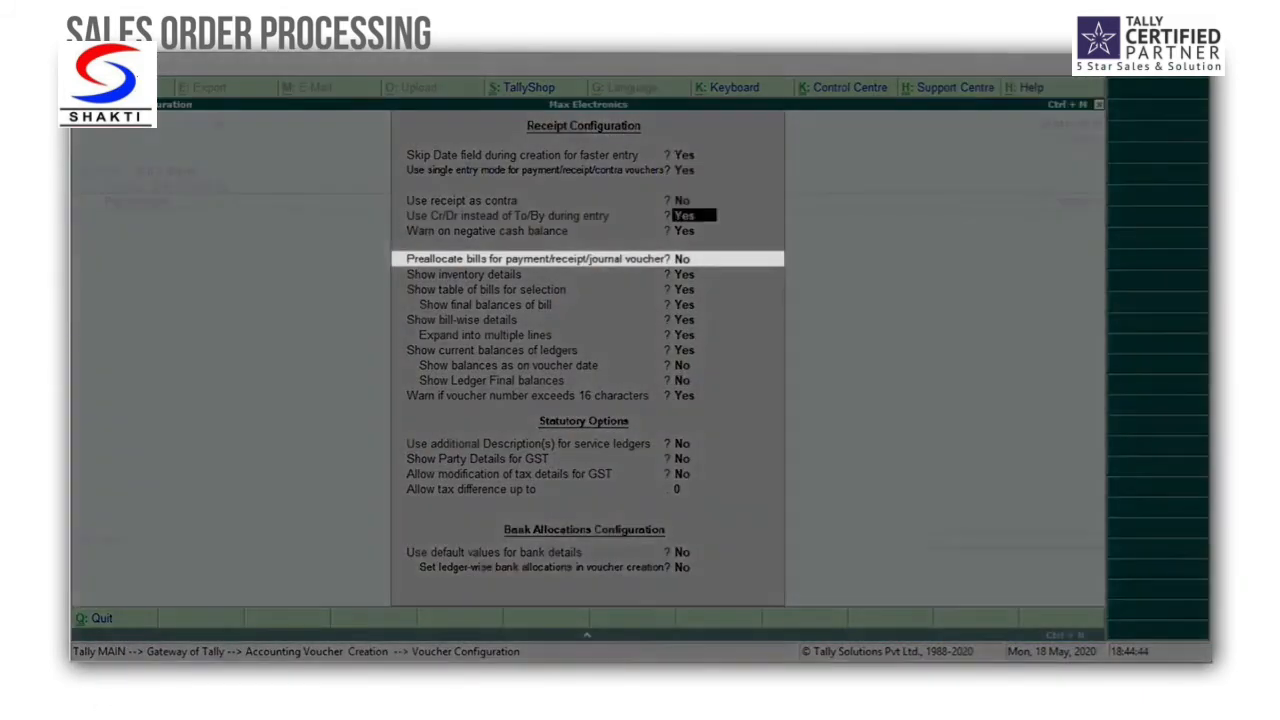
{"action": "key", "text": "y"}
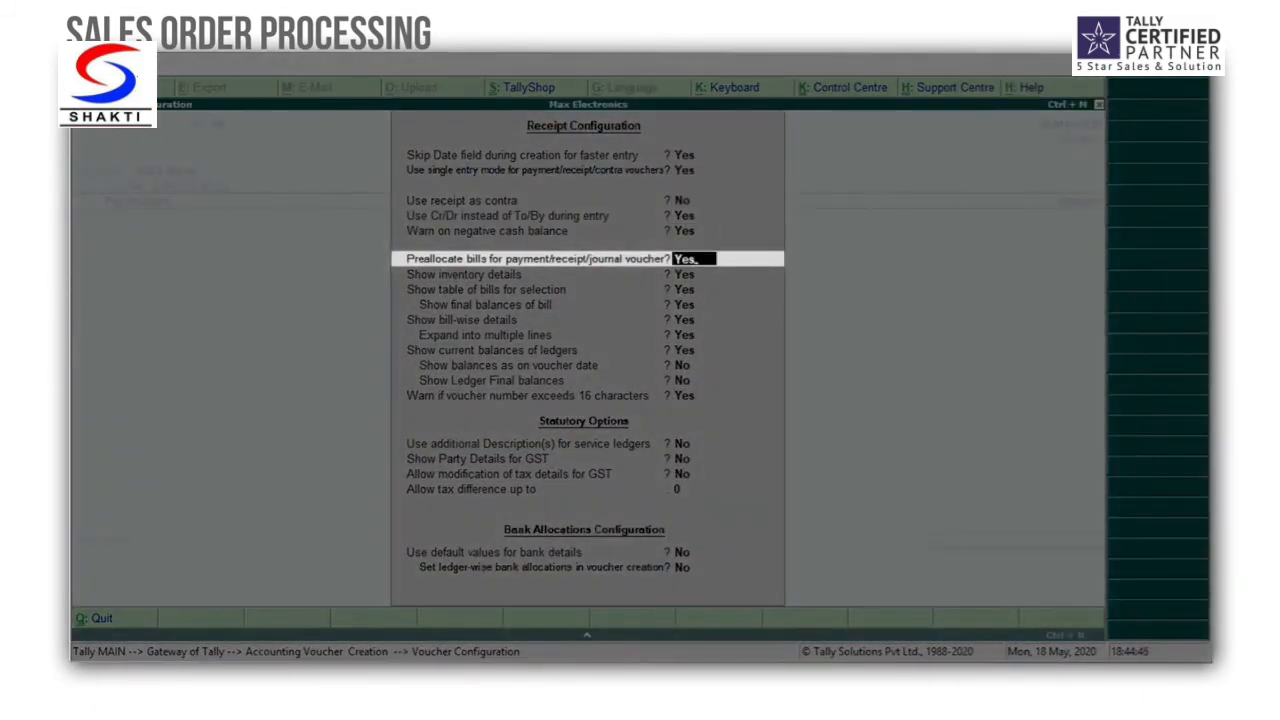
{"action": "key", "text": "ctrl+a"}
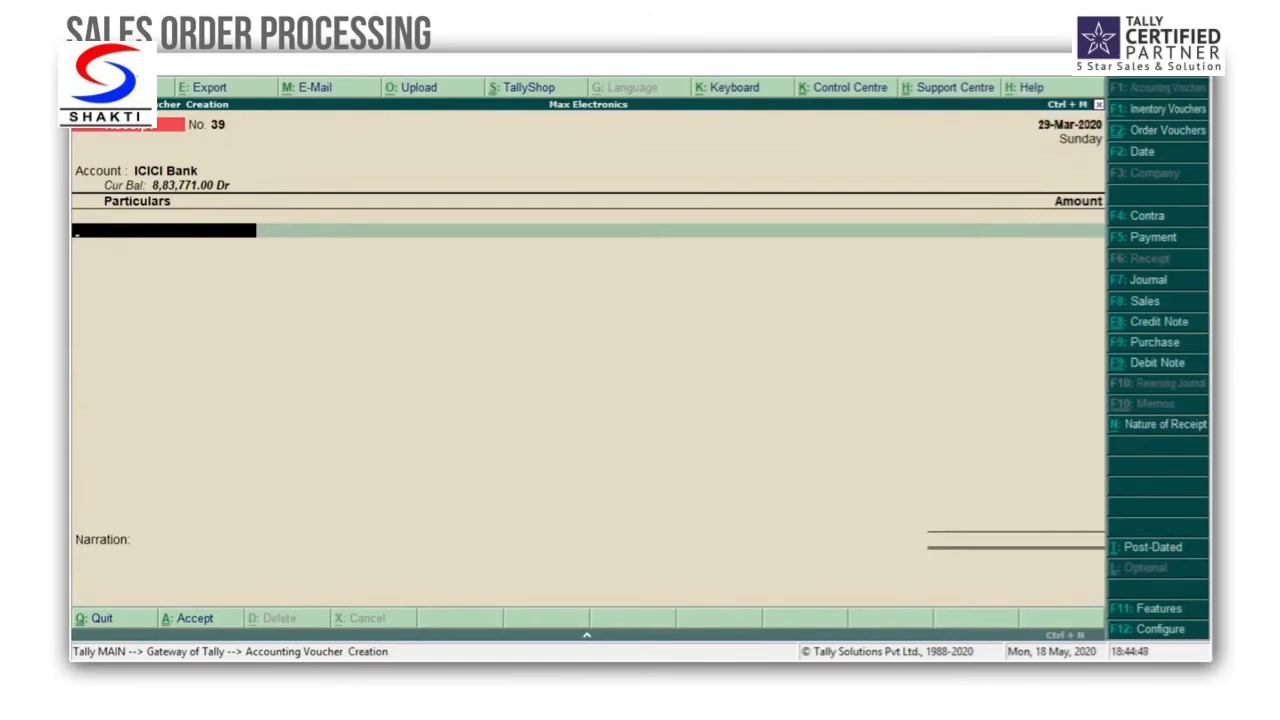
Step: Credit Hi-Tech Computer World with 69,620.00 as an Agst Ref adjustment of pending bill 48 and end the bill-wise list
{"action": "type", "text": "Hi"}
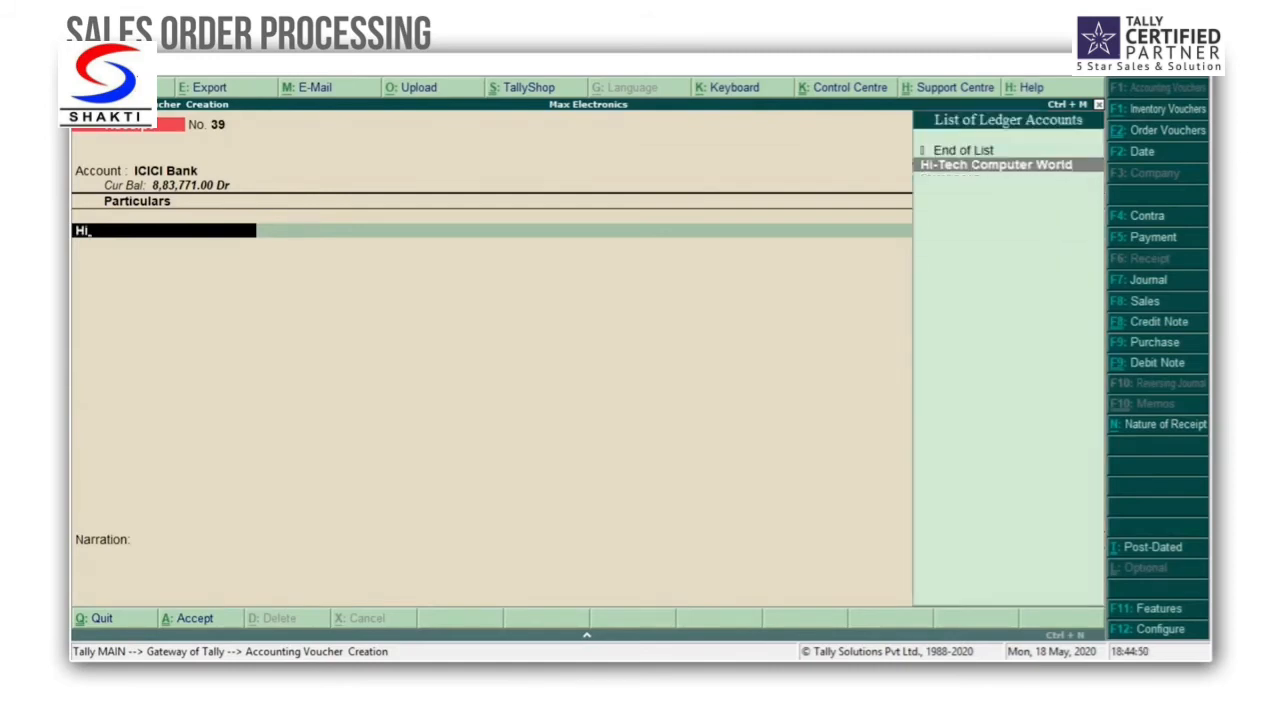
{"action": "key", "text": "Return"}
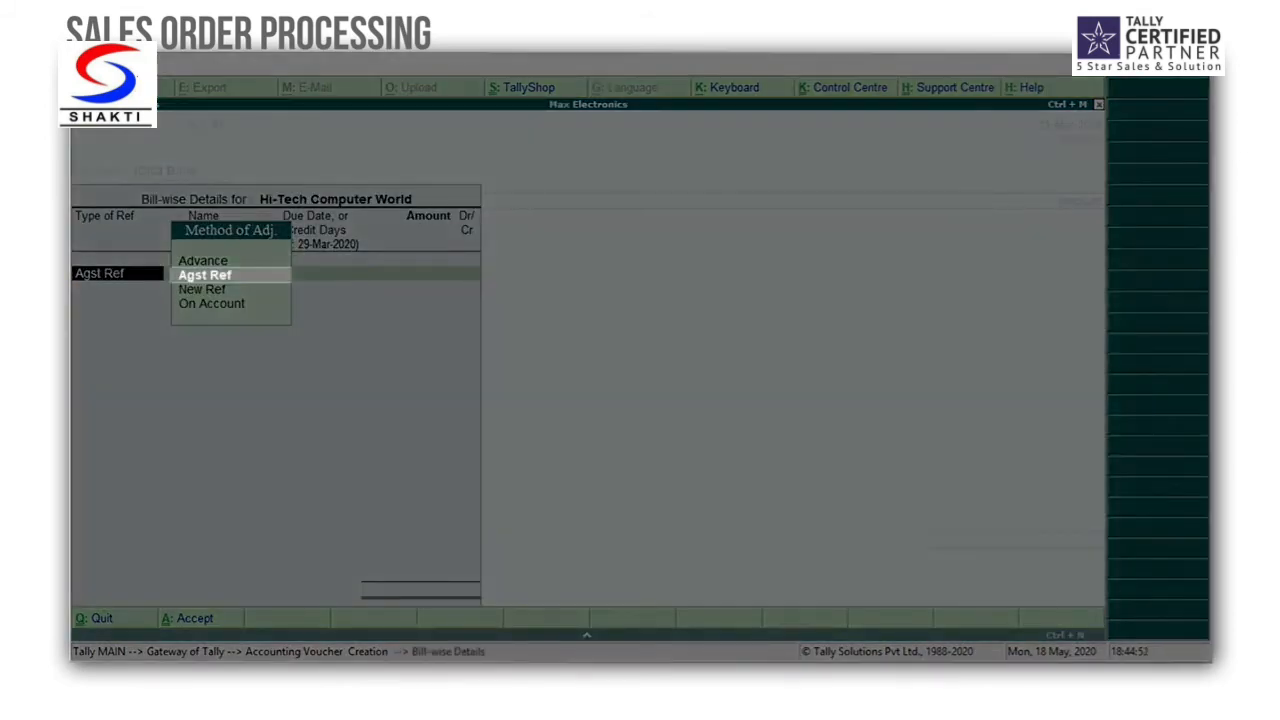
{"action": "key", "text": "Return"}
{"action": "key", "text": "Down"}
{"action": "key", "text": "Down"}
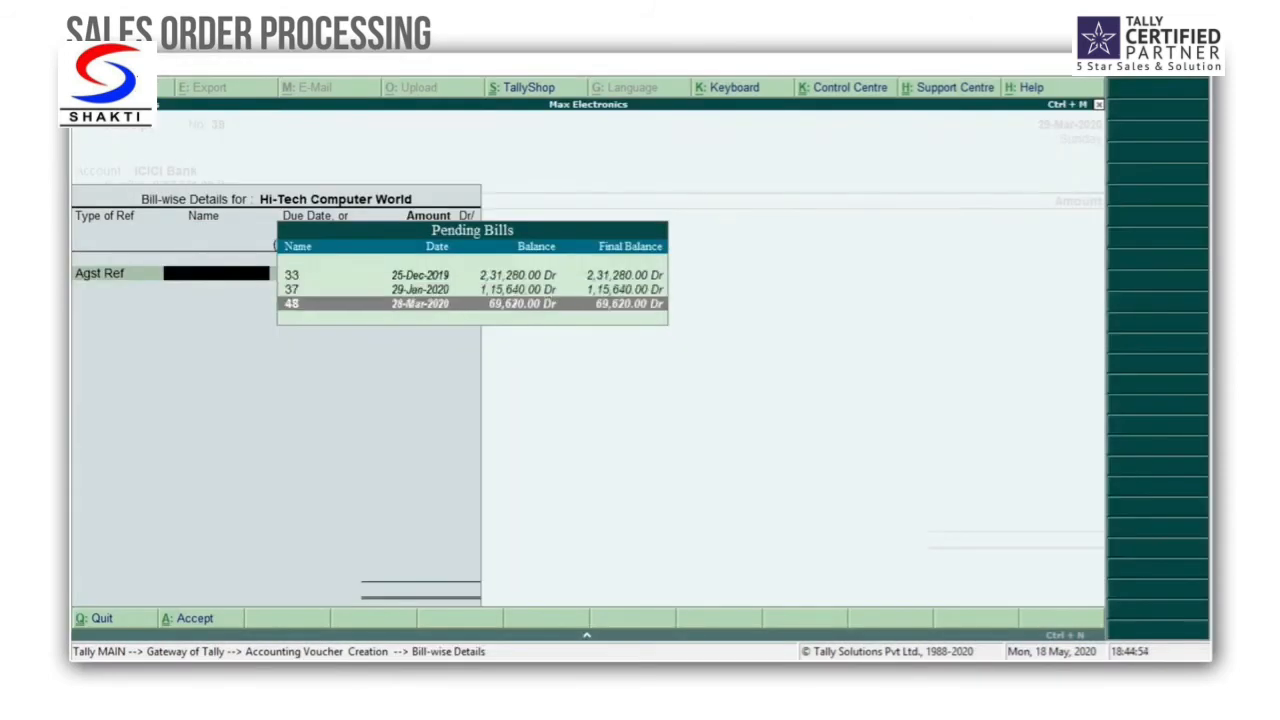
{"action": "key", "text": "Return"}
{"action": "key", "text": "Return"}
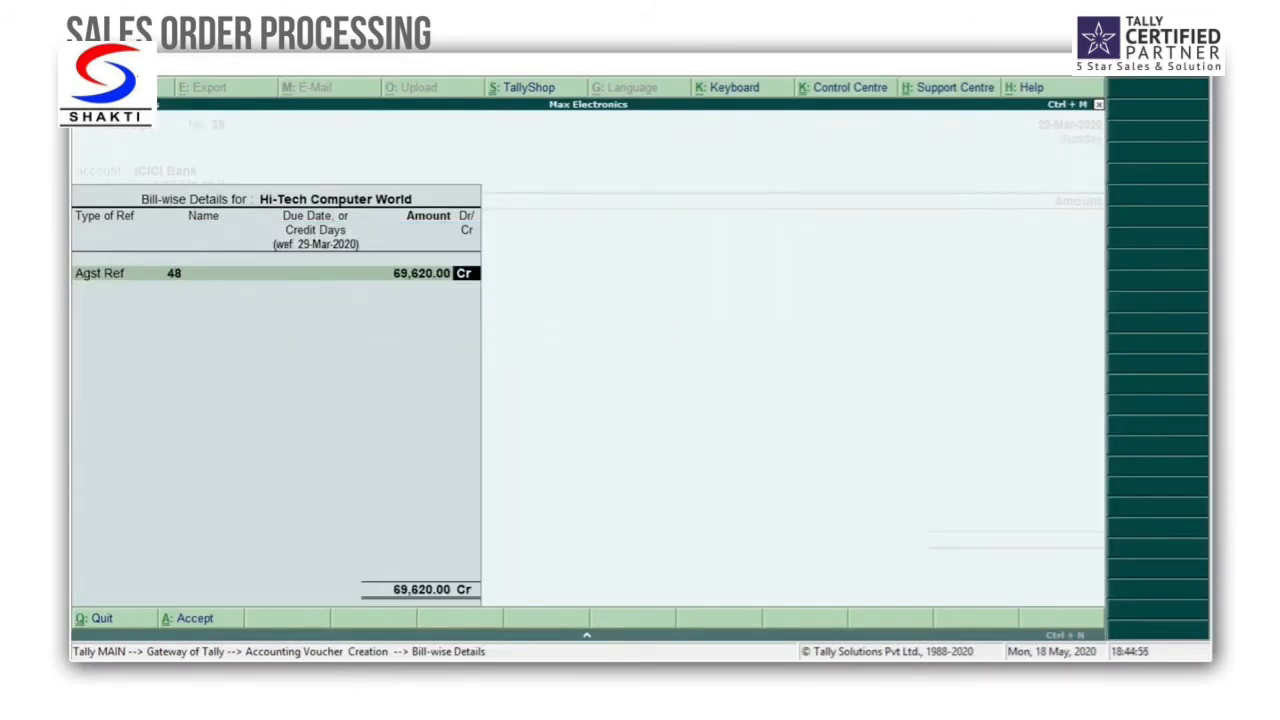
{"action": "key", "text": "Return"}
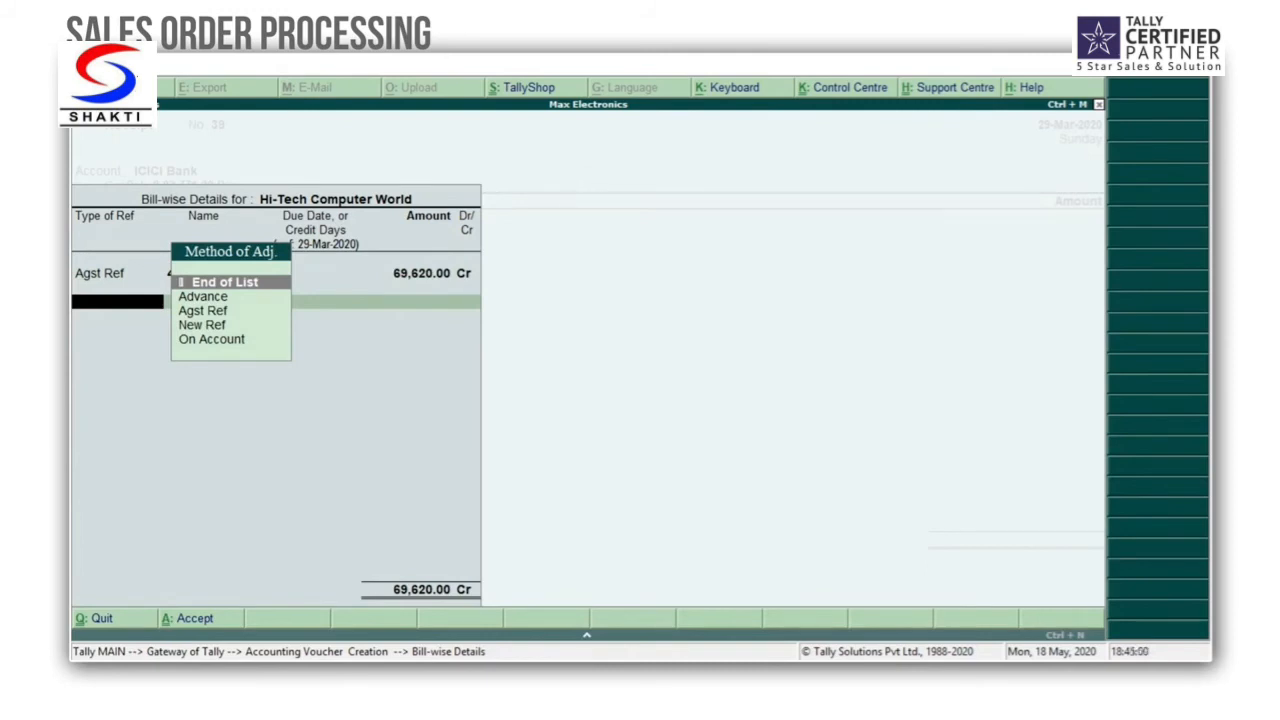
{"action": "key", "text": "Return"}
{"action": "key", "text": "Return"}
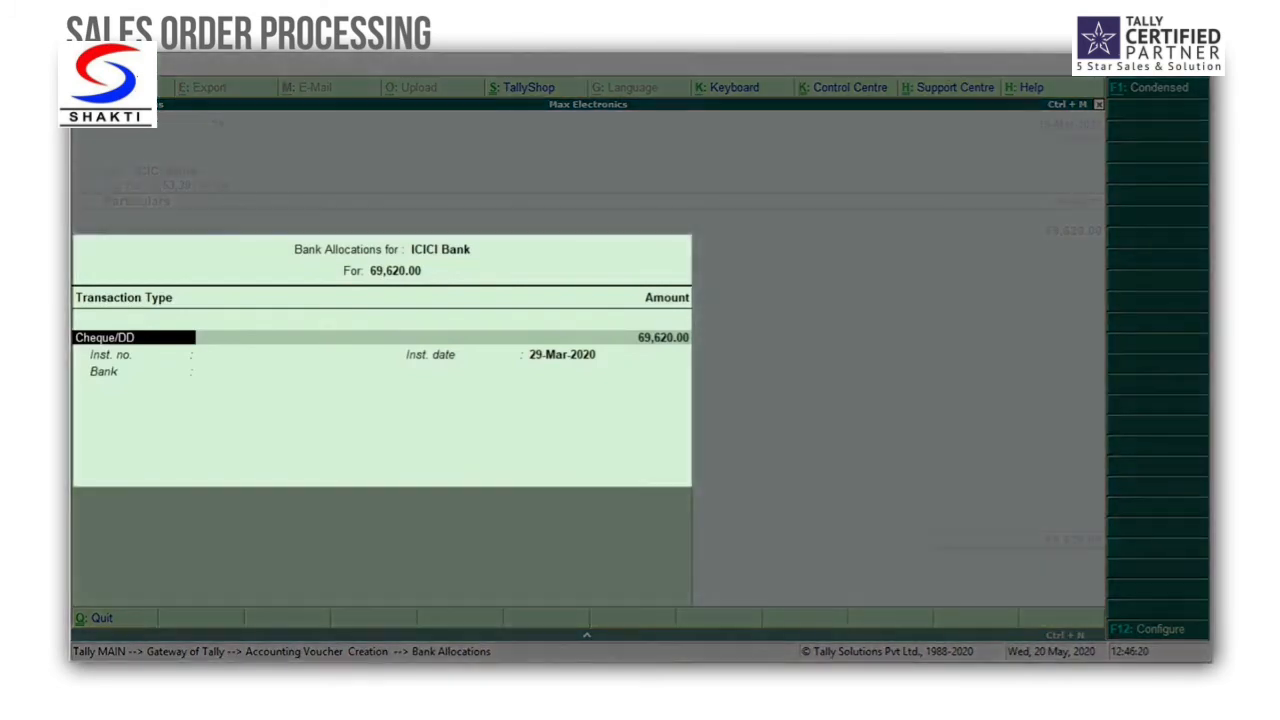
Step: Enter the instrument number for the 69,620.00 Cheque/DD bank allocation, keep the instrument date 29-Mar-2020, and save the receipt
{"action": "key", "text": "Return"}
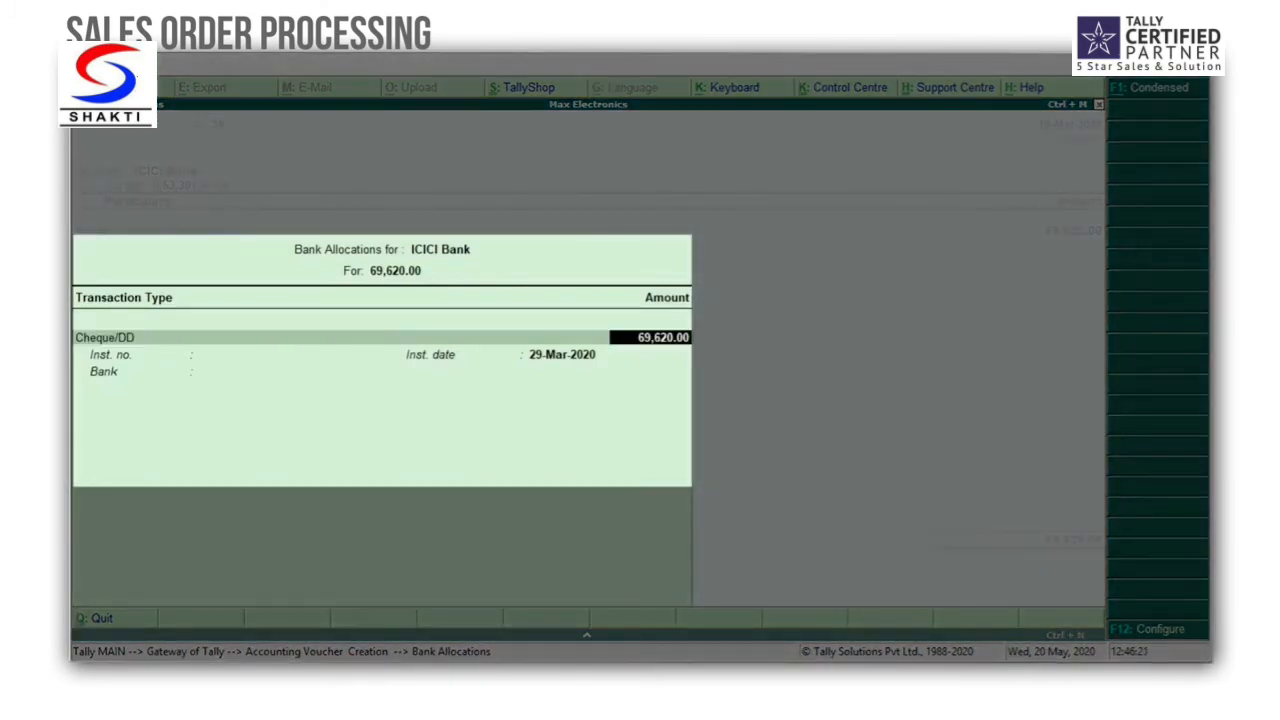
{"action": "key", "text": "Return"}
{"action": "type", "text": "560068"}
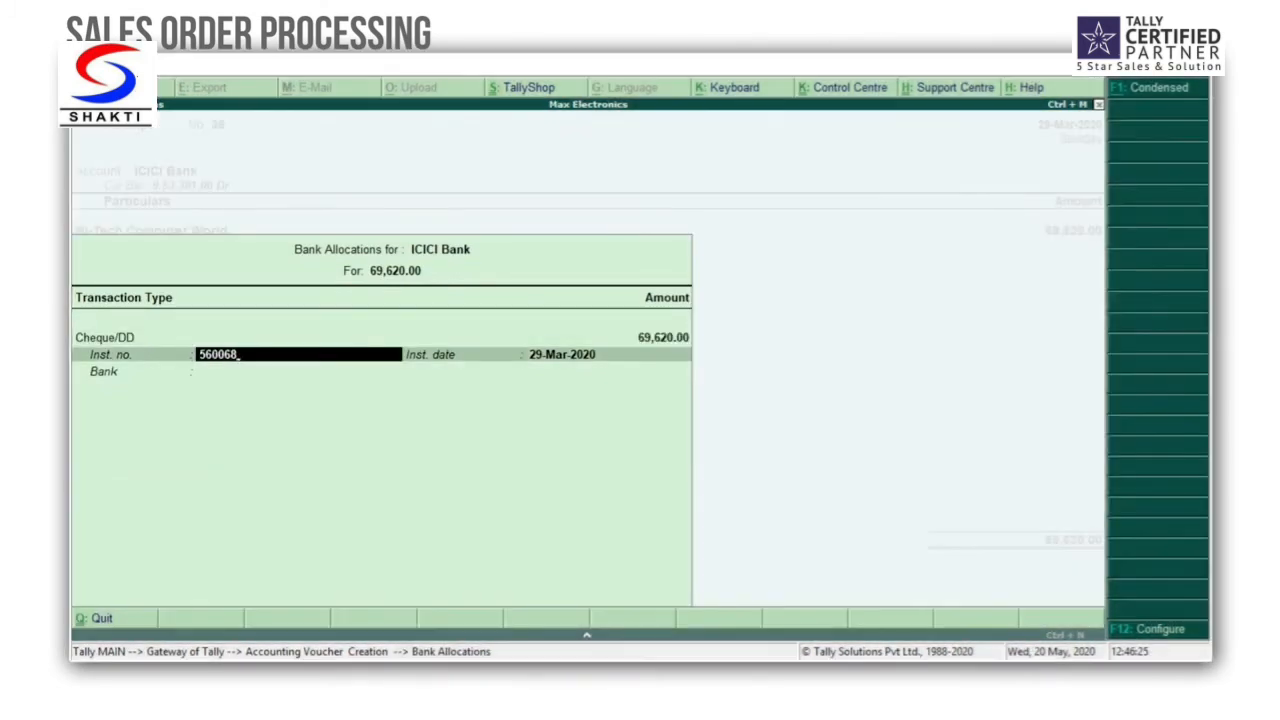
{"action": "key", "text": "Return"}
{"action": "key", "text": "Return"}
{"action": "key", "text": "Return"}
{"action": "key", "text": "Return"}
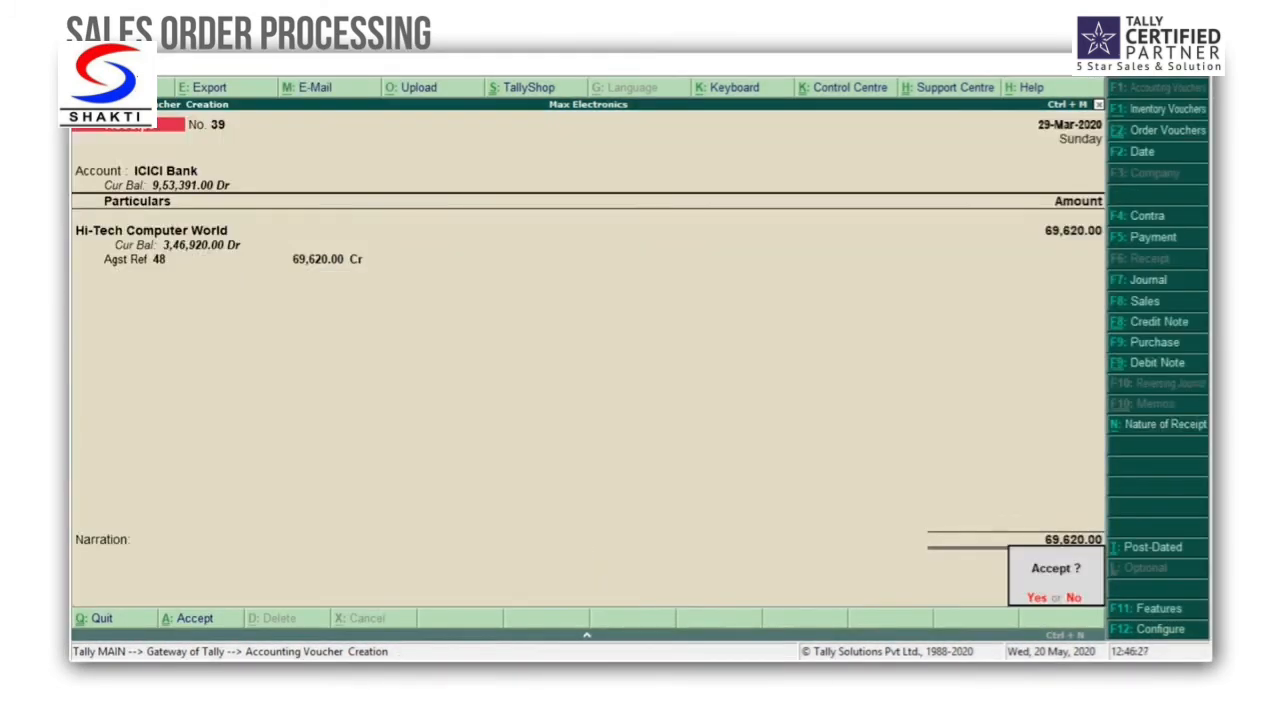
{"action": "key", "text": "Return"}
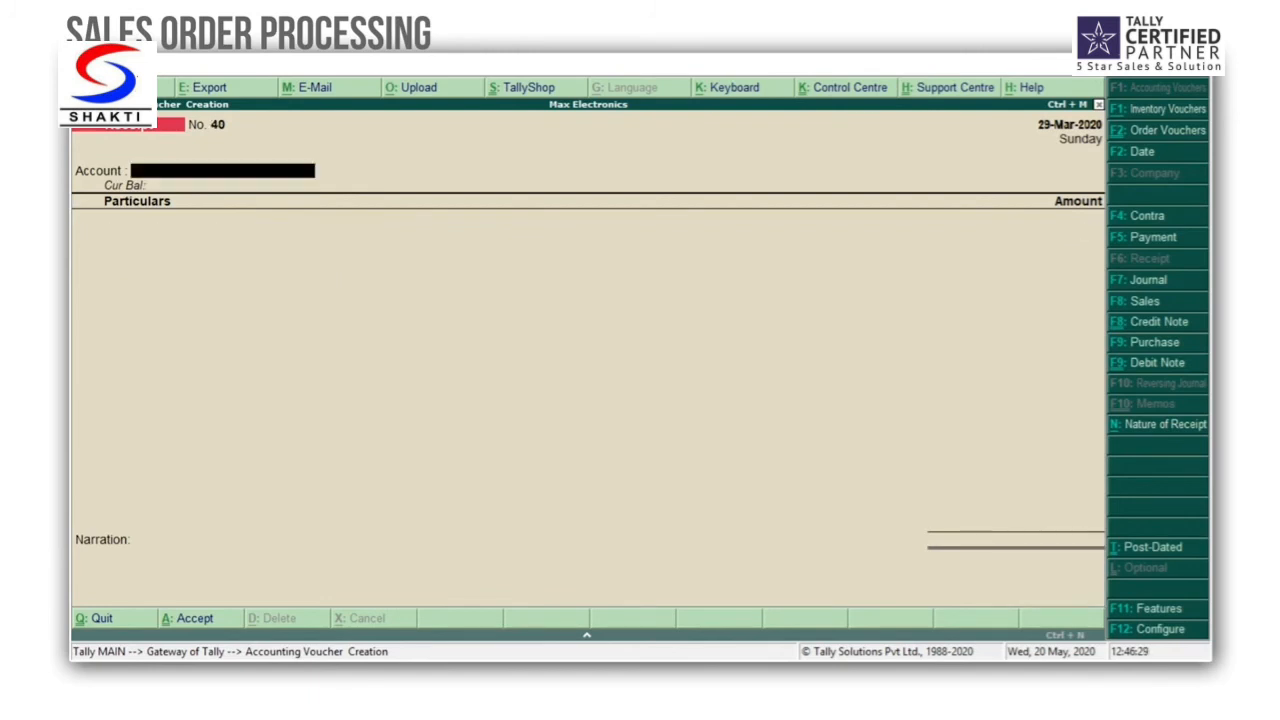